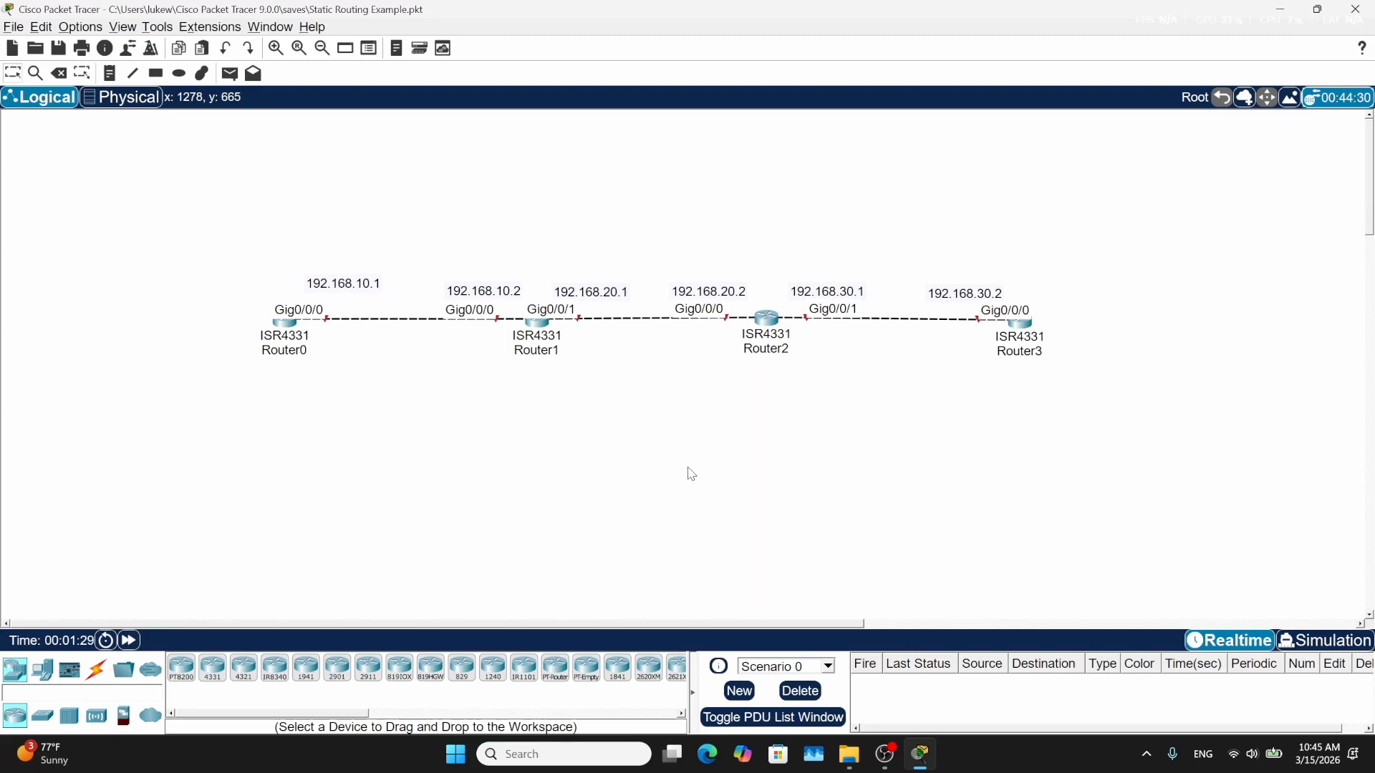
Open Router0's command line and enter privileged mode, followed by global configuration mode
click(285, 328)
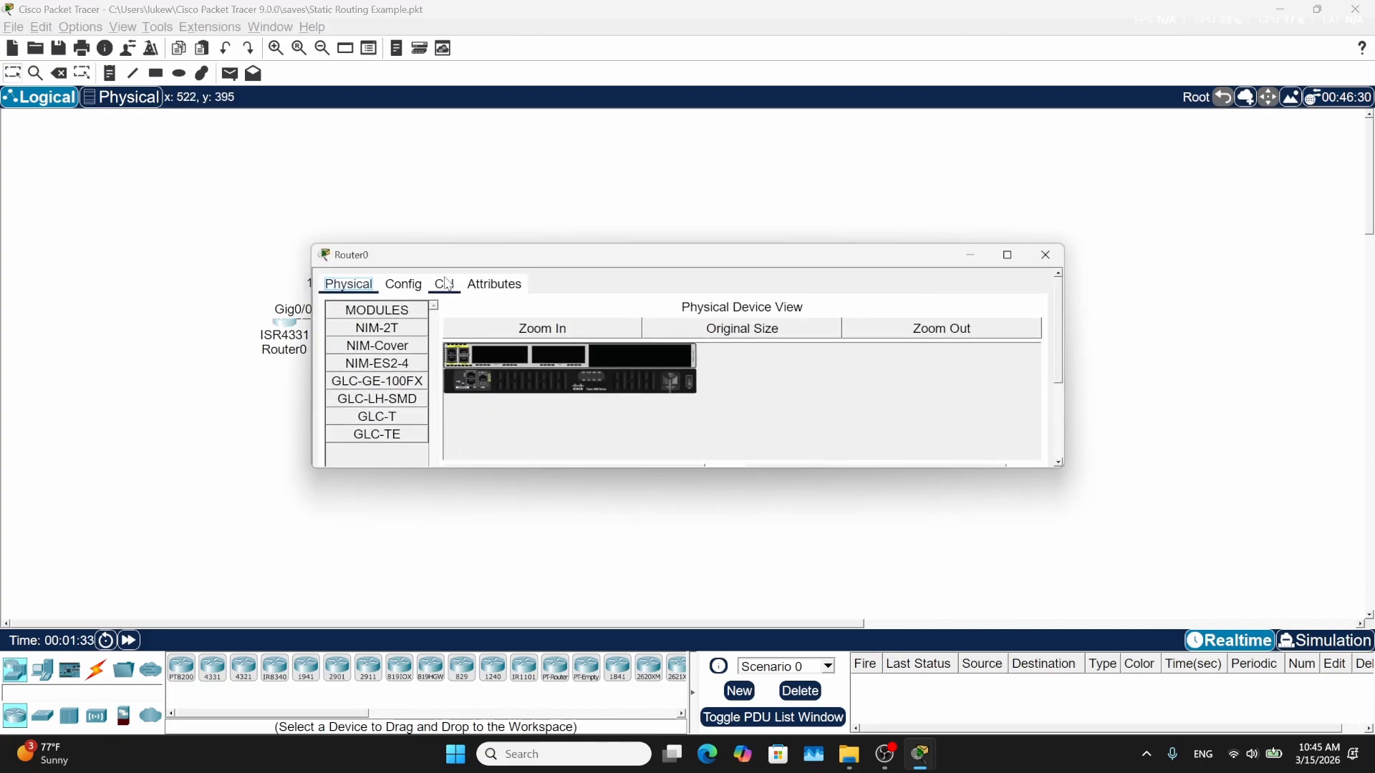
click(445, 284)
drag(722, 468, 716, 622)
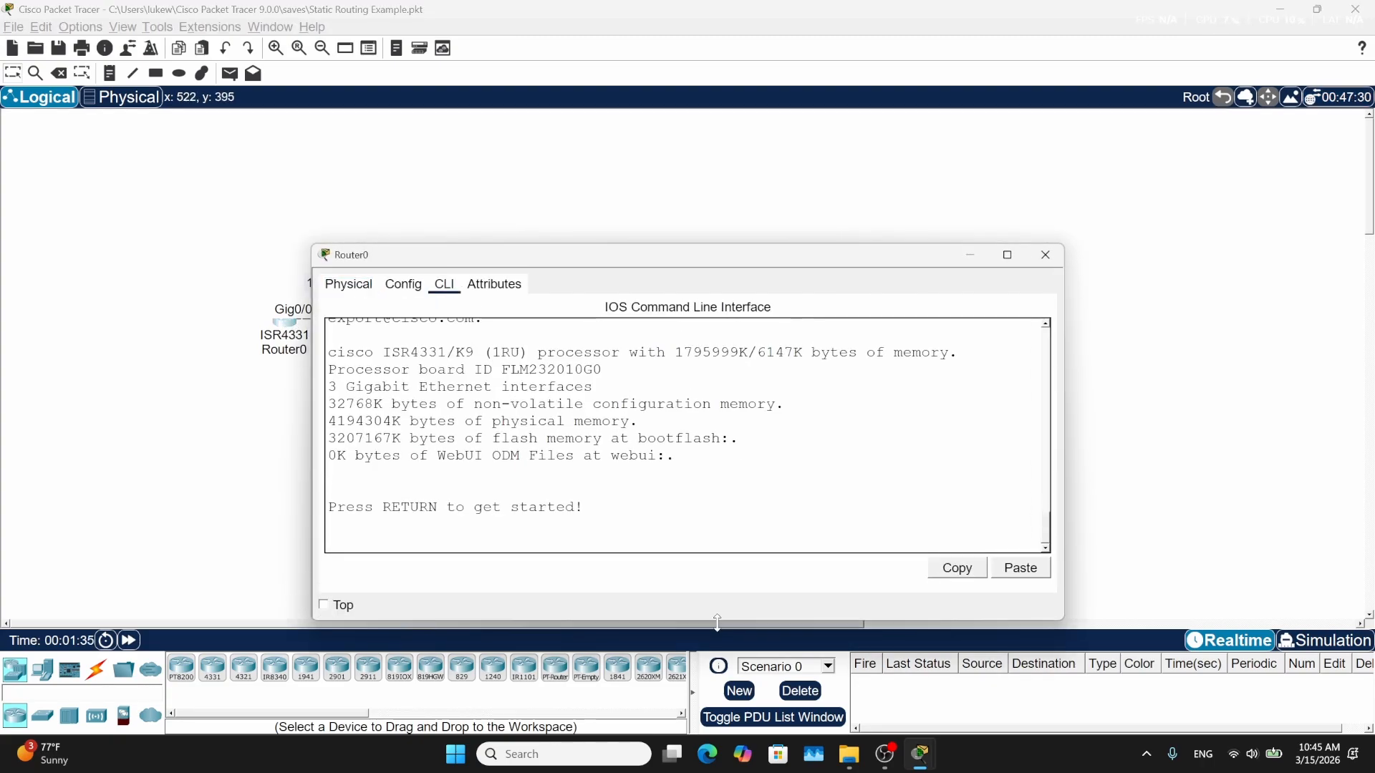
drag(656, 256, 831, 207)
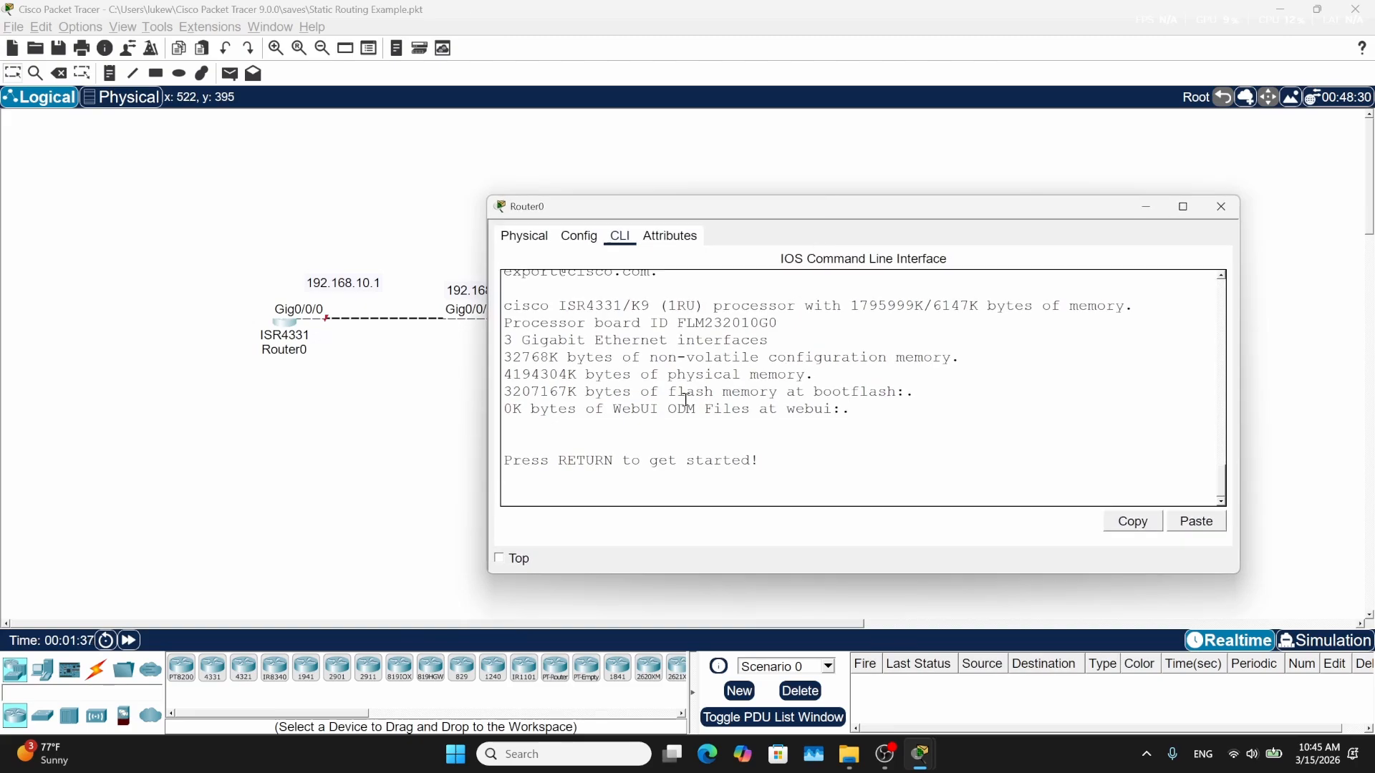
key(Return)
text(er>e)
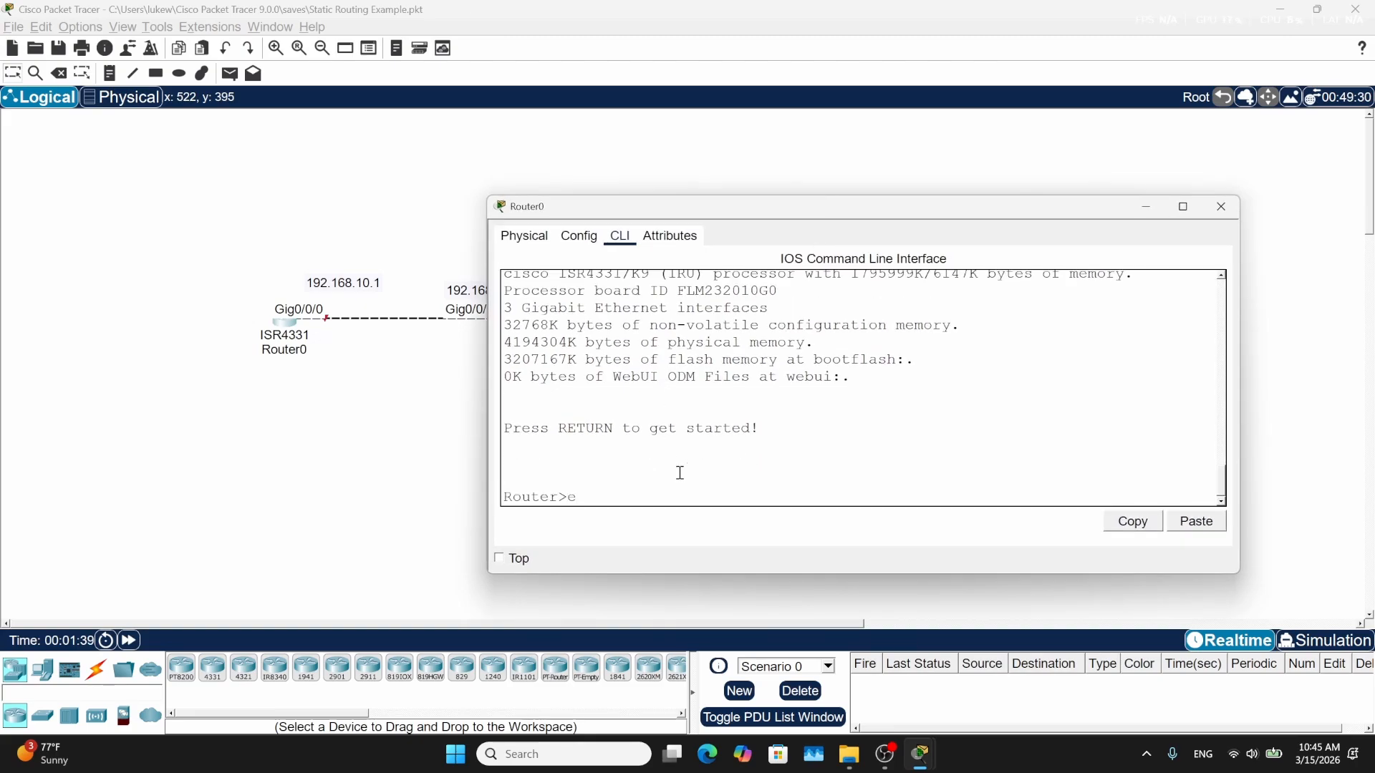
text(n)
key(Return)
text(conf)
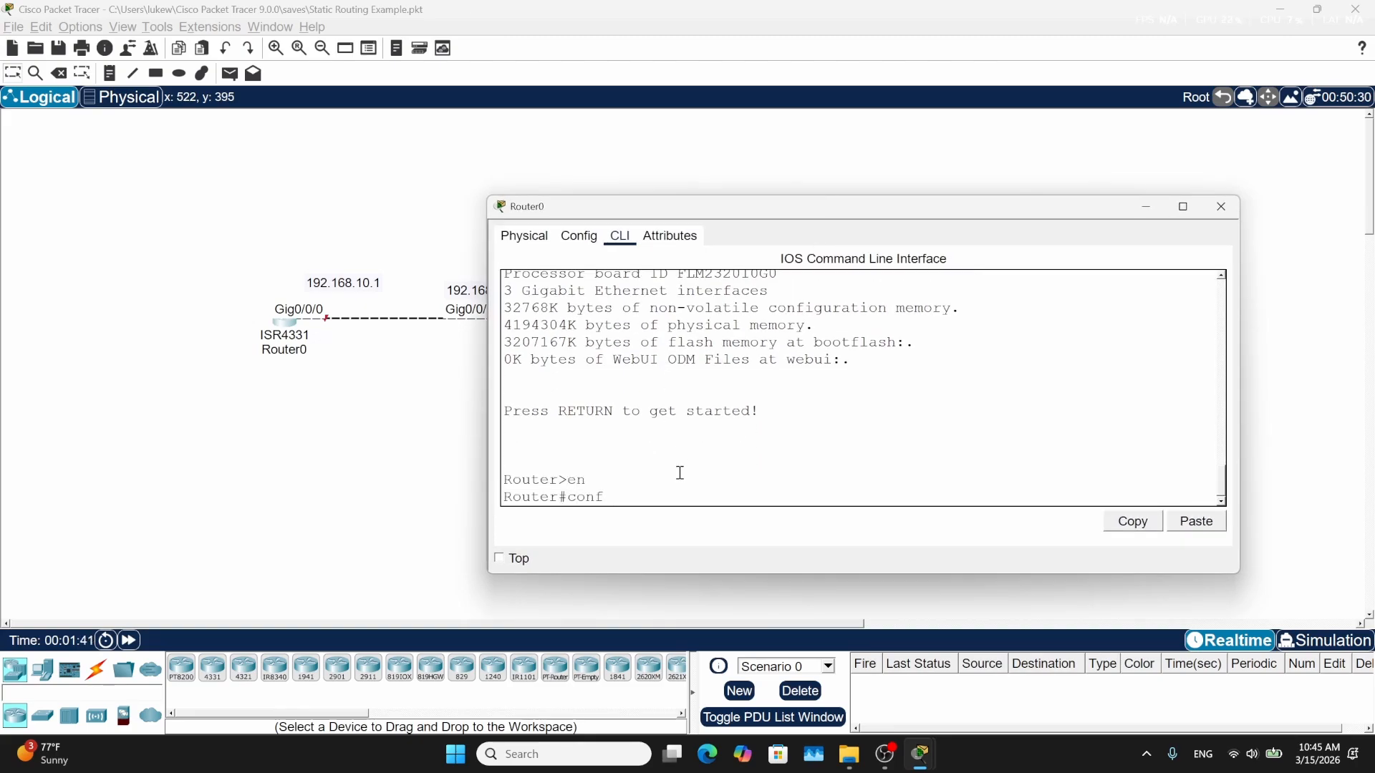
text( t)
key(Return)
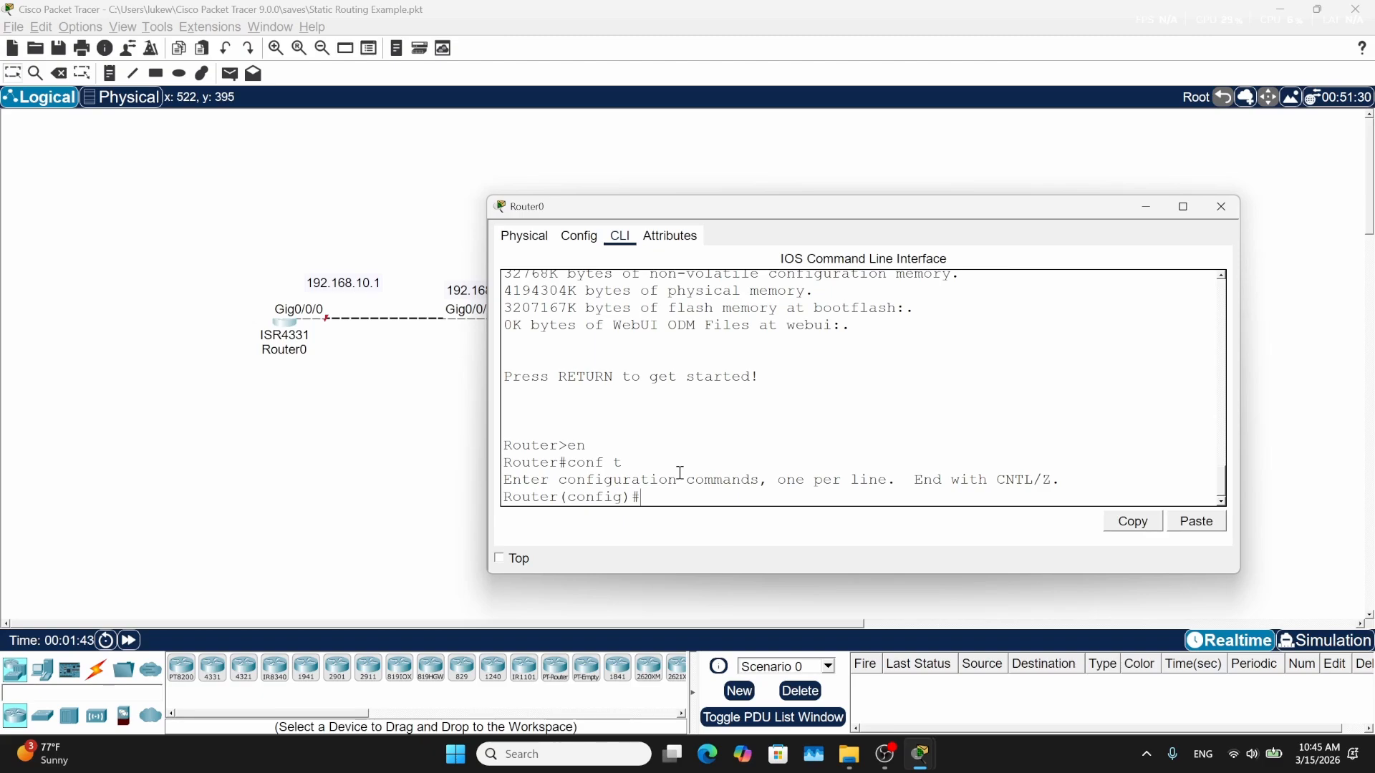
Assign IP address 192.168.10.1 with mask 255.255.255.0 to interface g0/0/0 on Router0
text(int g0/0/0)
key(Return)
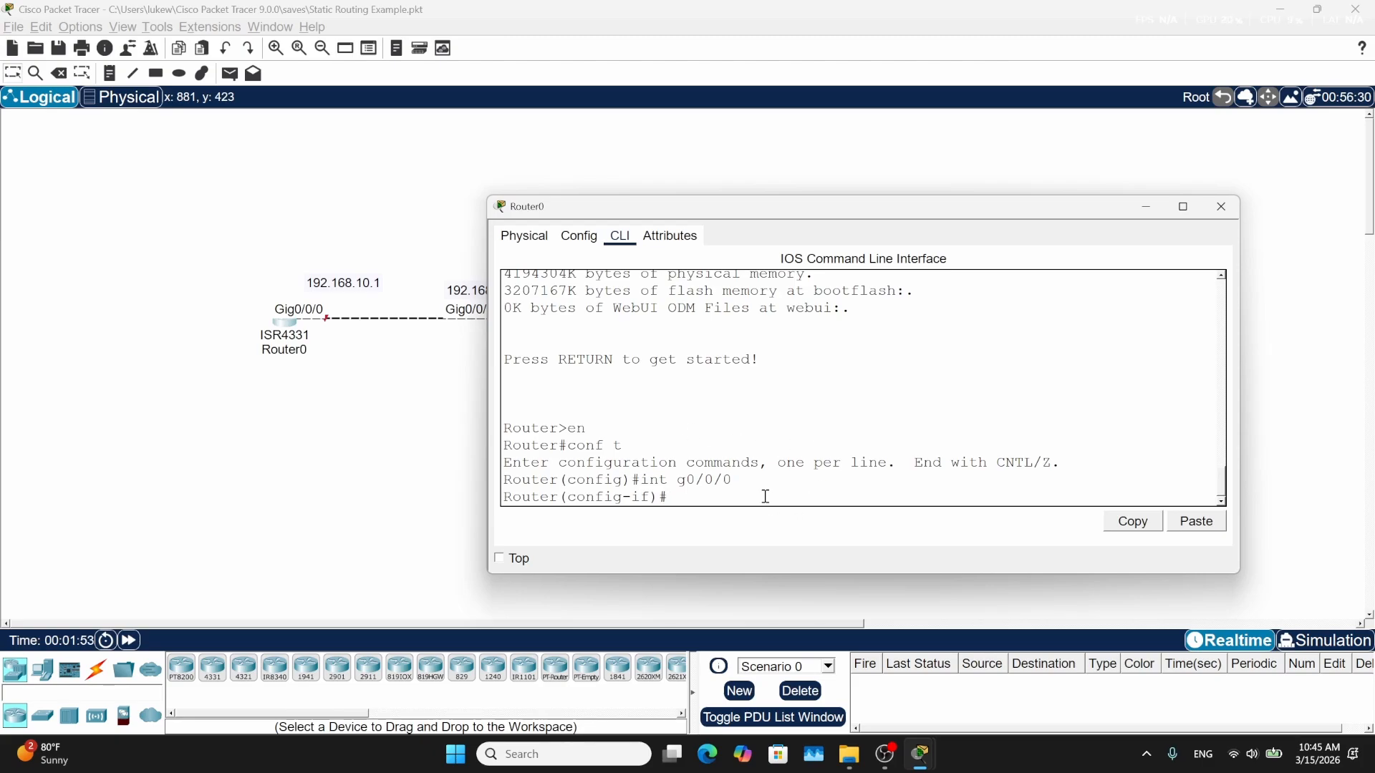
text(ip address 192.168.10.1)
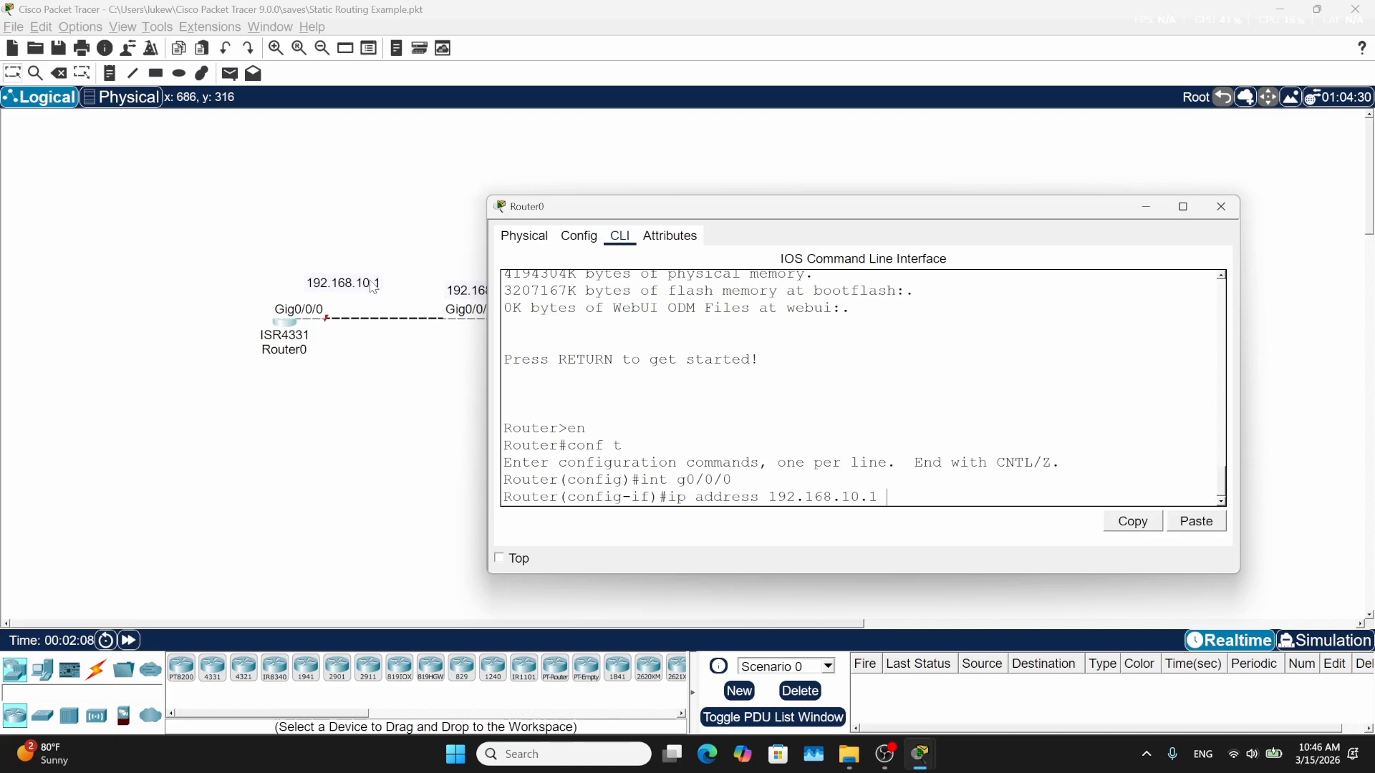
drag(630, 208, 763, 350)
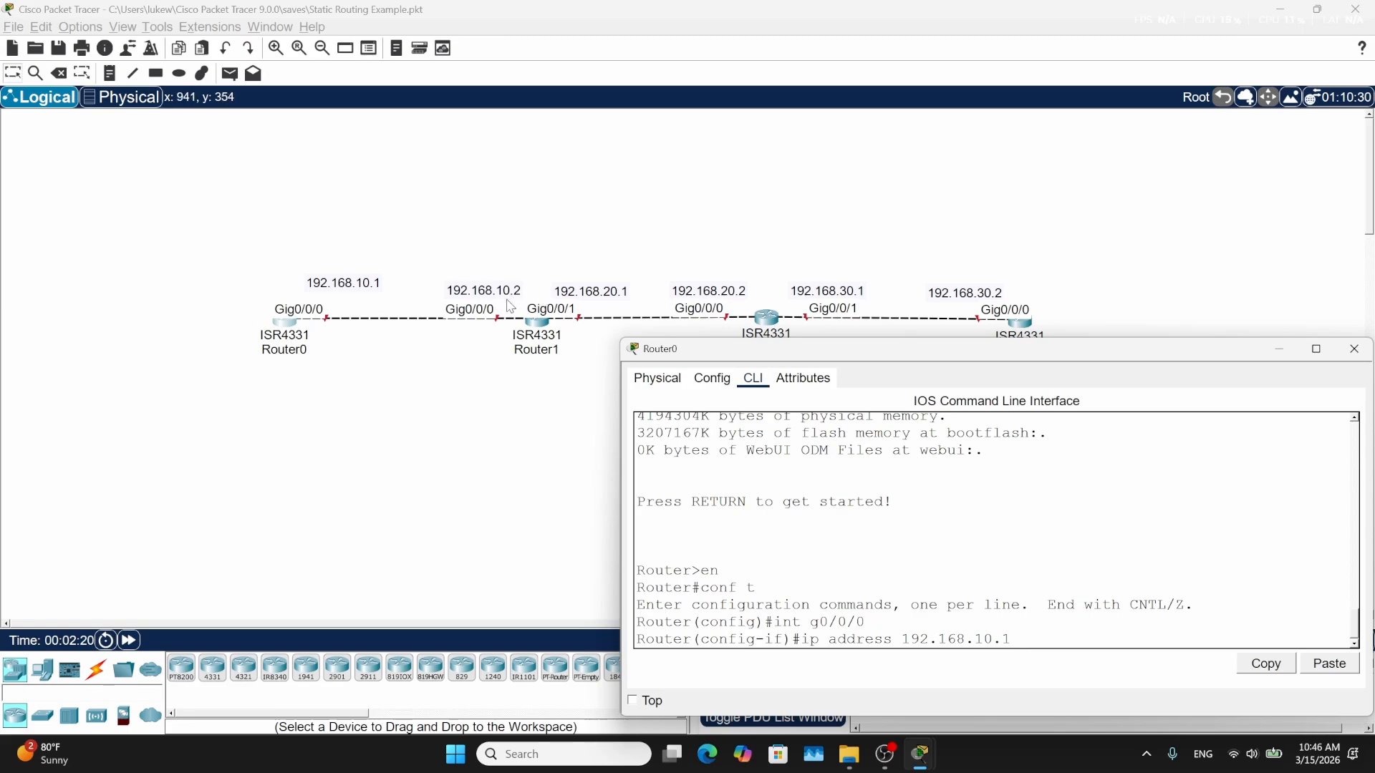
drag(874, 349, 709, 272)
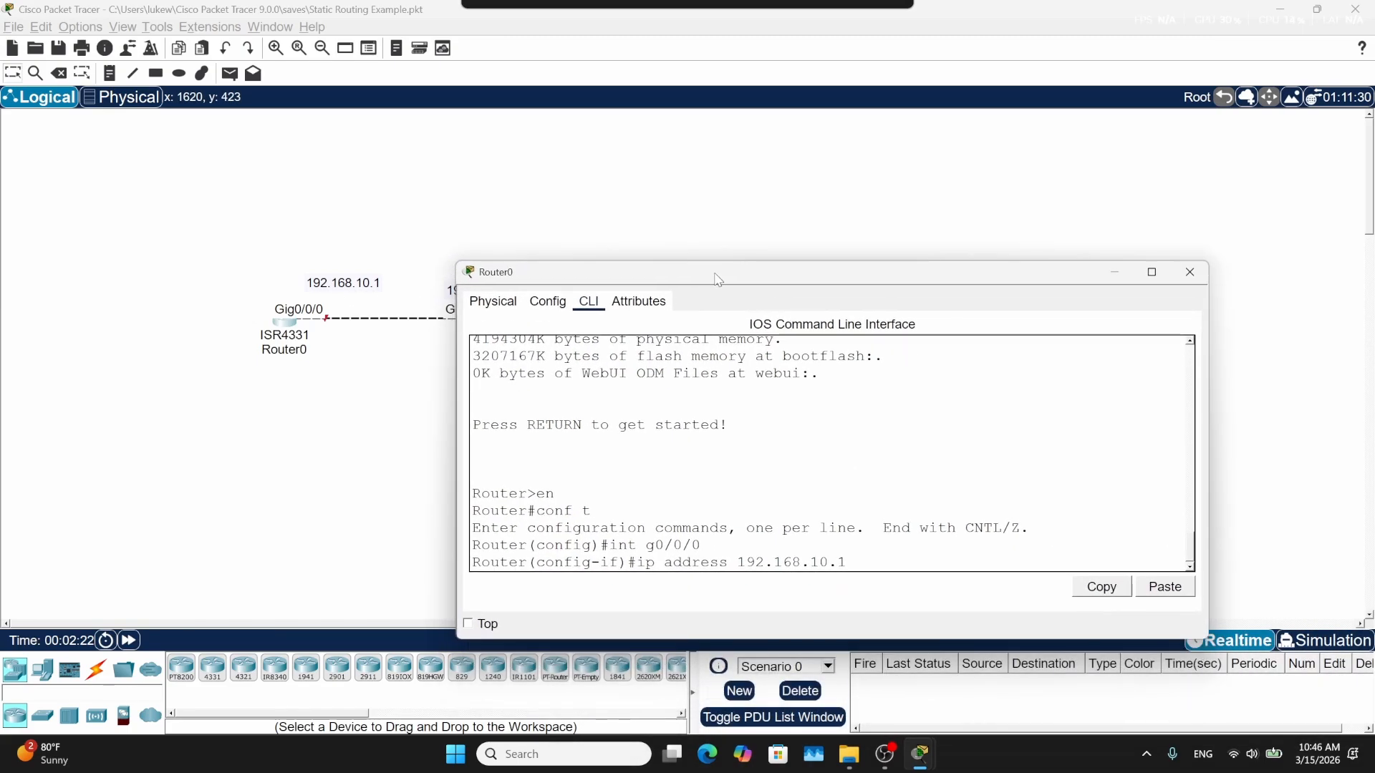
text(255)
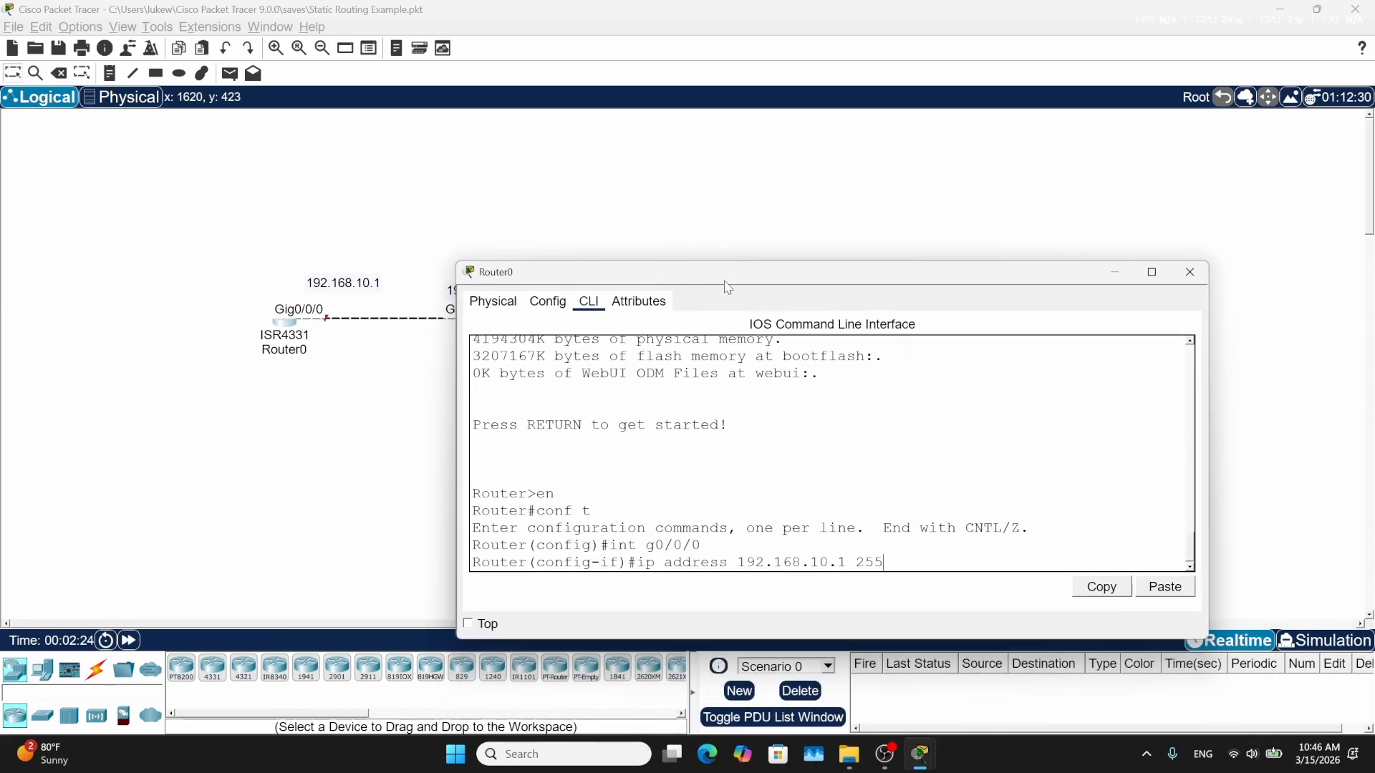
text(.255.255.0)
key(Return)
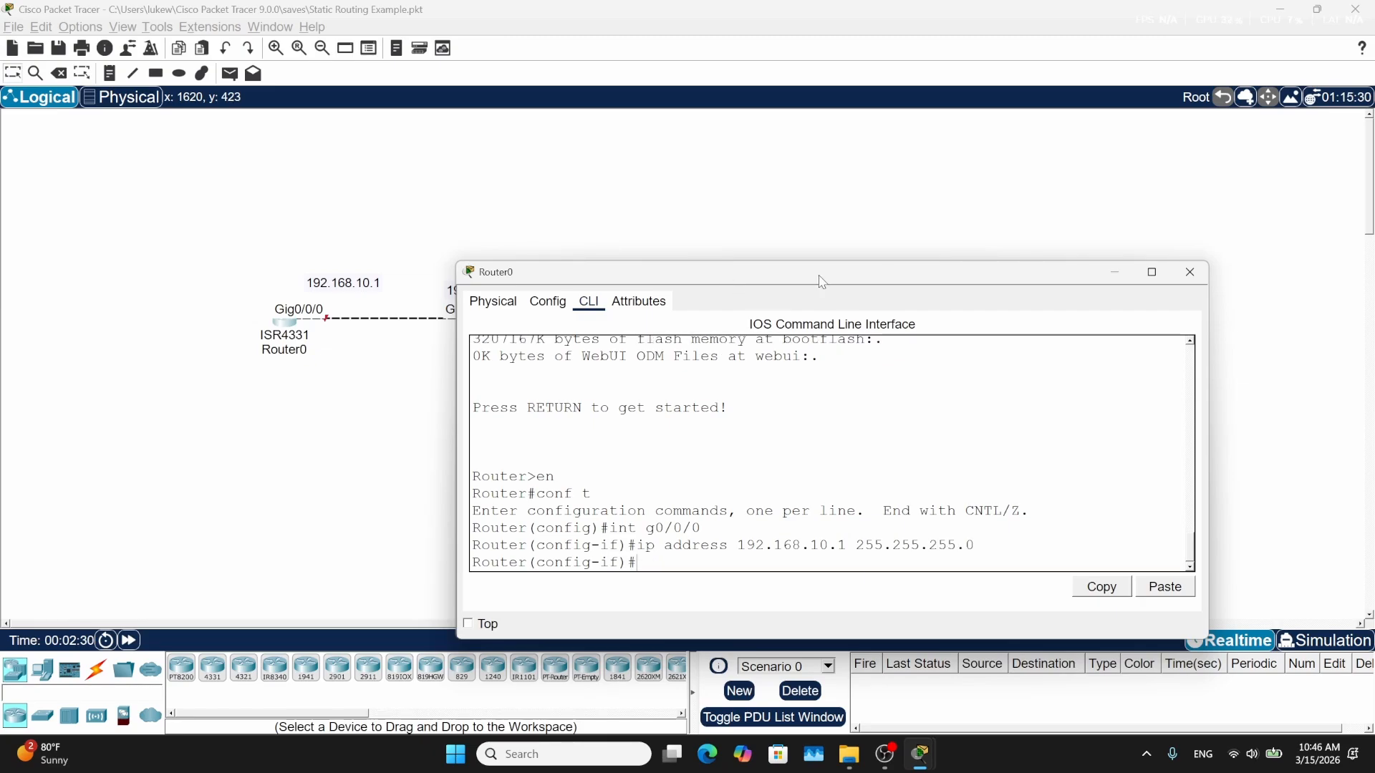
Enable Router0's g0/0/0 interface with no shutdown and close the router's window
drag(684, 275, 716, 254)
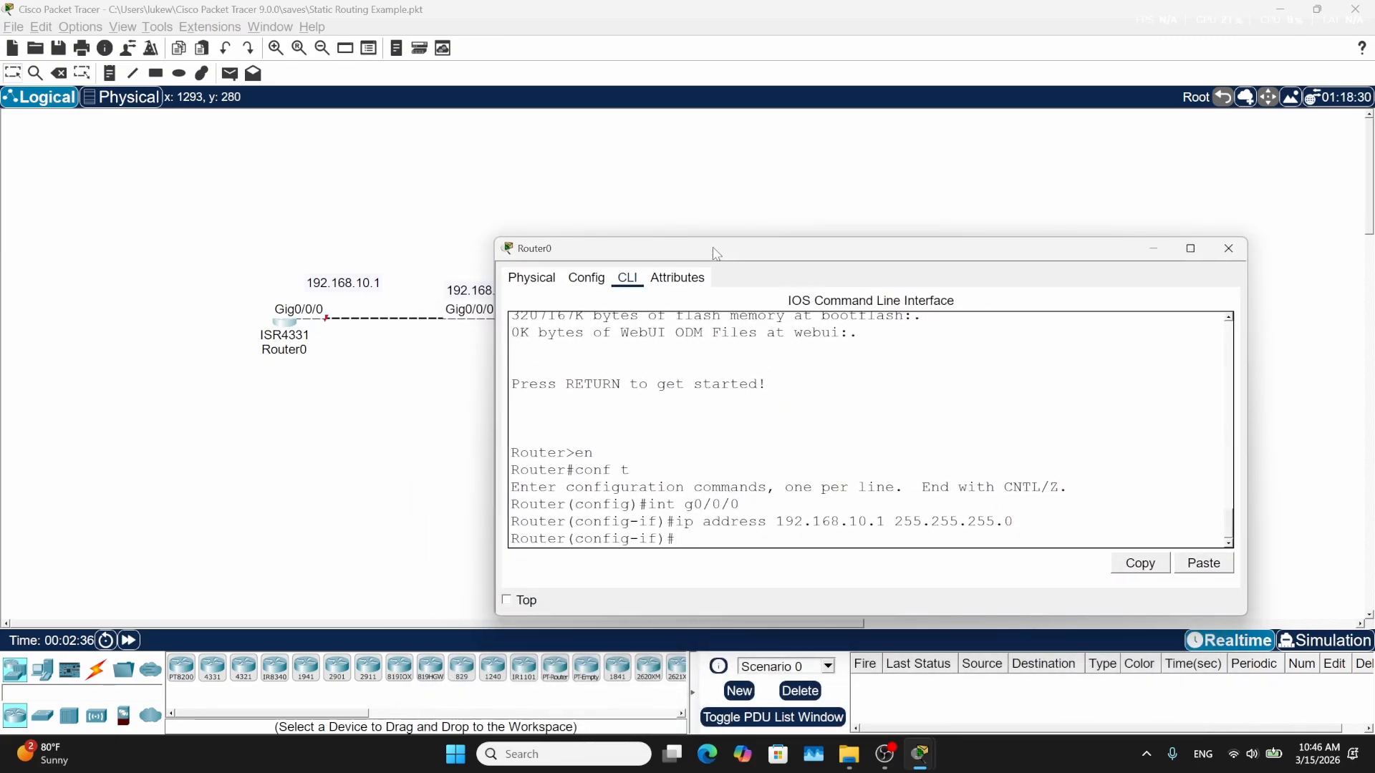
text(no shutdown)
key(Return)
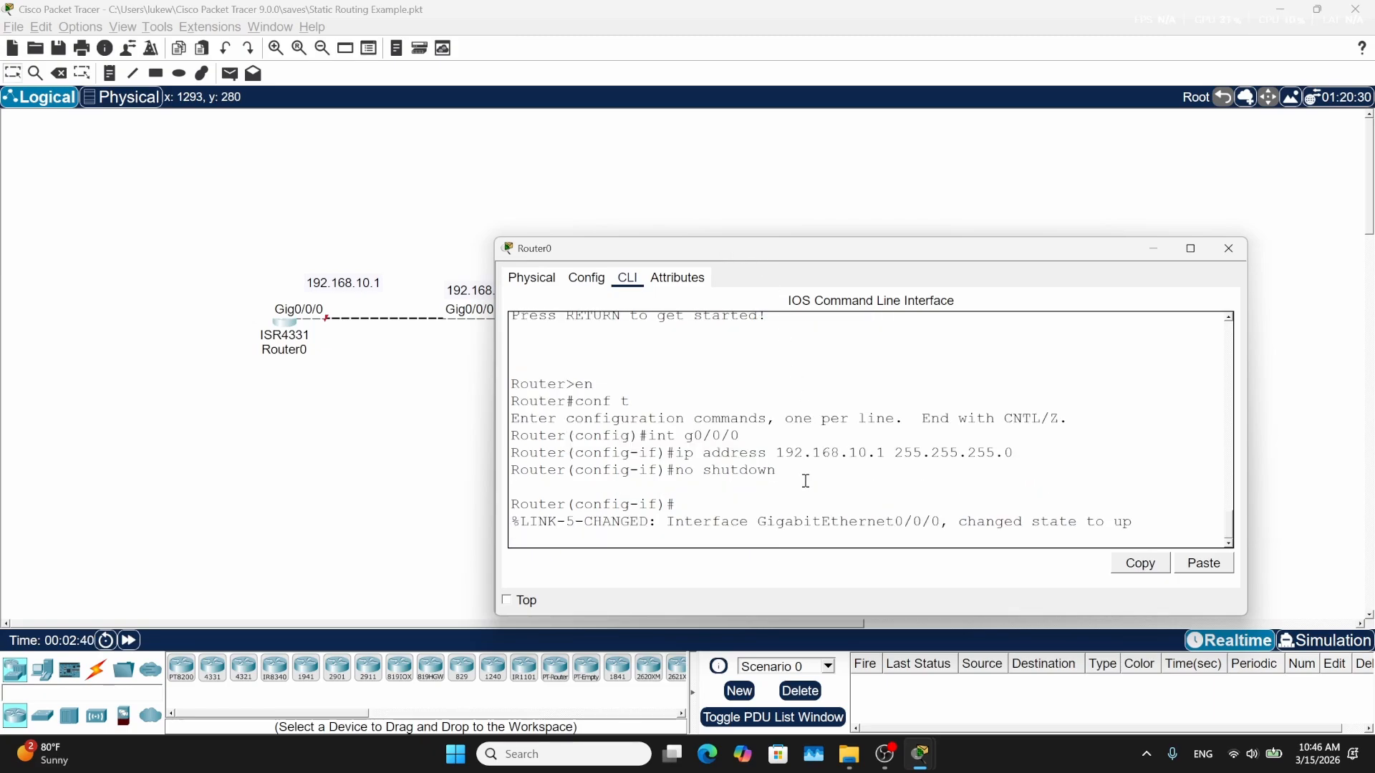
key(Return)
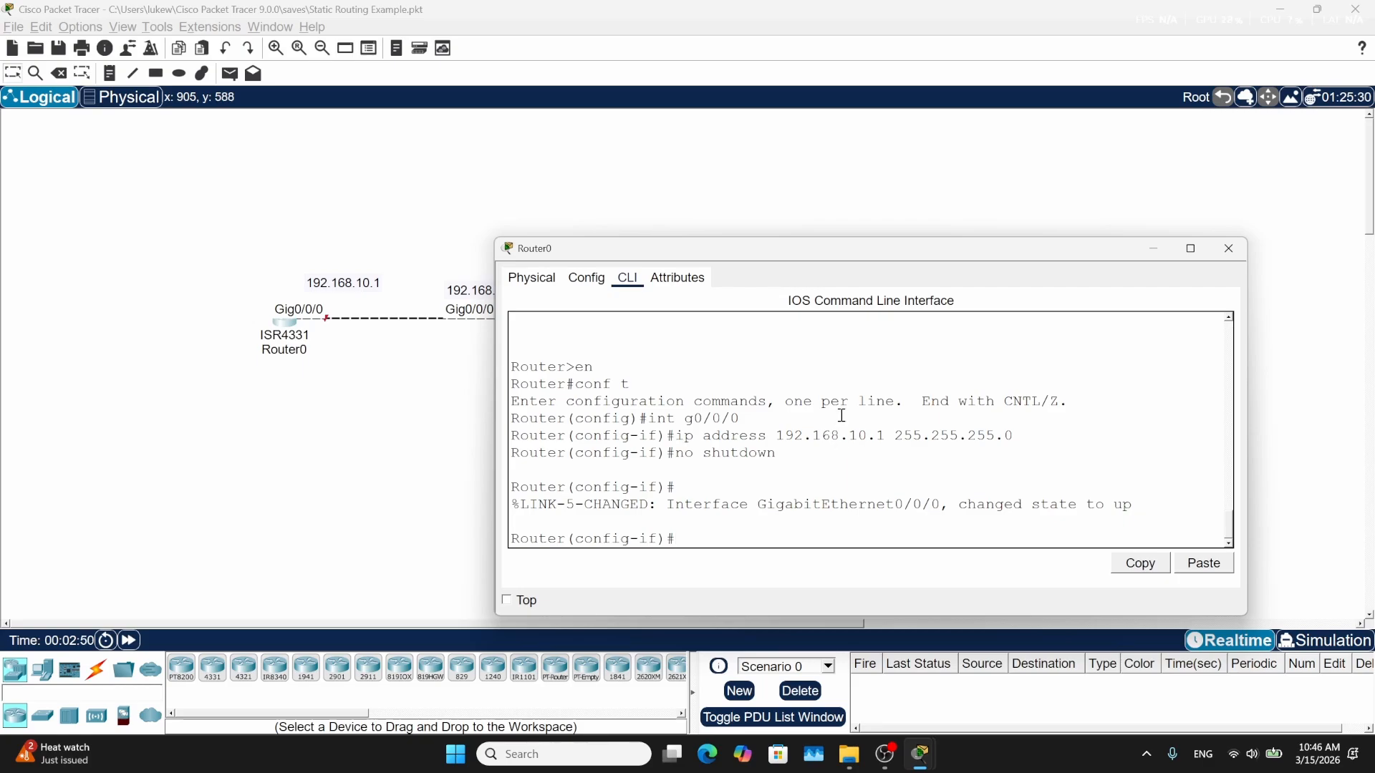
drag(862, 258, 806, 270)
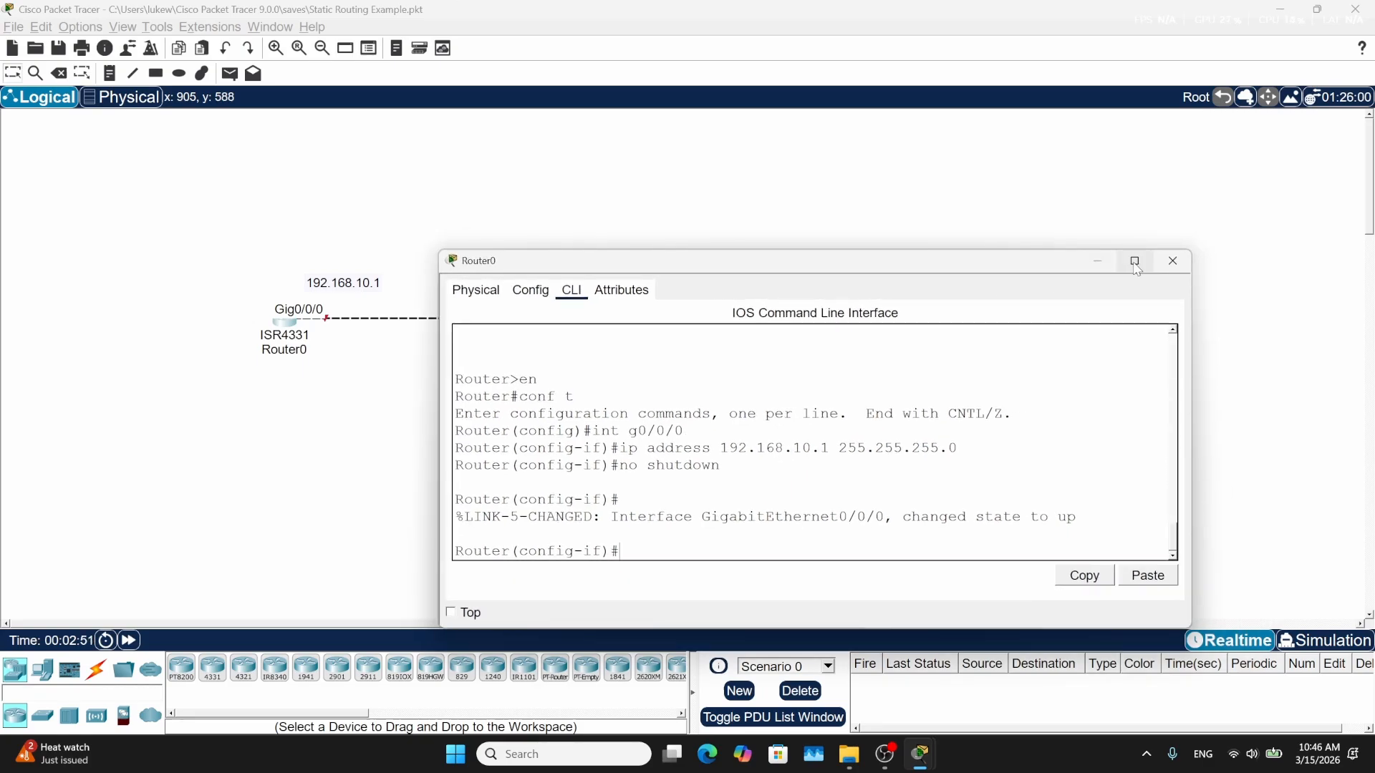
click(1172, 262)
Open Router1's command line, keeping the topology in view, and enter global configuration mode
double_click(538, 322)
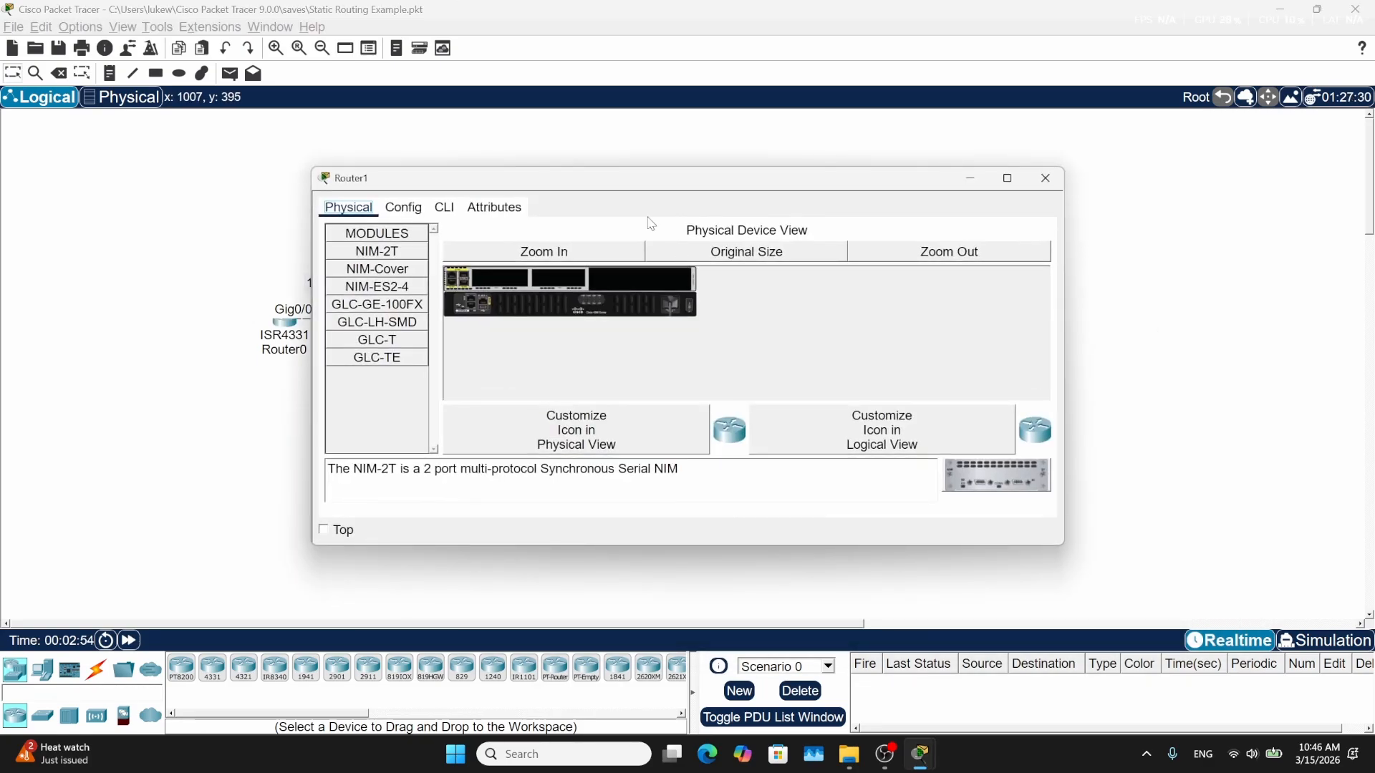
drag(622, 184, 696, 371)
click(520, 394)
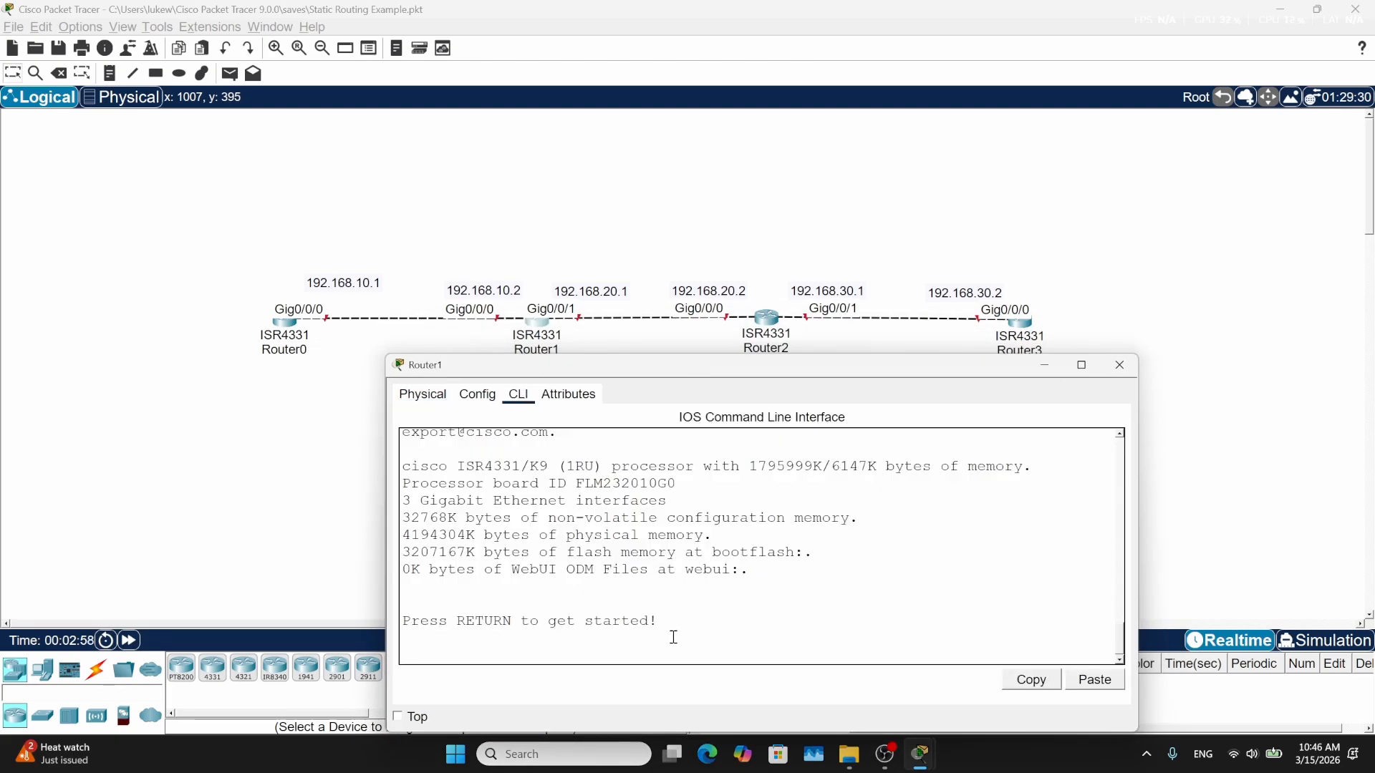
key(Return)
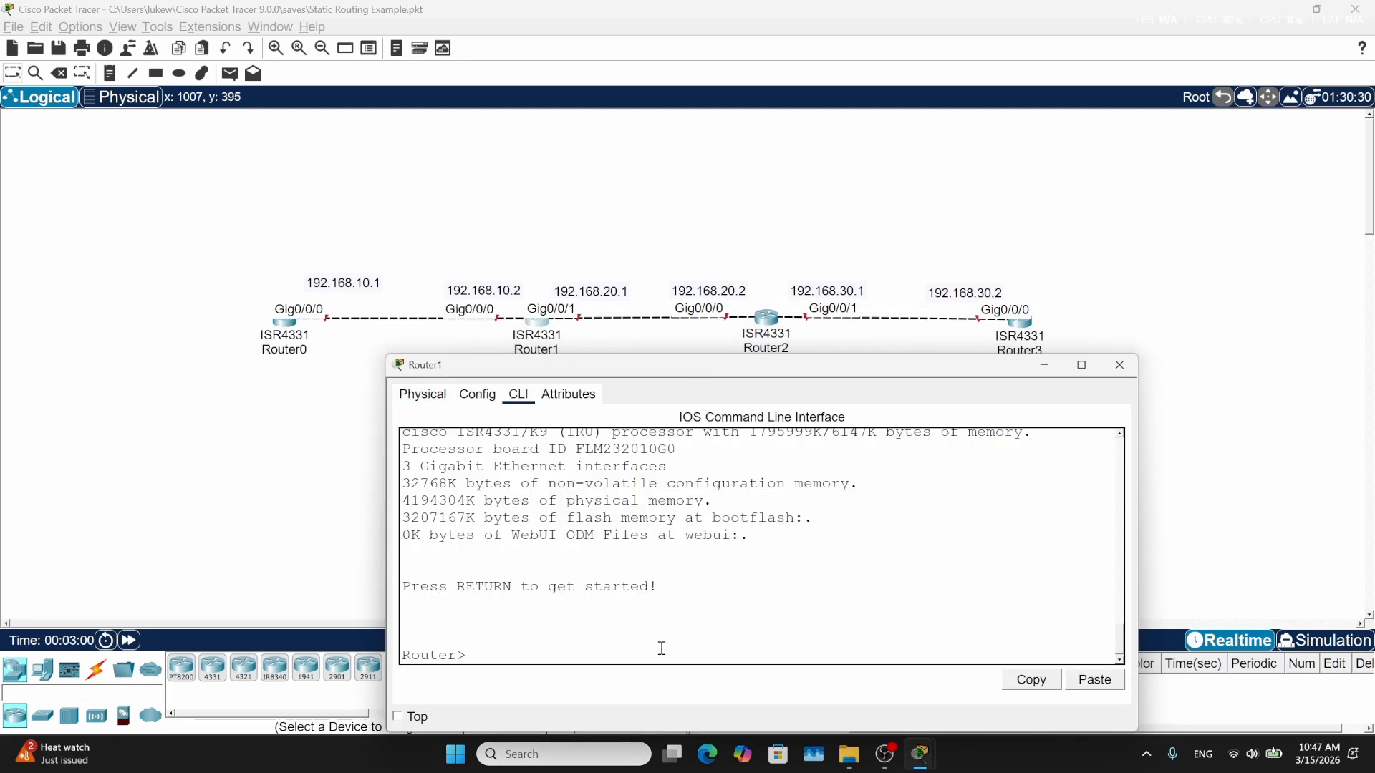
text(en)
key(Return)
text(conf t)
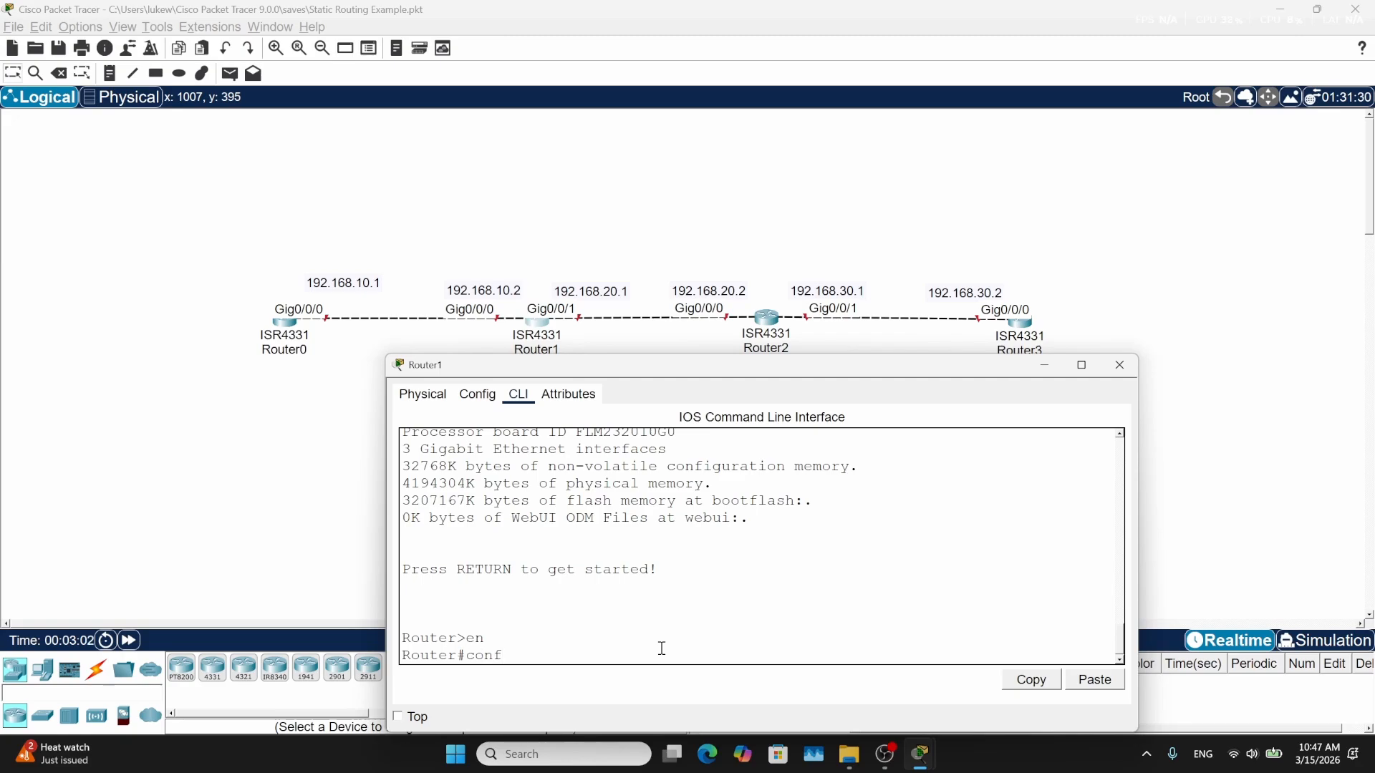
key(Return)
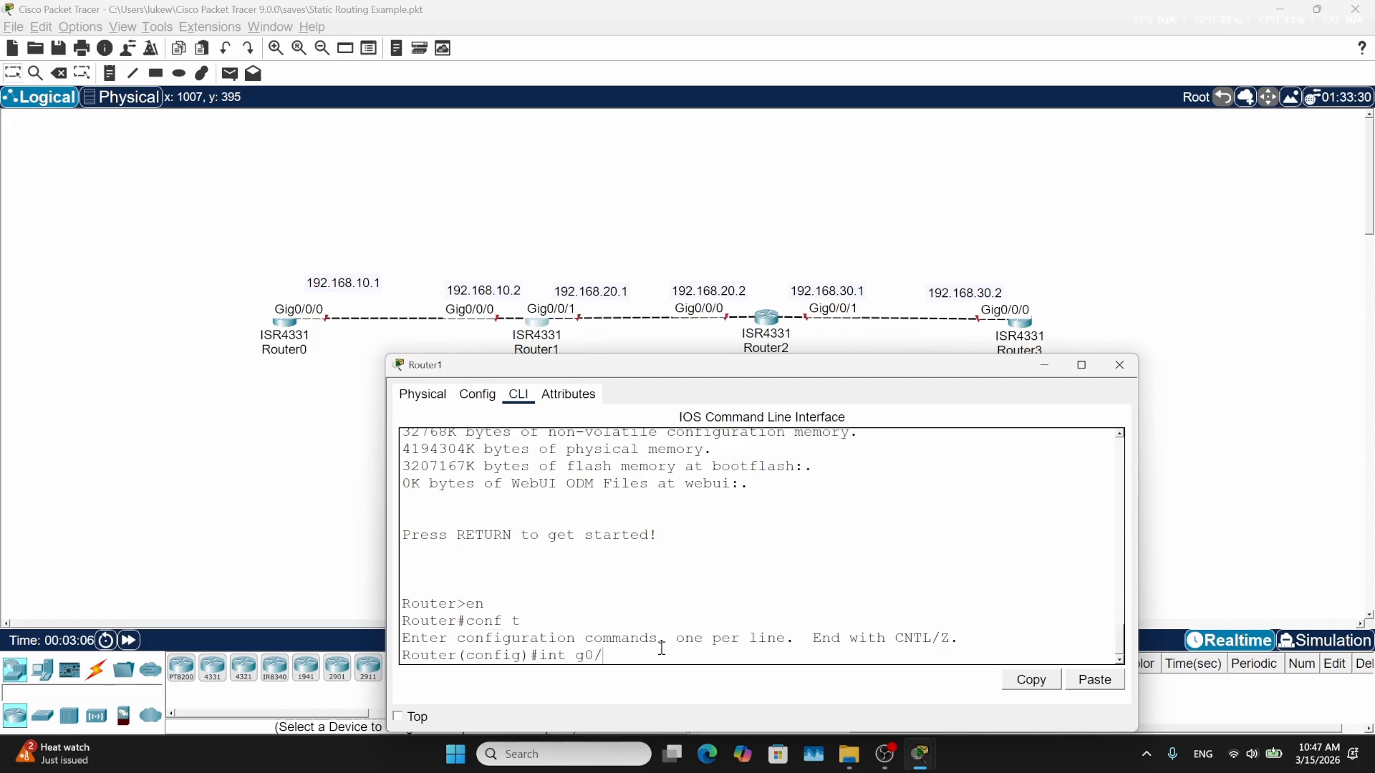
Assign IP address 192.168.10.2 with mask 255.255.255.0 to interface g0/0/0 on Router1
text(int g0/0/0)
key(Return)
text(ip)
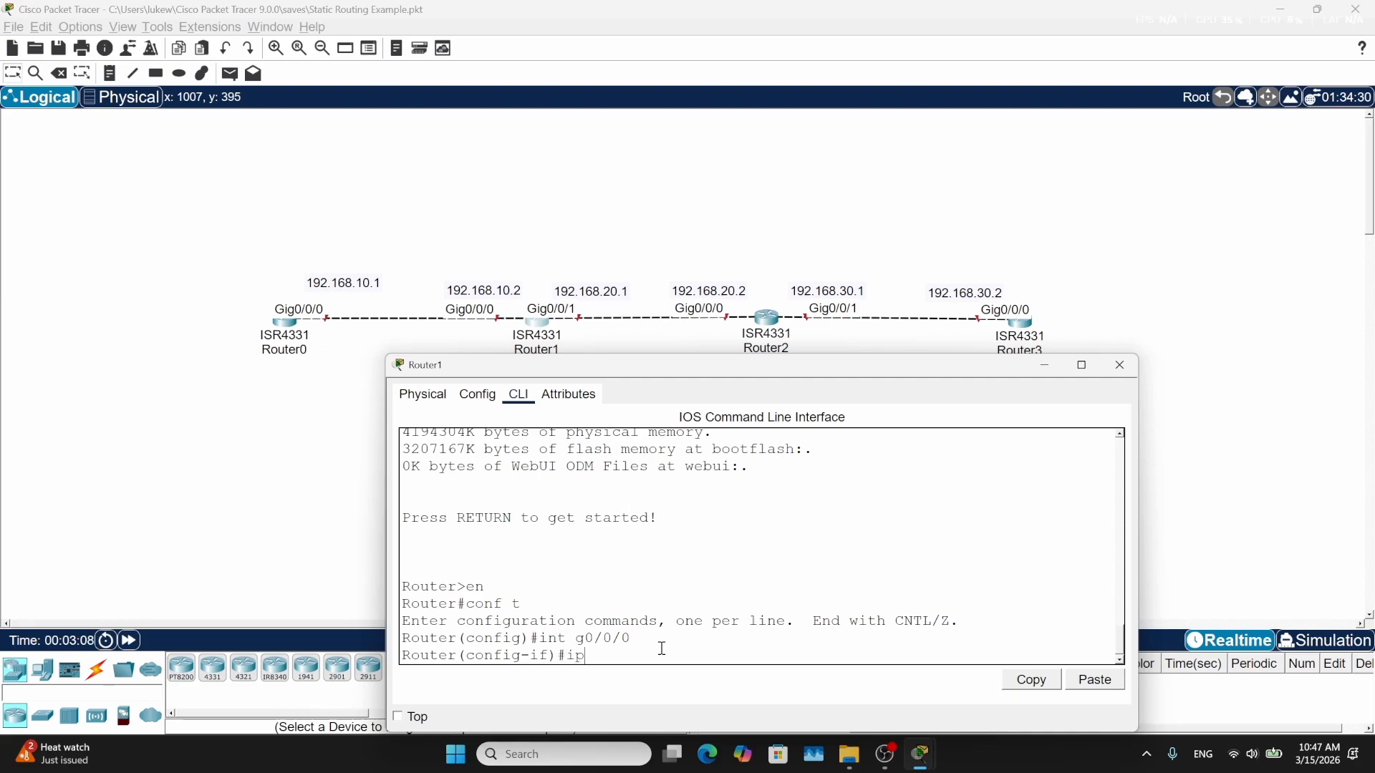
text( address 192.168)
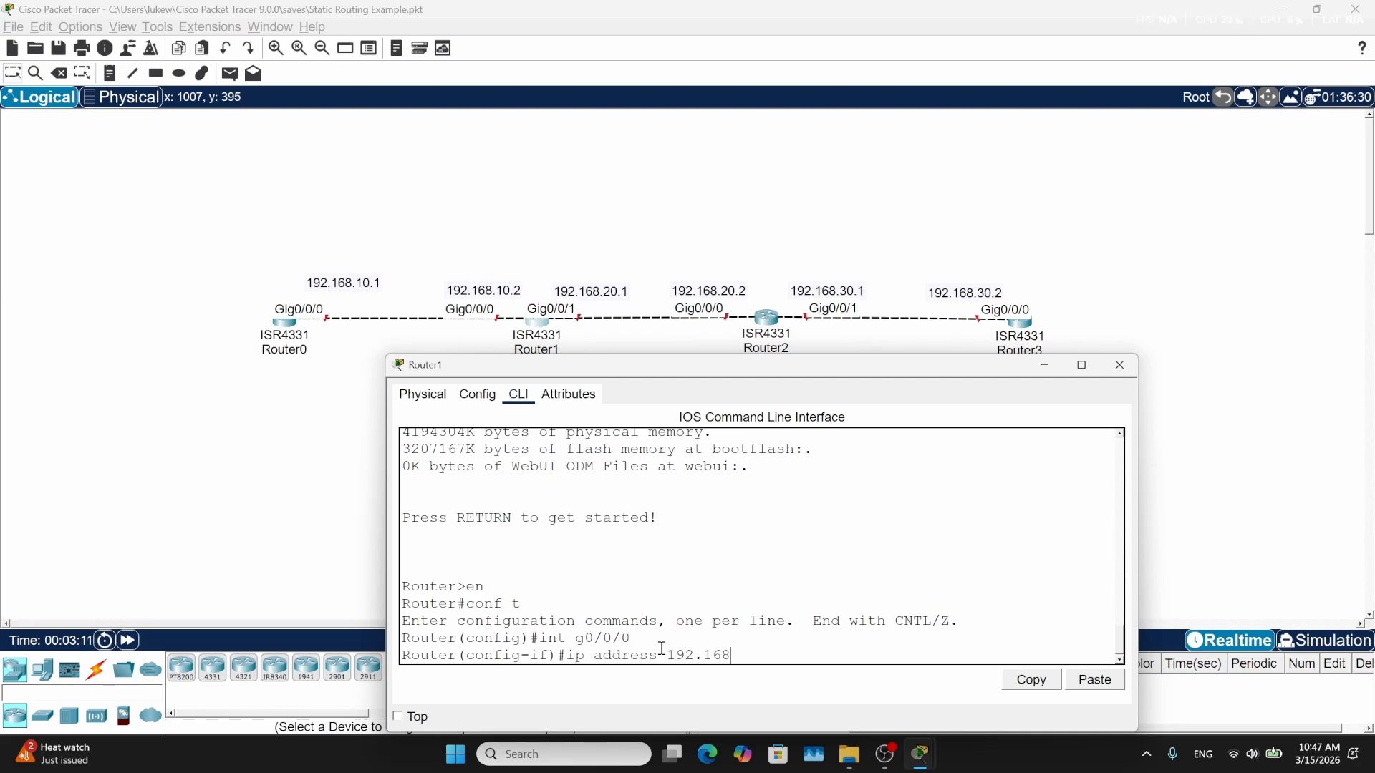
text(.10.2 255.255.255.255)
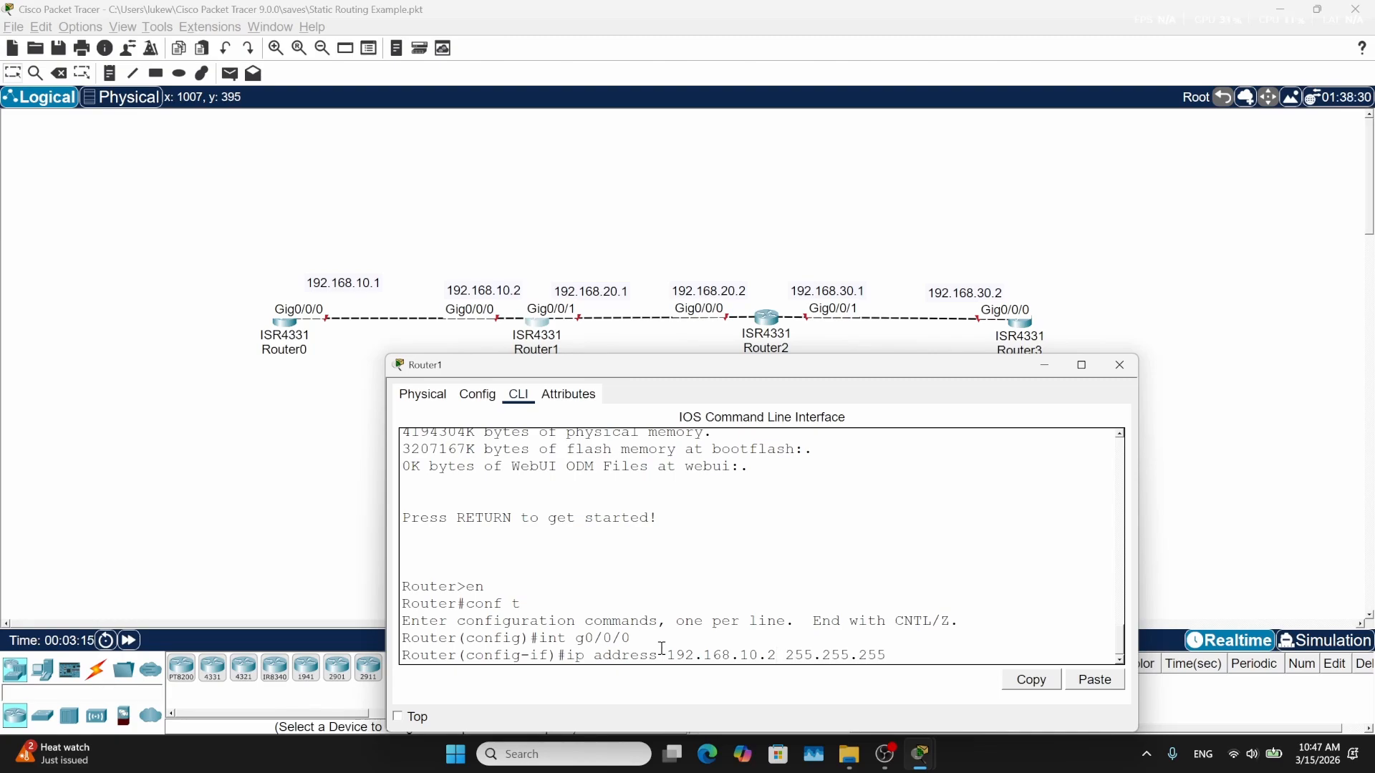
text(.0)
key(Return)
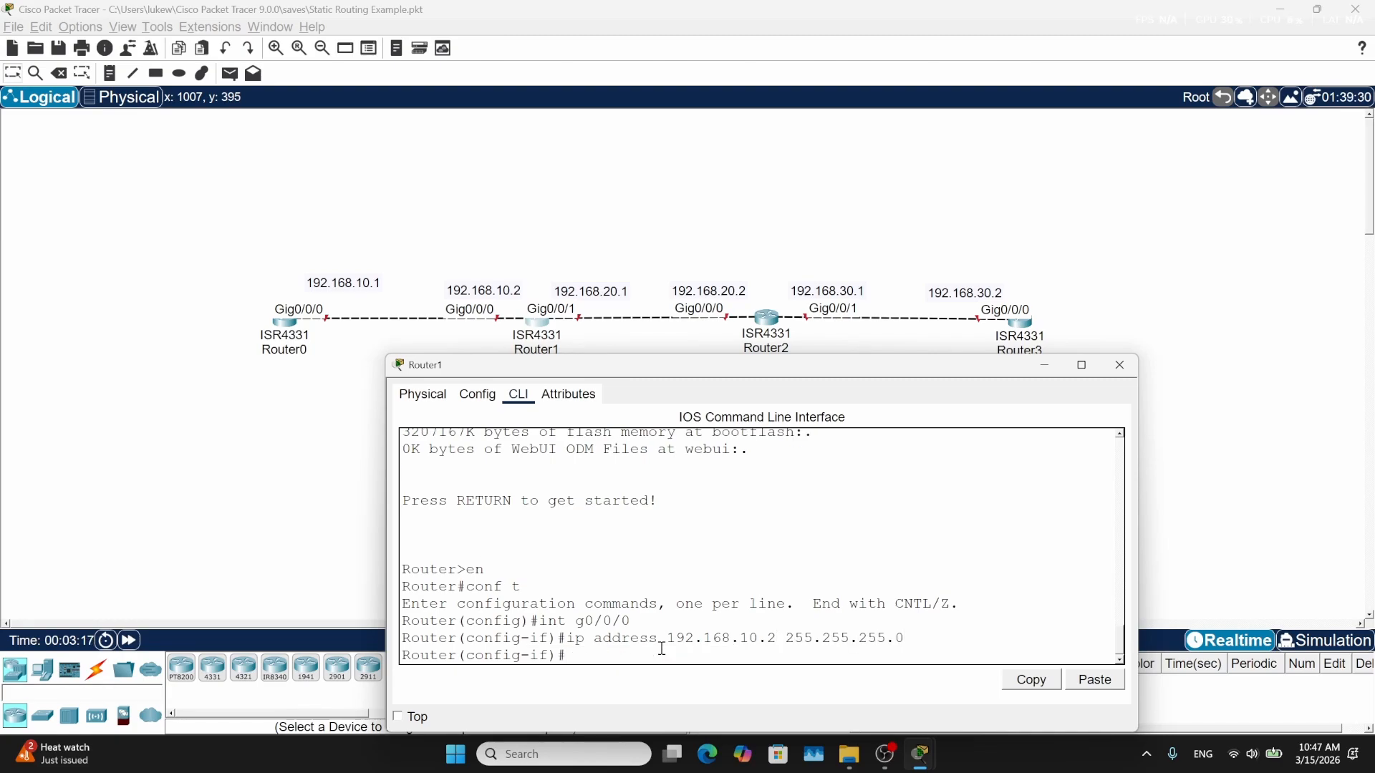
Enable Router1's g0/0/0 interface with no shutdown
text(no shutdown)
key(Return)
key(Return)
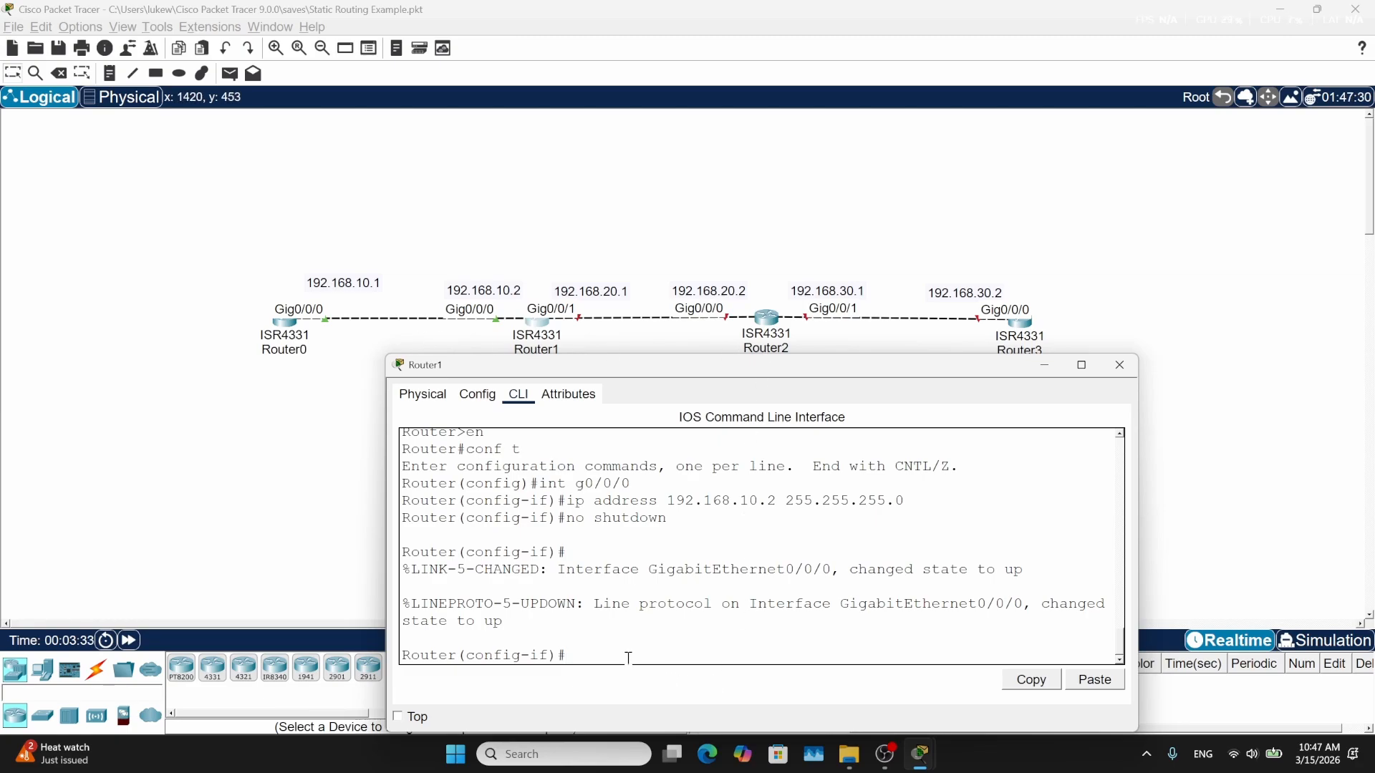
Switch to interface g0/0/1 on Router1 and assign it IP address 192.168.20.1 with mask 255.255.255.0
text(ip)
key(BackSpace)
key(BackSpace)
text(nt g0/0/1)
key(Return)
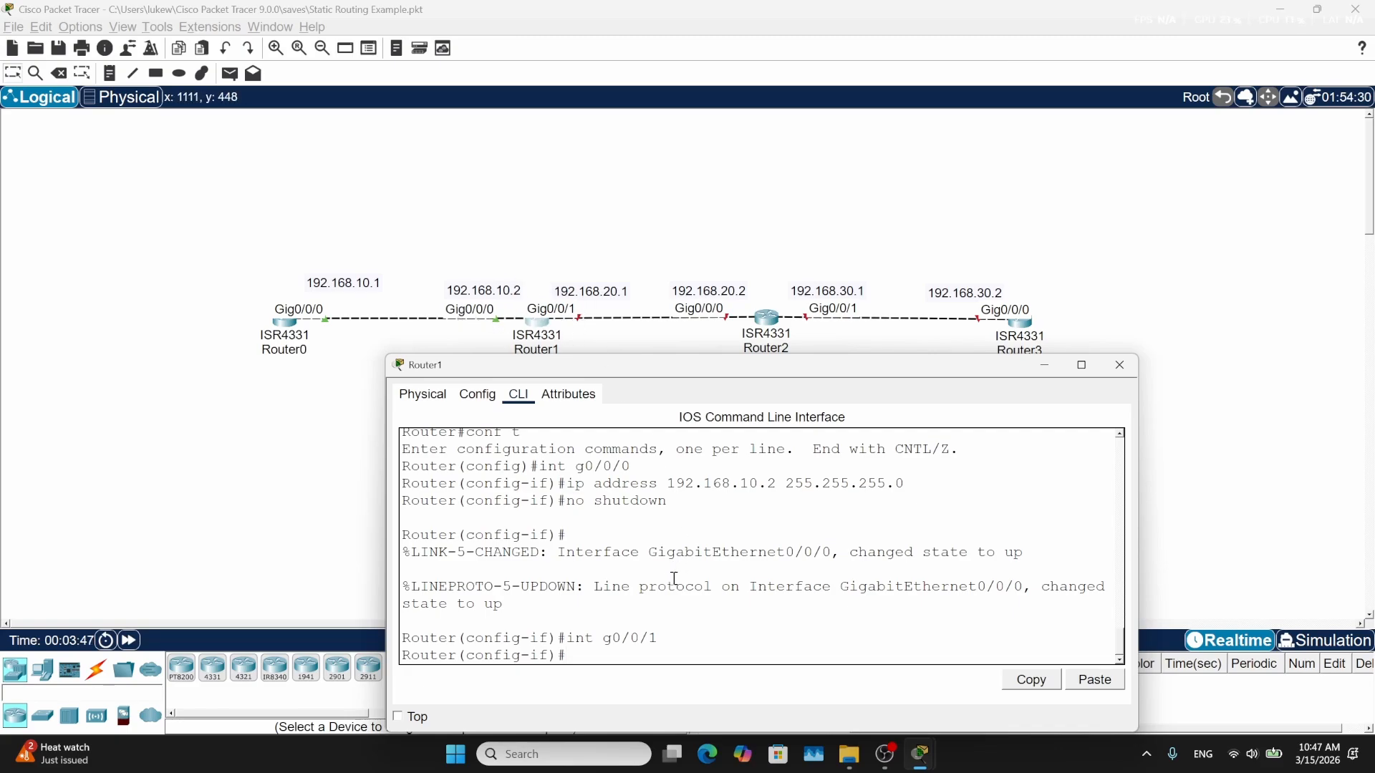
text(ip address 192)
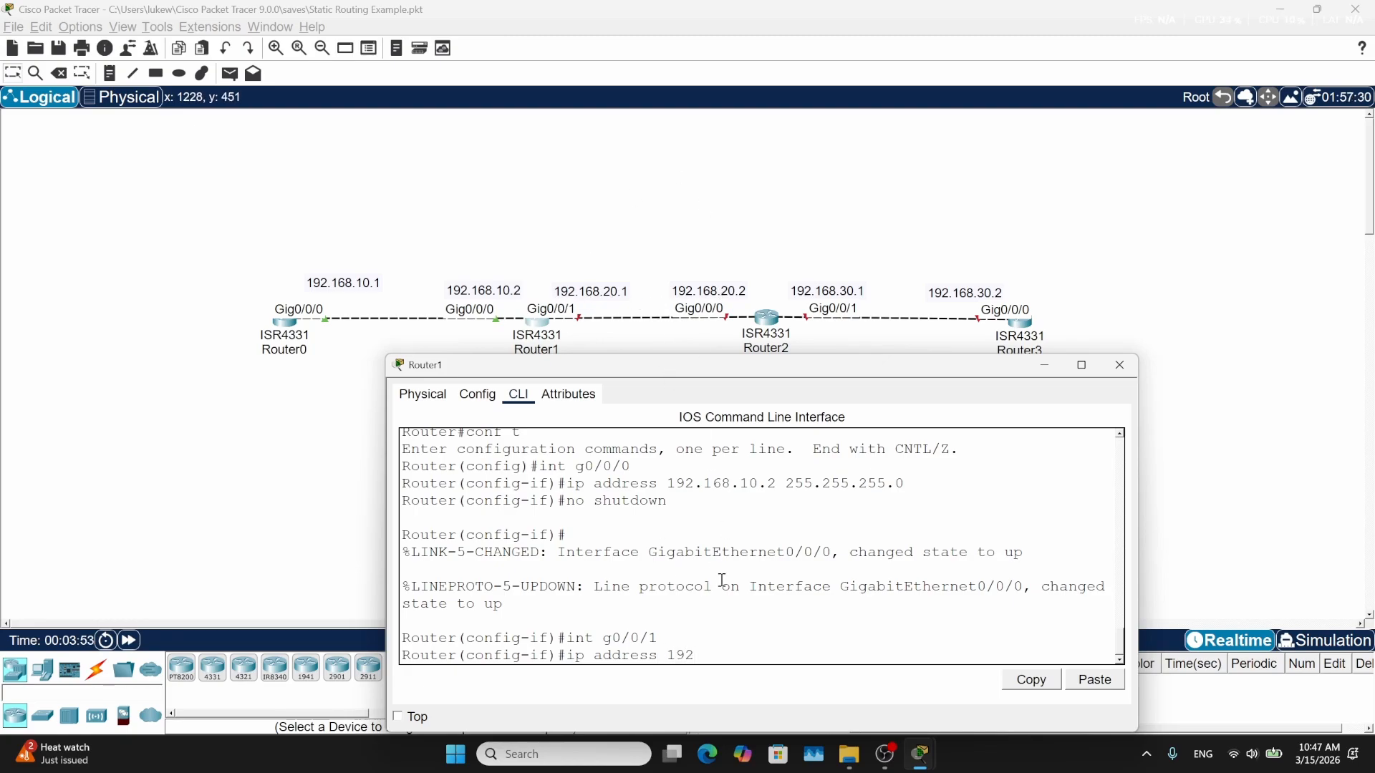
text(.168.20.1 255.2)
key(BackSpace)
text(.255.255.0)
key(Return)
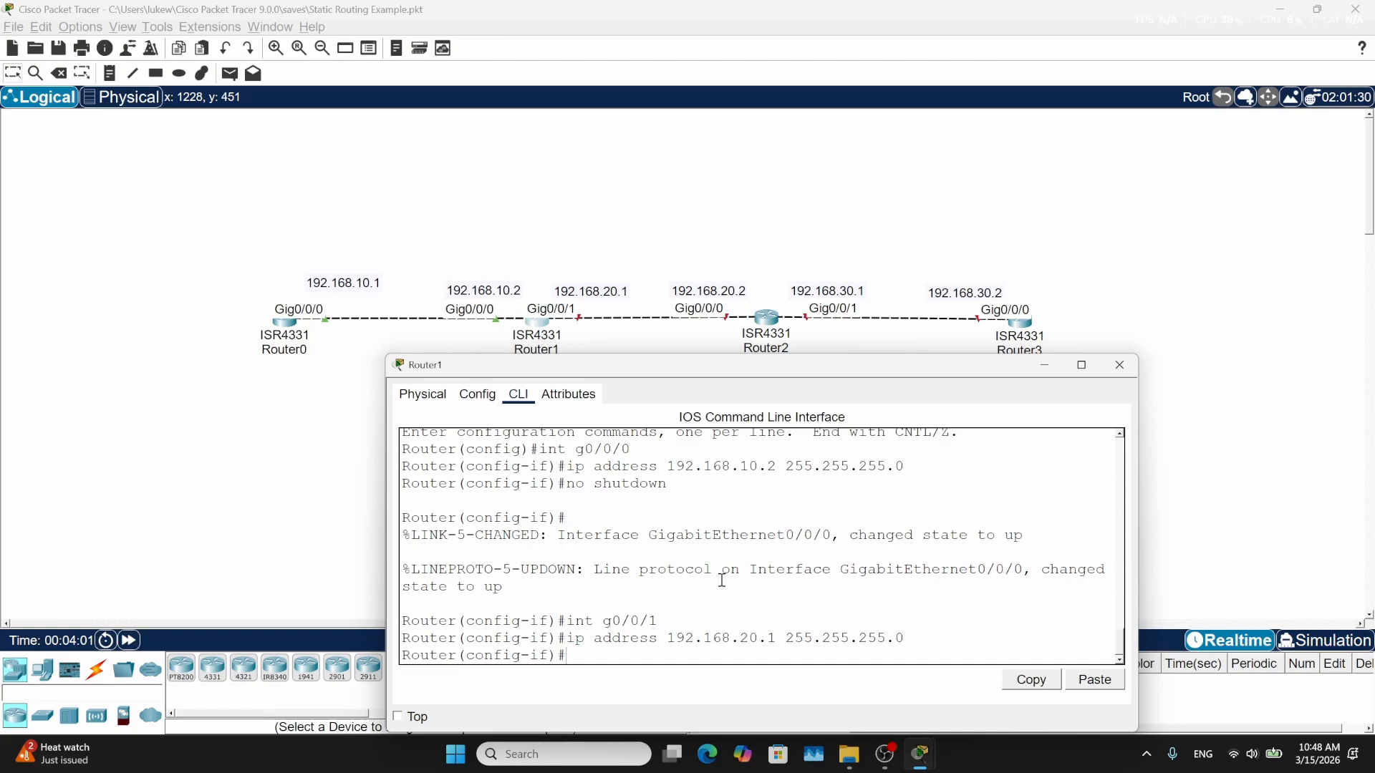
Enable Router1's g0/0/1 interface with no shutdown
text(no shutdown)
key(Return)
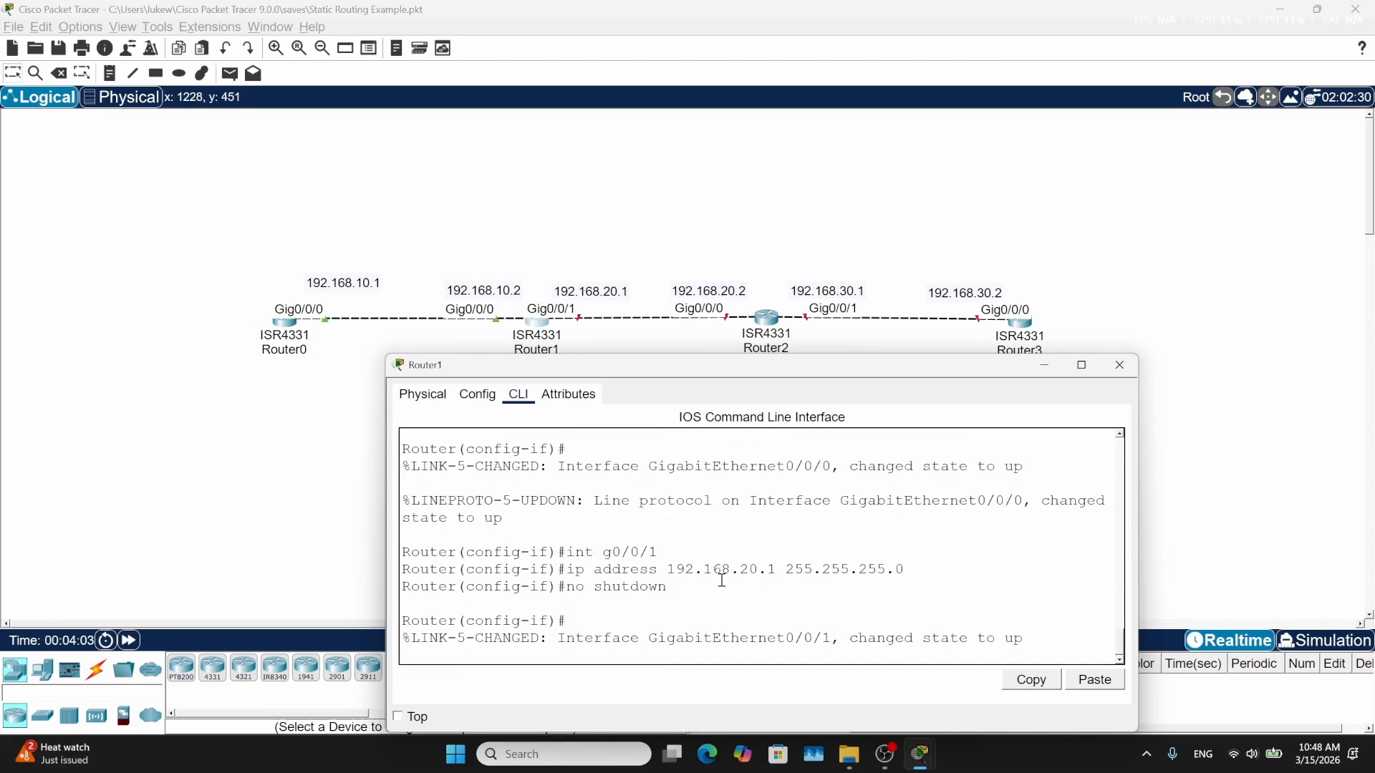
key(Return)
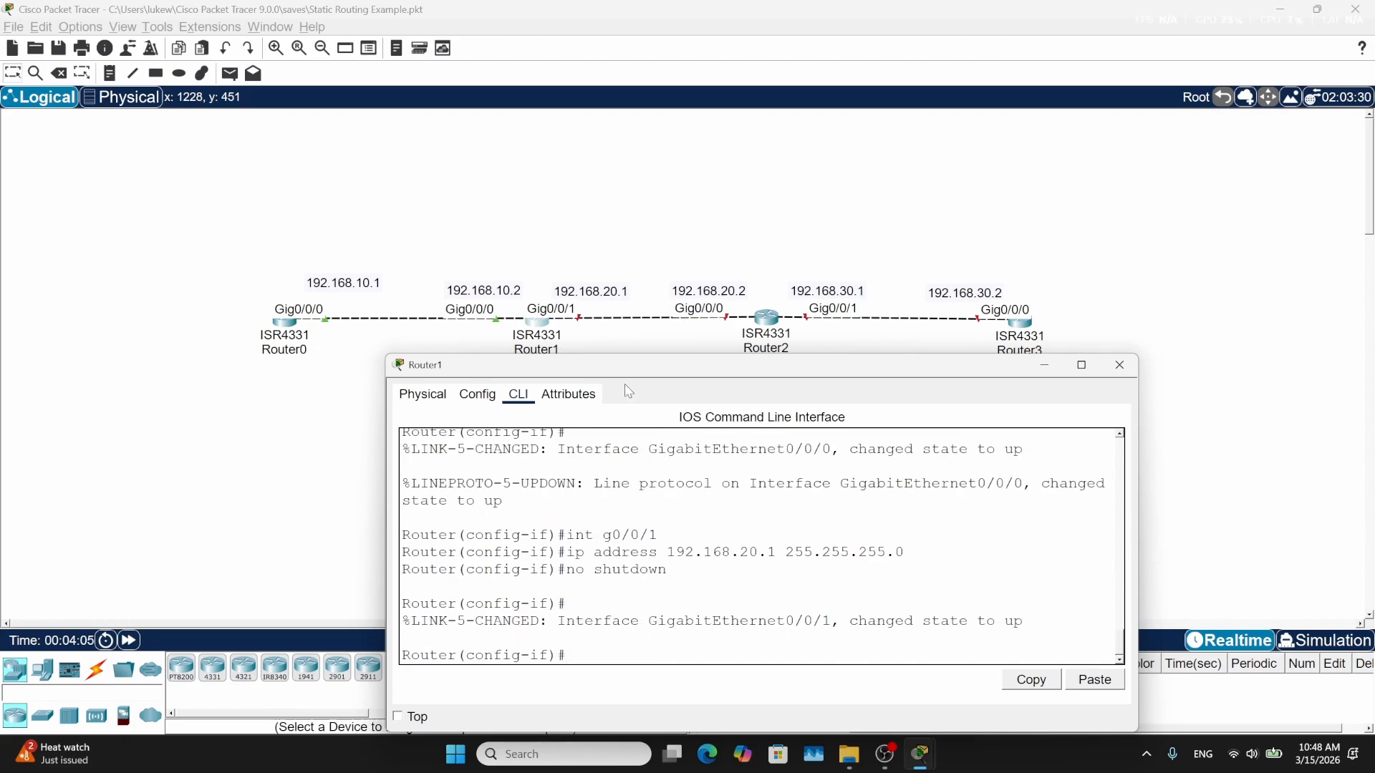
drag(627, 375, 604, 379)
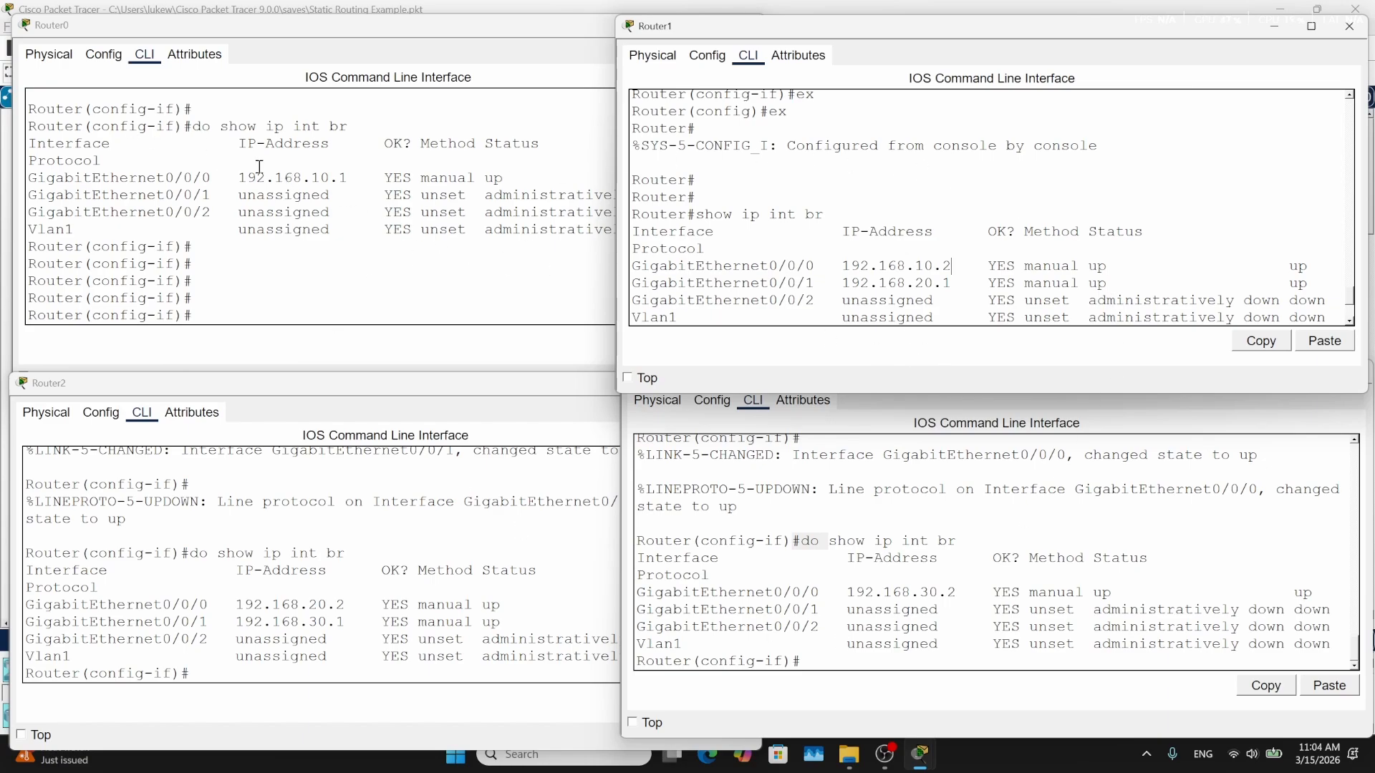
Review the show ip int br output on Router0 and Router1 to check their interface addresses and status
drag(350, 177, 249, 179)
click(415, 264)
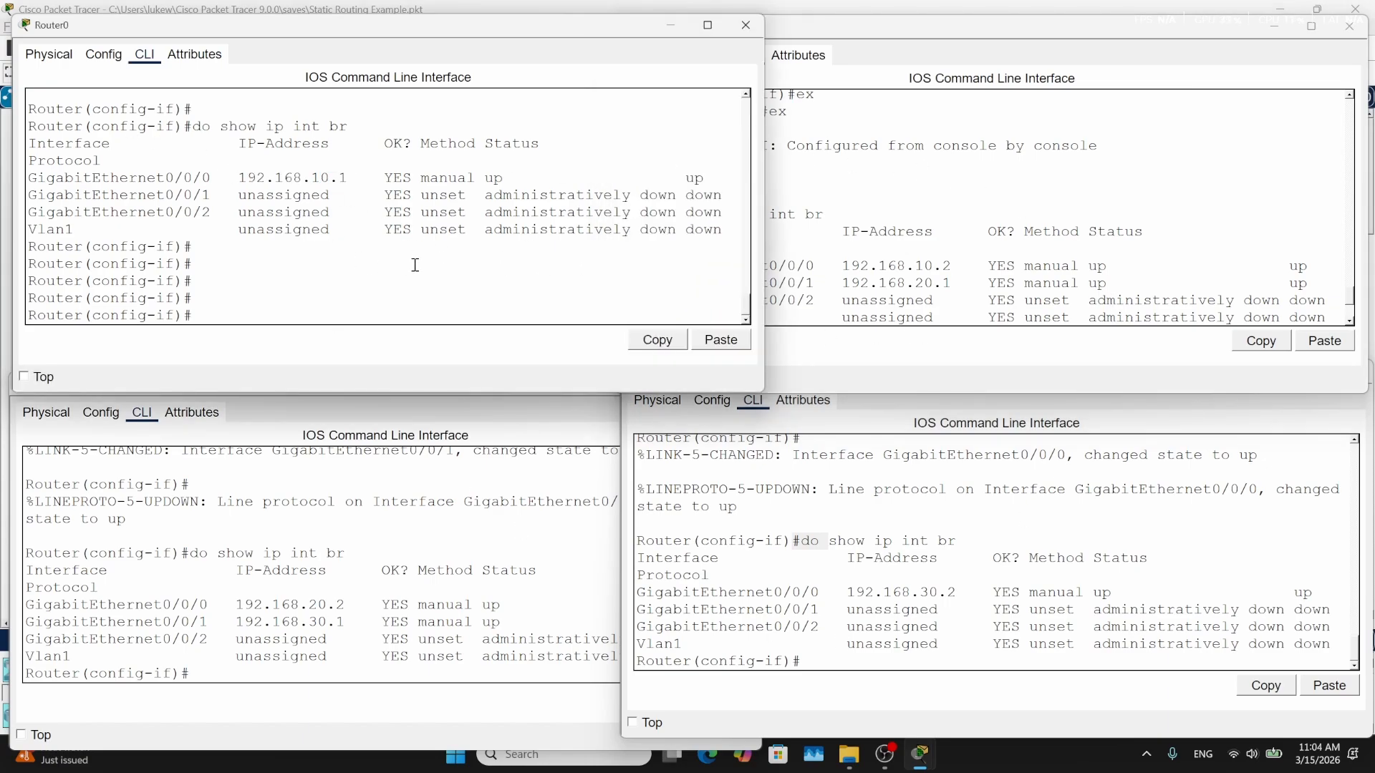
click(984, 256)
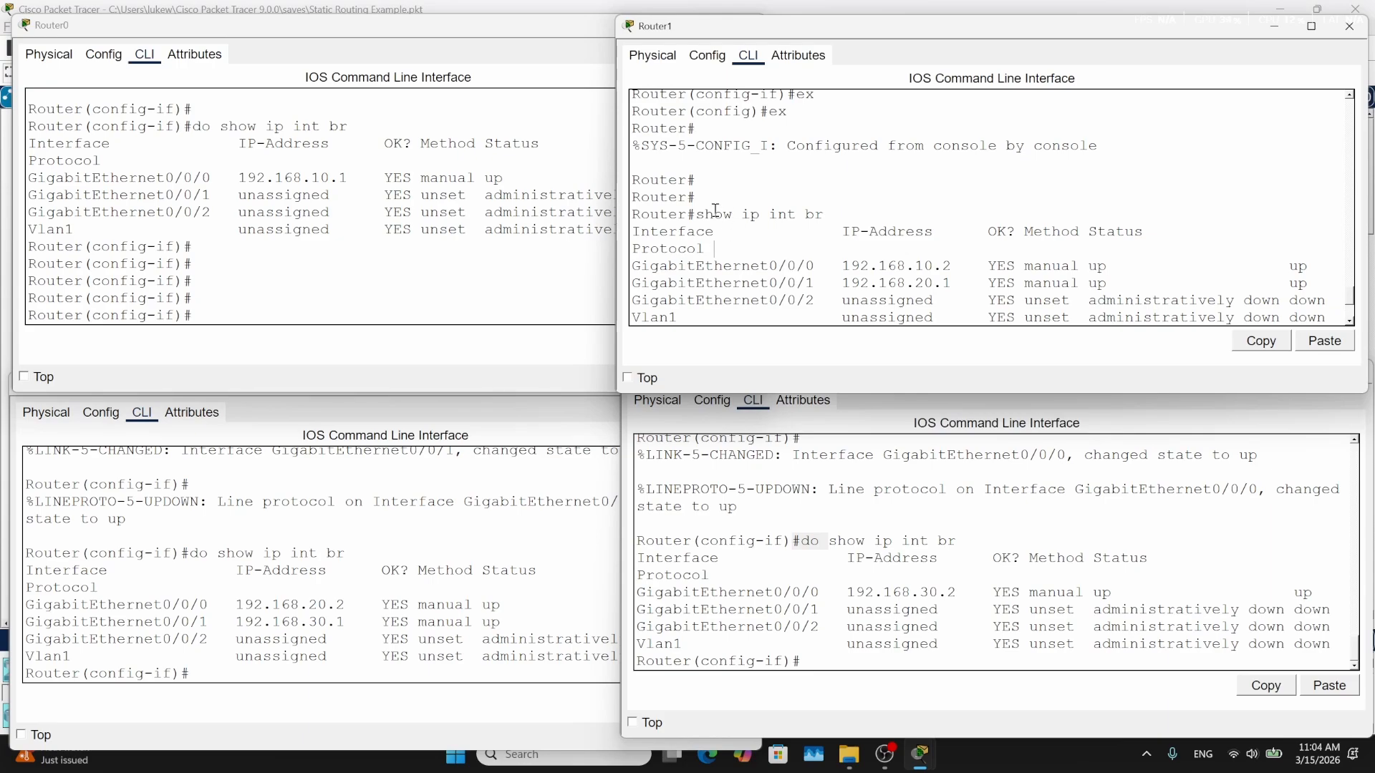
drag(695, 214, 825, 215)
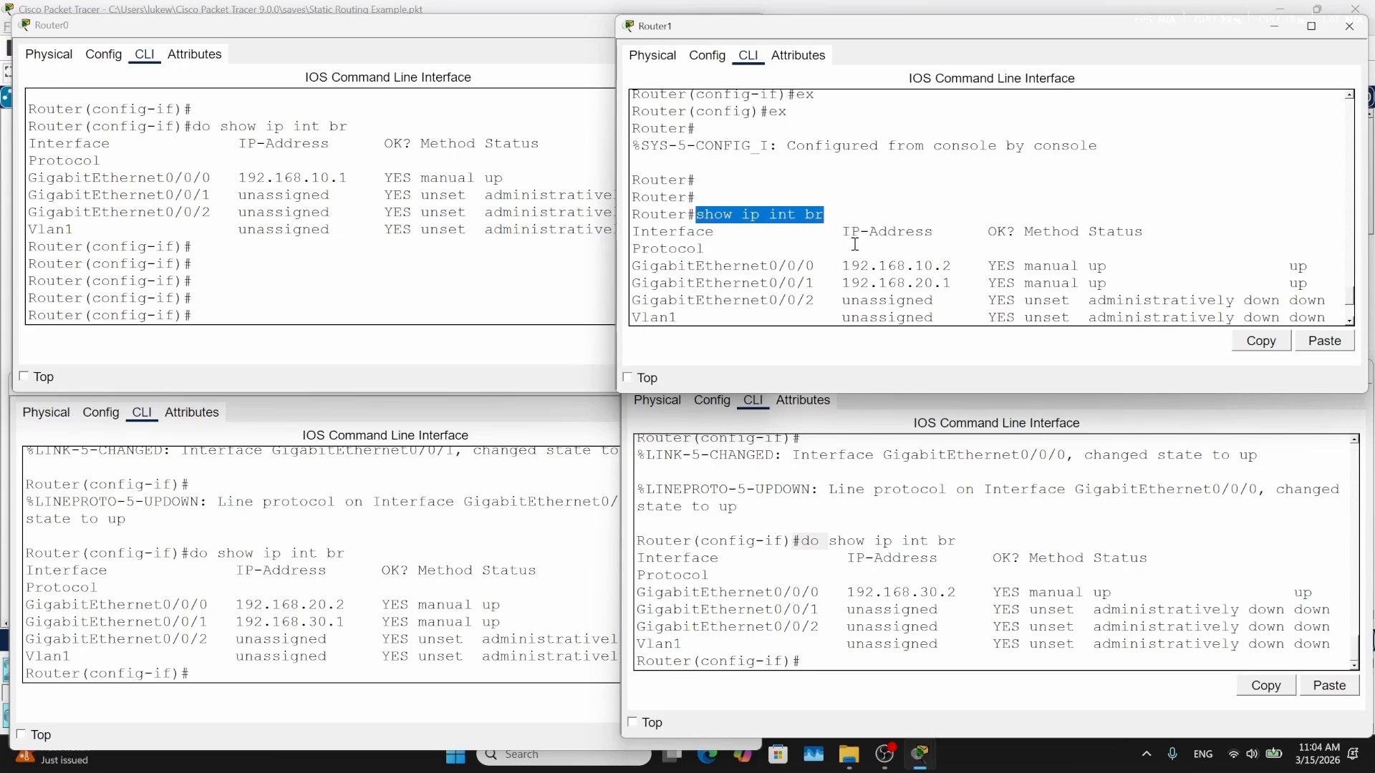
Examine Router1's show ip int br command, its prompt mode and the addresses listed for its interfaces
click(830, 248)
drag(797, 214, 701, 207)
click(815, 261)
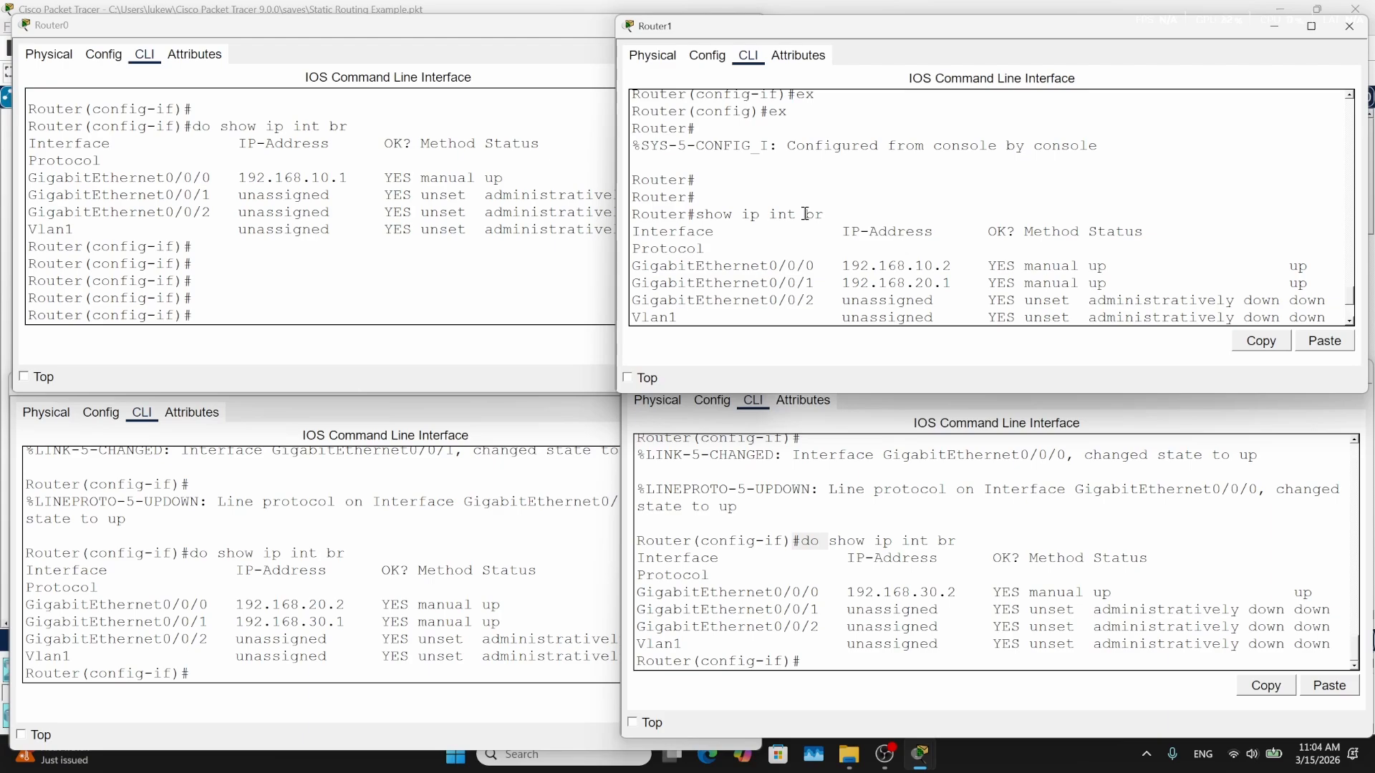
drag(842, 266, 973, 260)
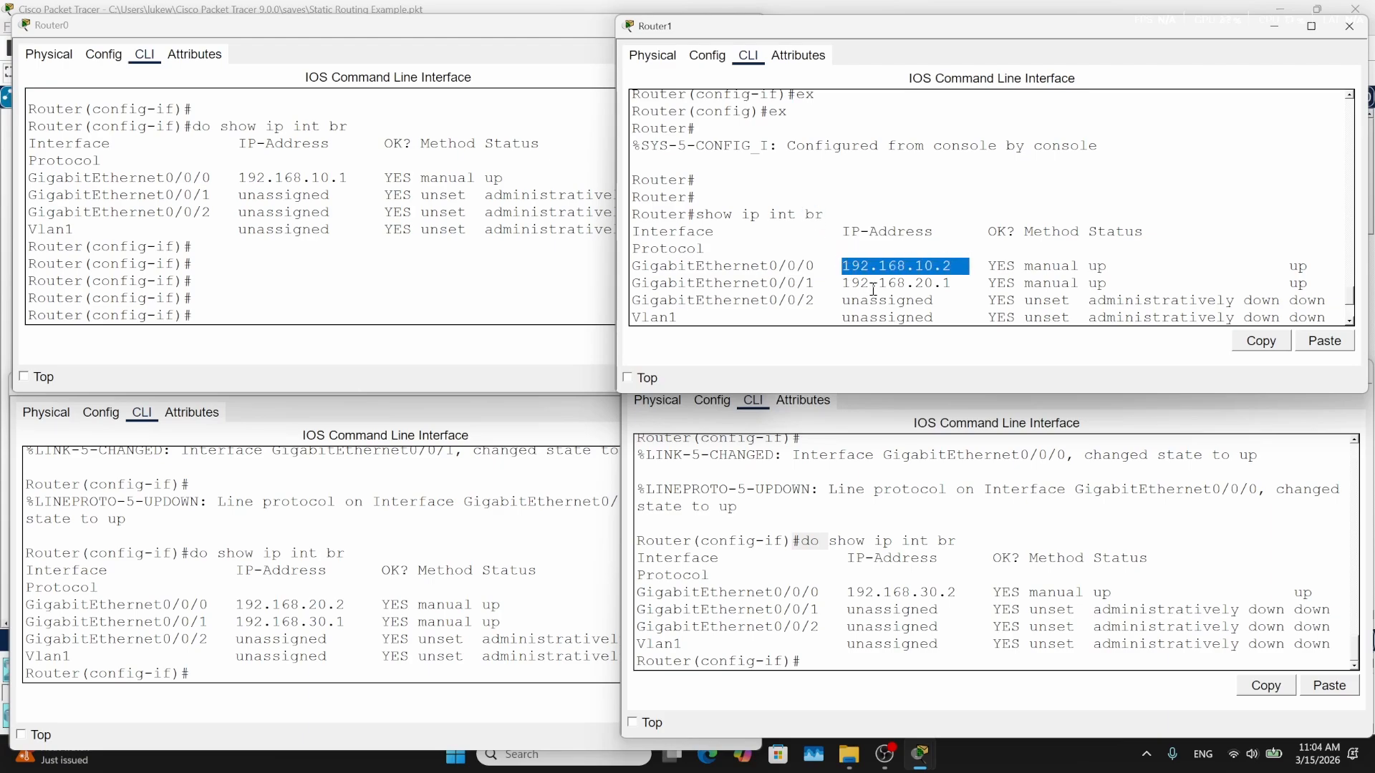
click(921, 295)
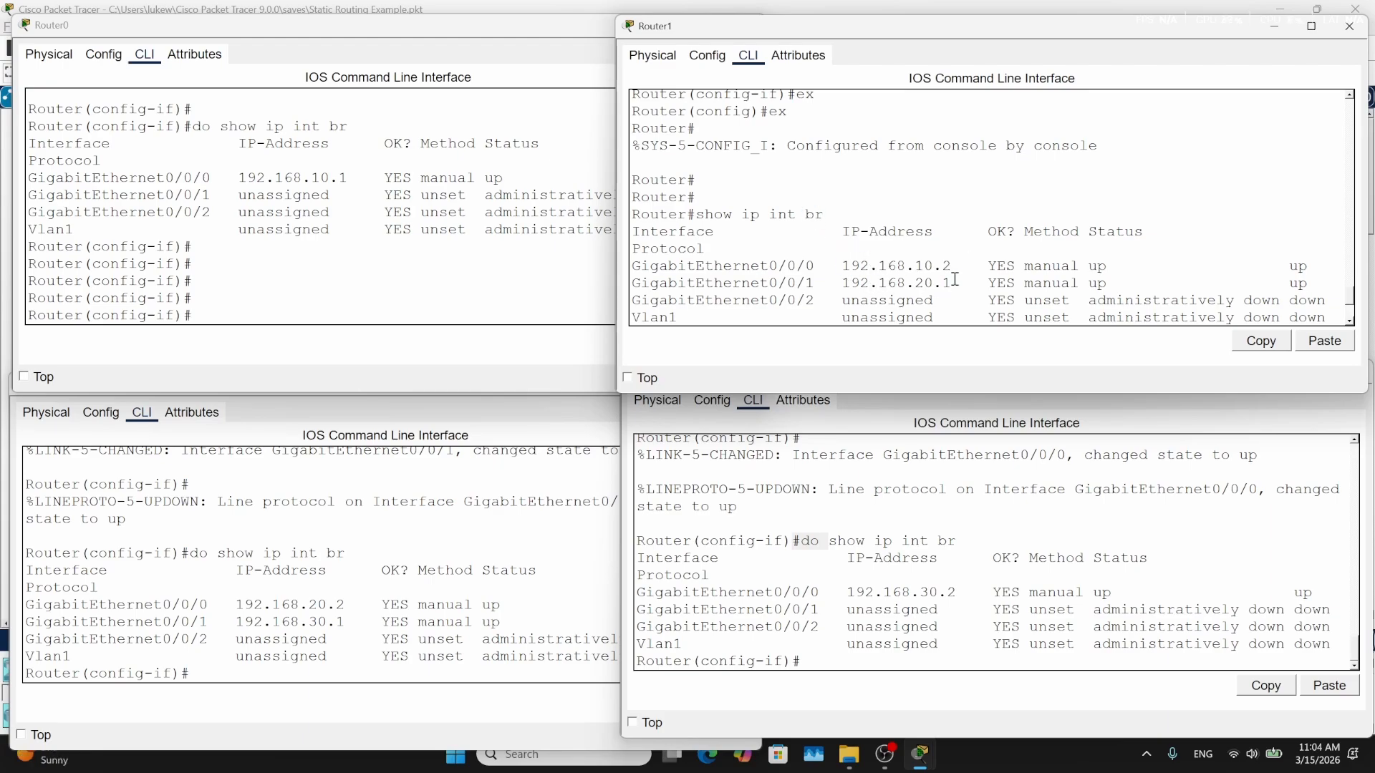
drag(816, 267, 769, 266)
click(905, 265)
drag(696, 214, 635, 213)
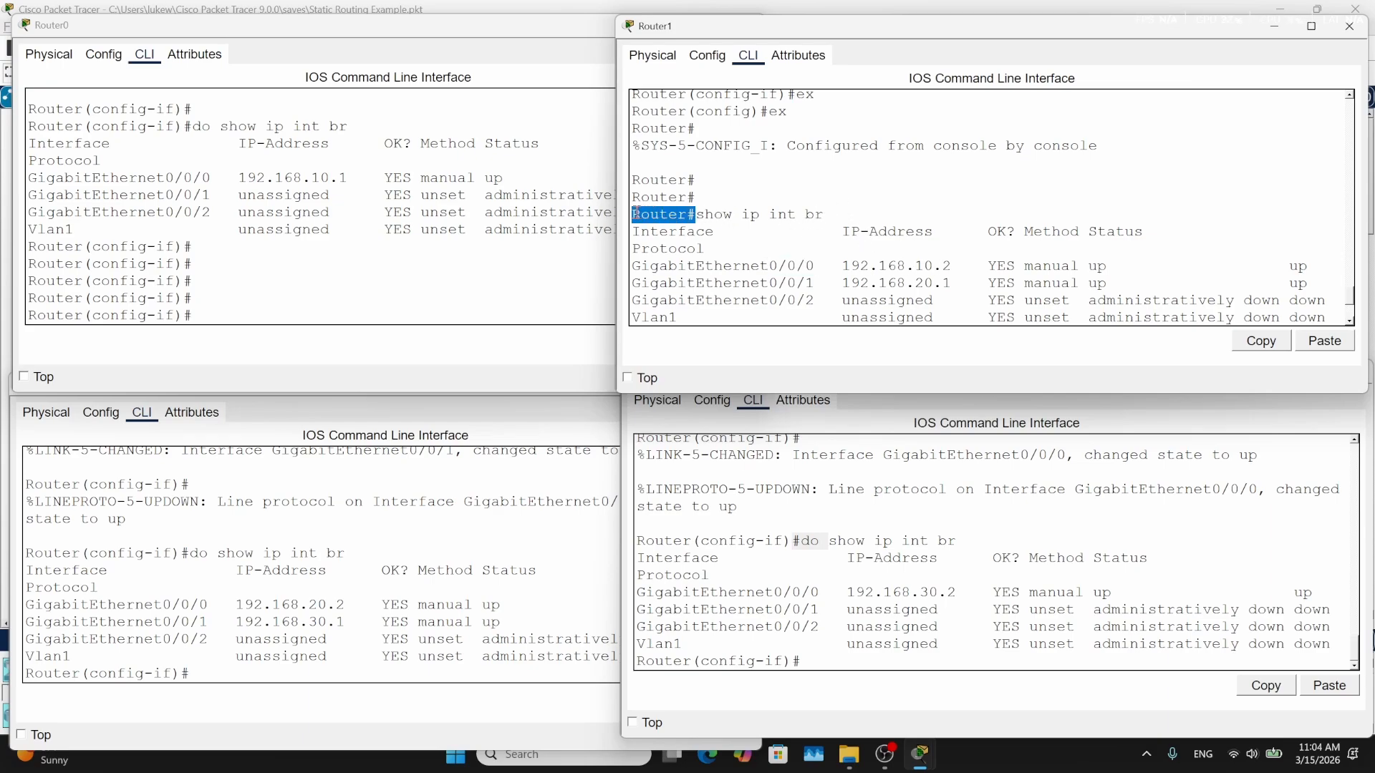
click(794, 250)
Examine the config-if prompt and the do prefix of the show ip int br command on Router3
click(836, 542)
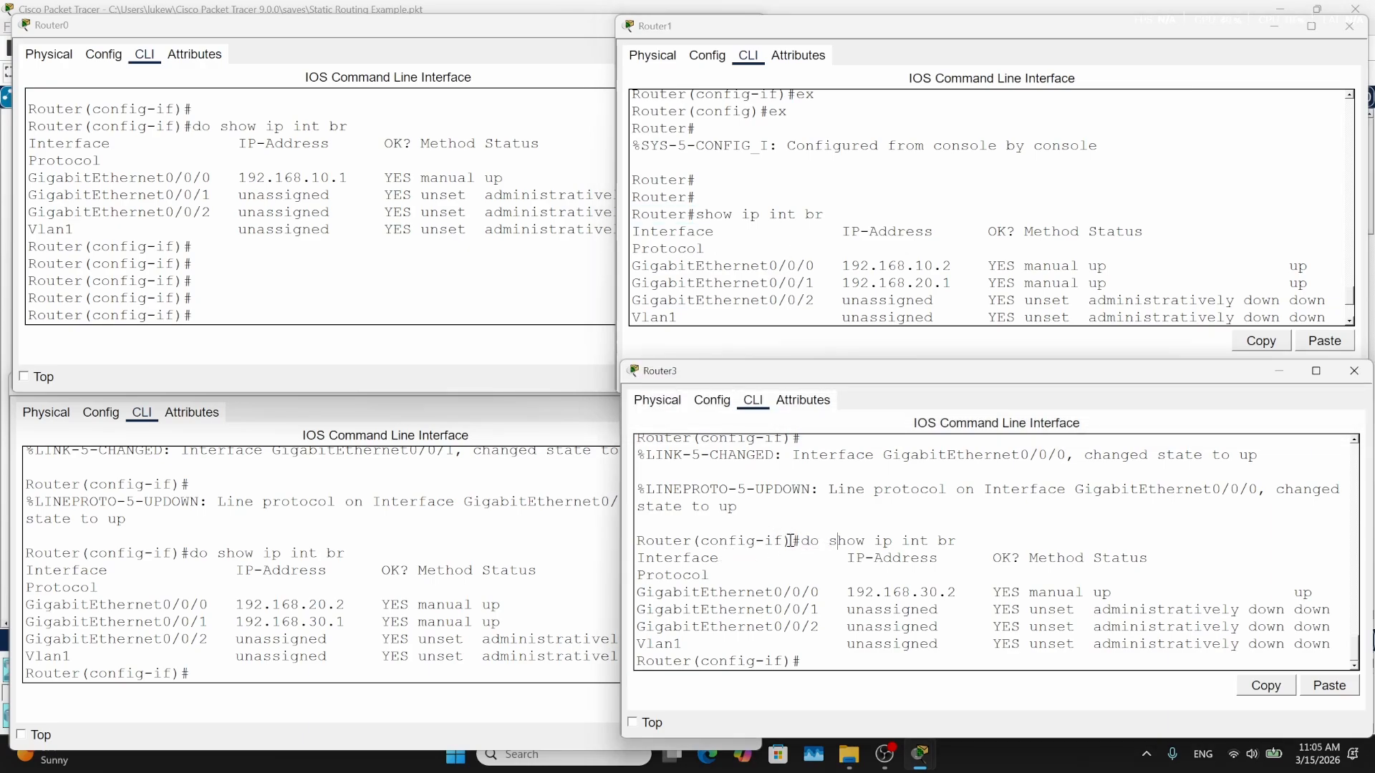
drag(790, 540, 693, 541)
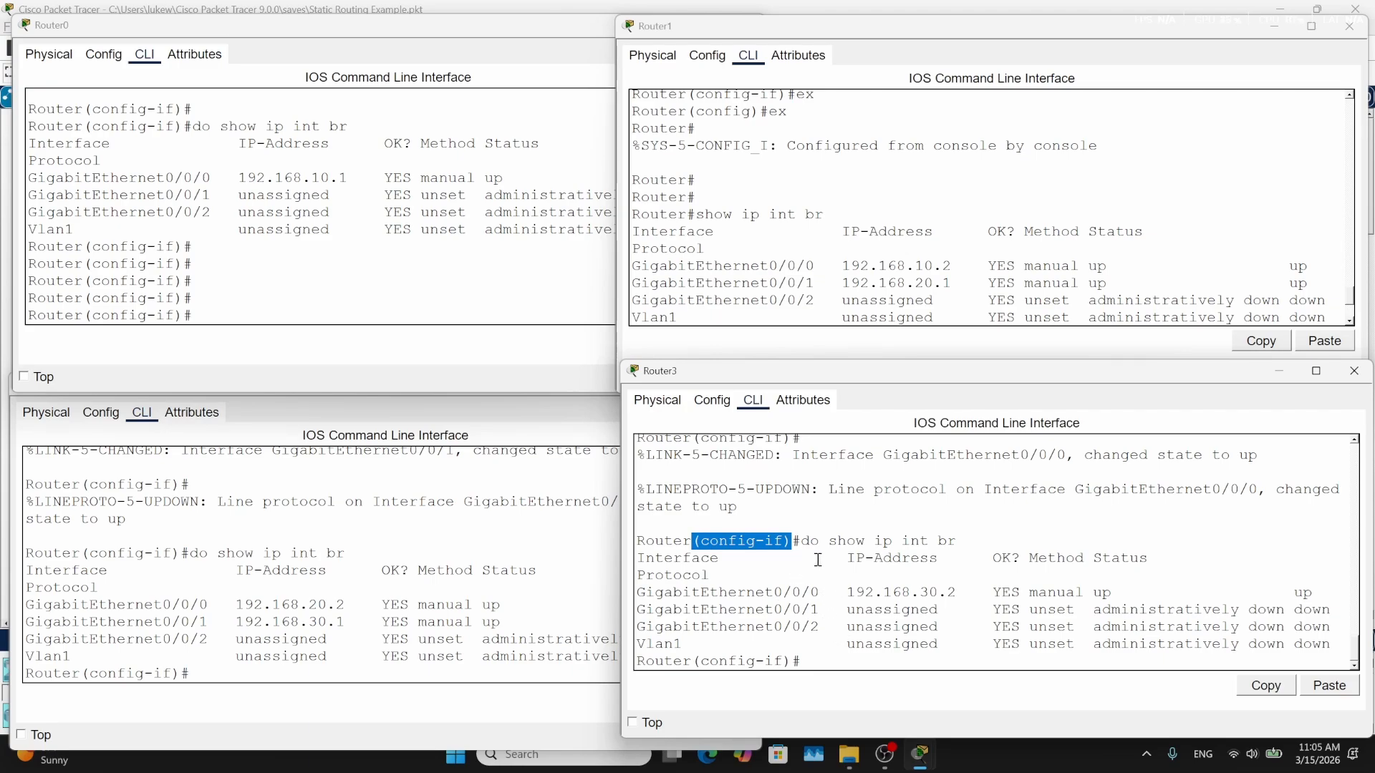
drag(800, 542, 814, 546)
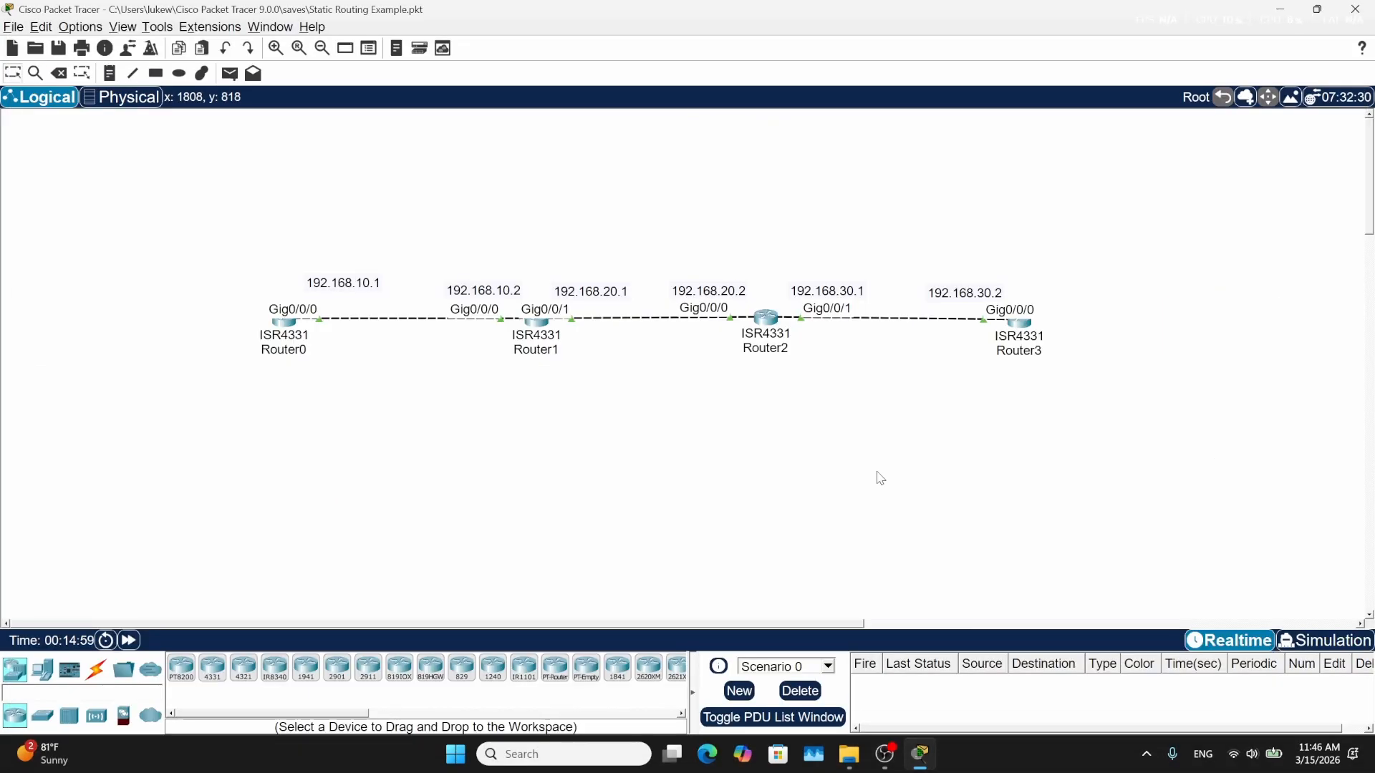
Run show ip route on Router0, examine its connected and local entries, and close the router's window
click(283, 322)
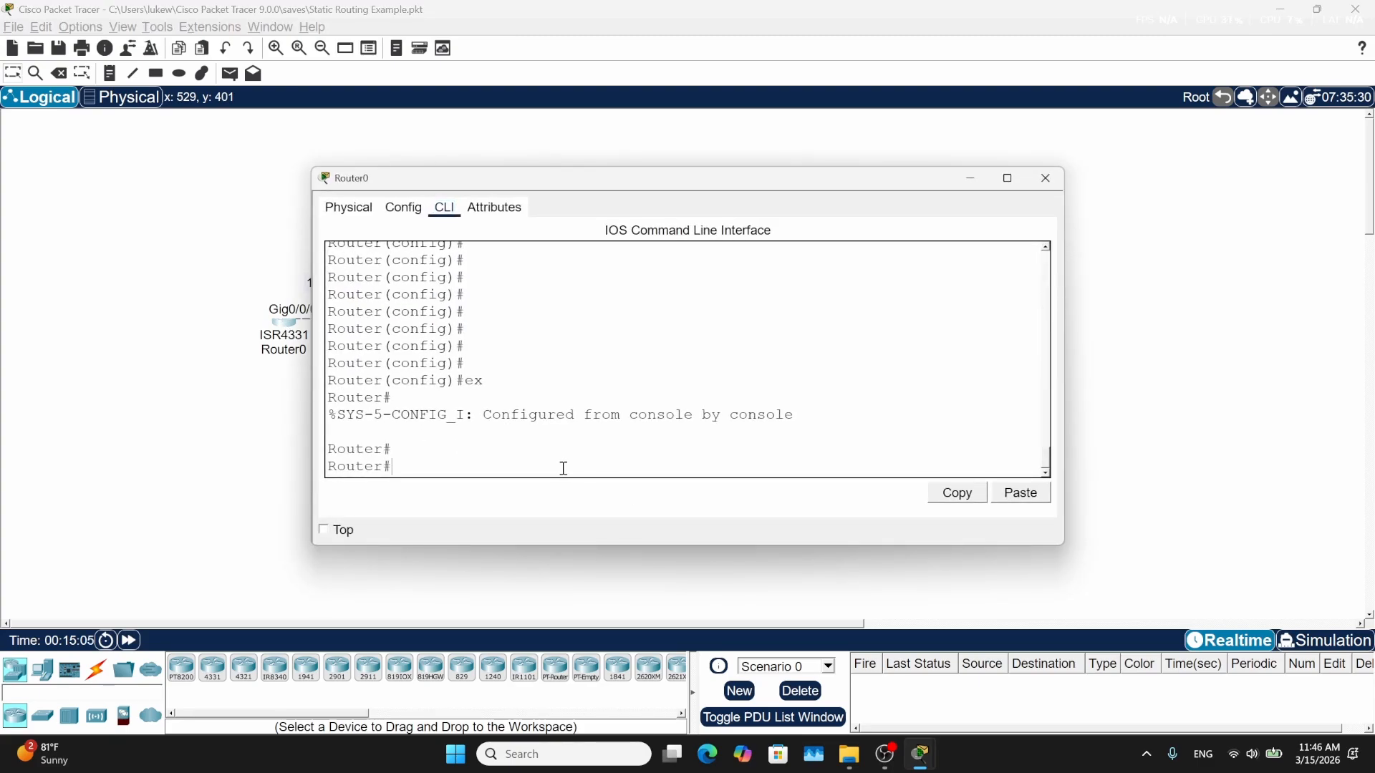
text(show ip route)
key(Return)
drag(558, 179, 720, 170)
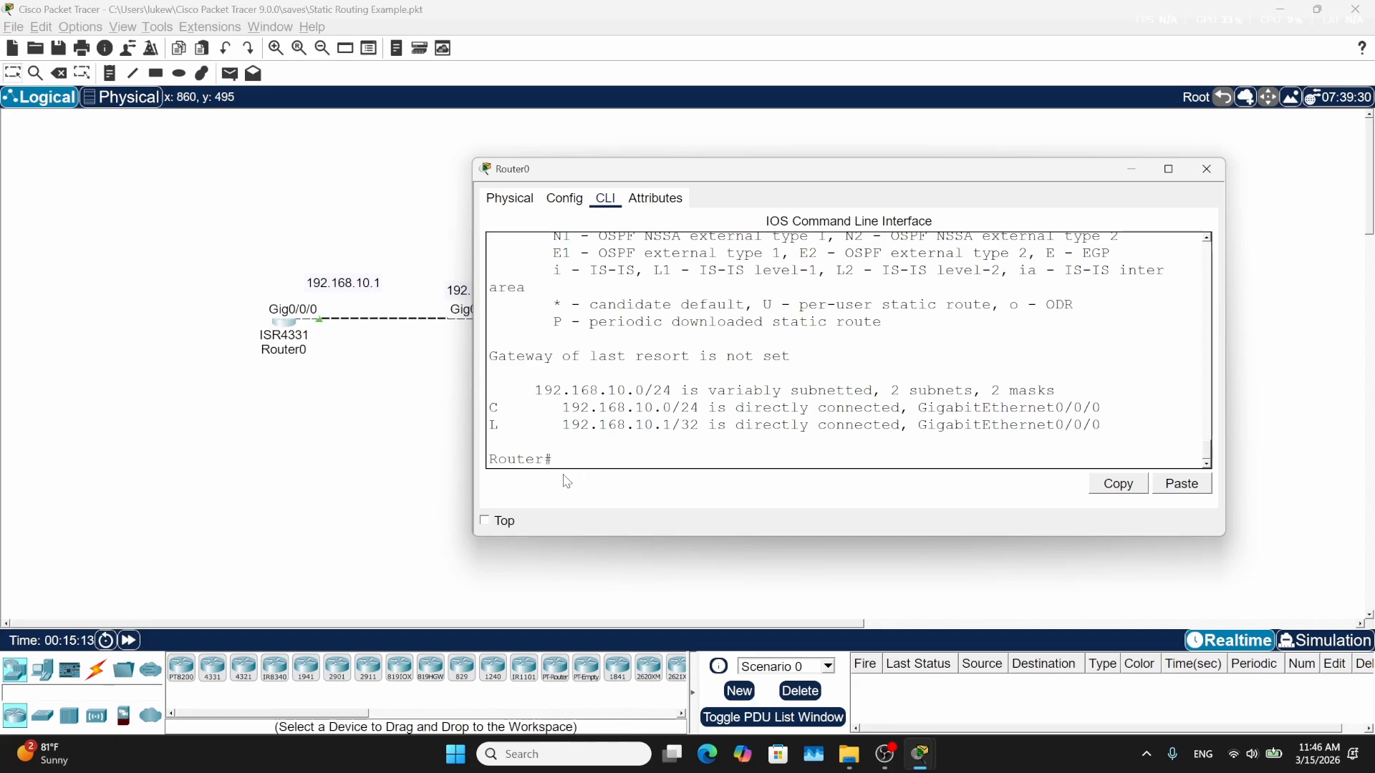
drag(500, 425, 490, 425)
drag(507, 406, 491, 409)
drag(576, 172, 685, 195)
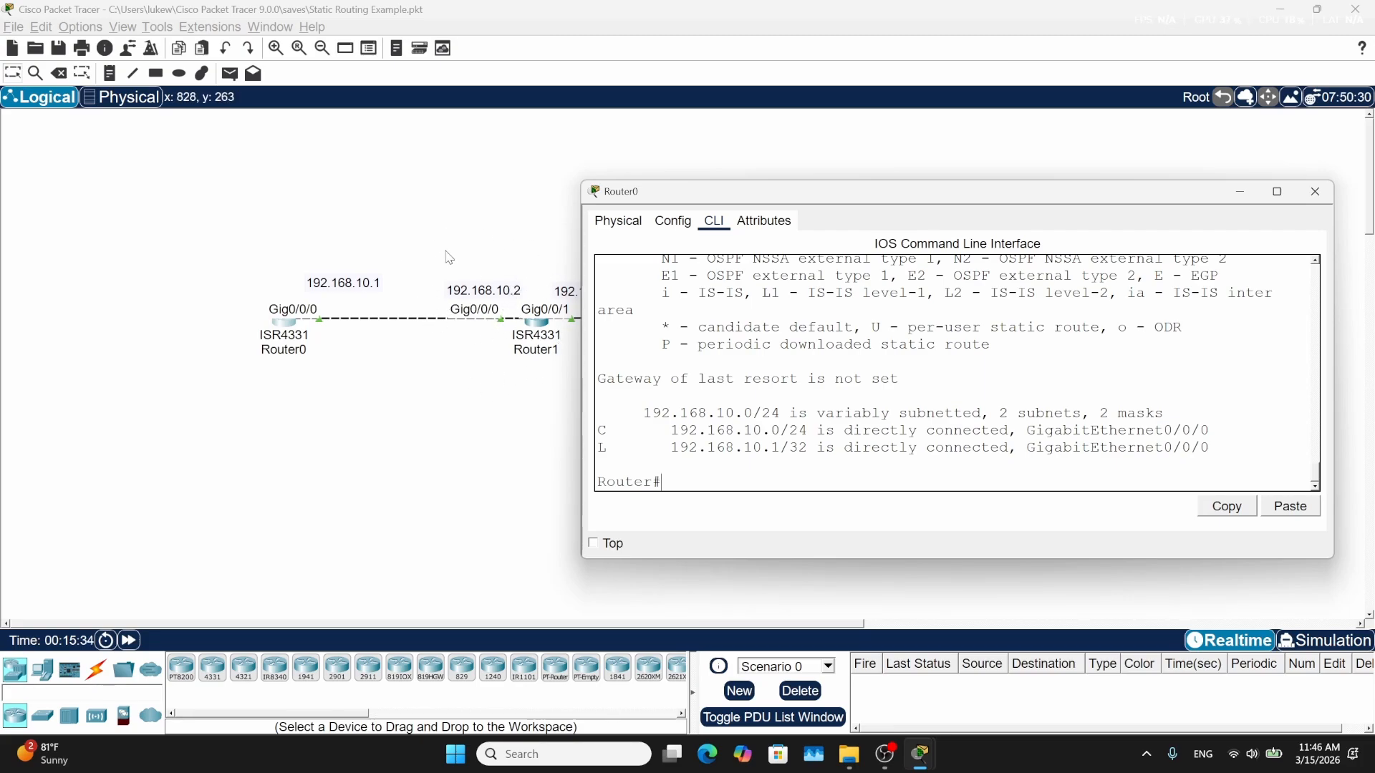
drag(1166, 199, 959, 329)
click(1112, 321)
Enter privileged mode on Router1, display its routing table with sh ip route, and close the window after comparing it with the topology
click(535, 329)
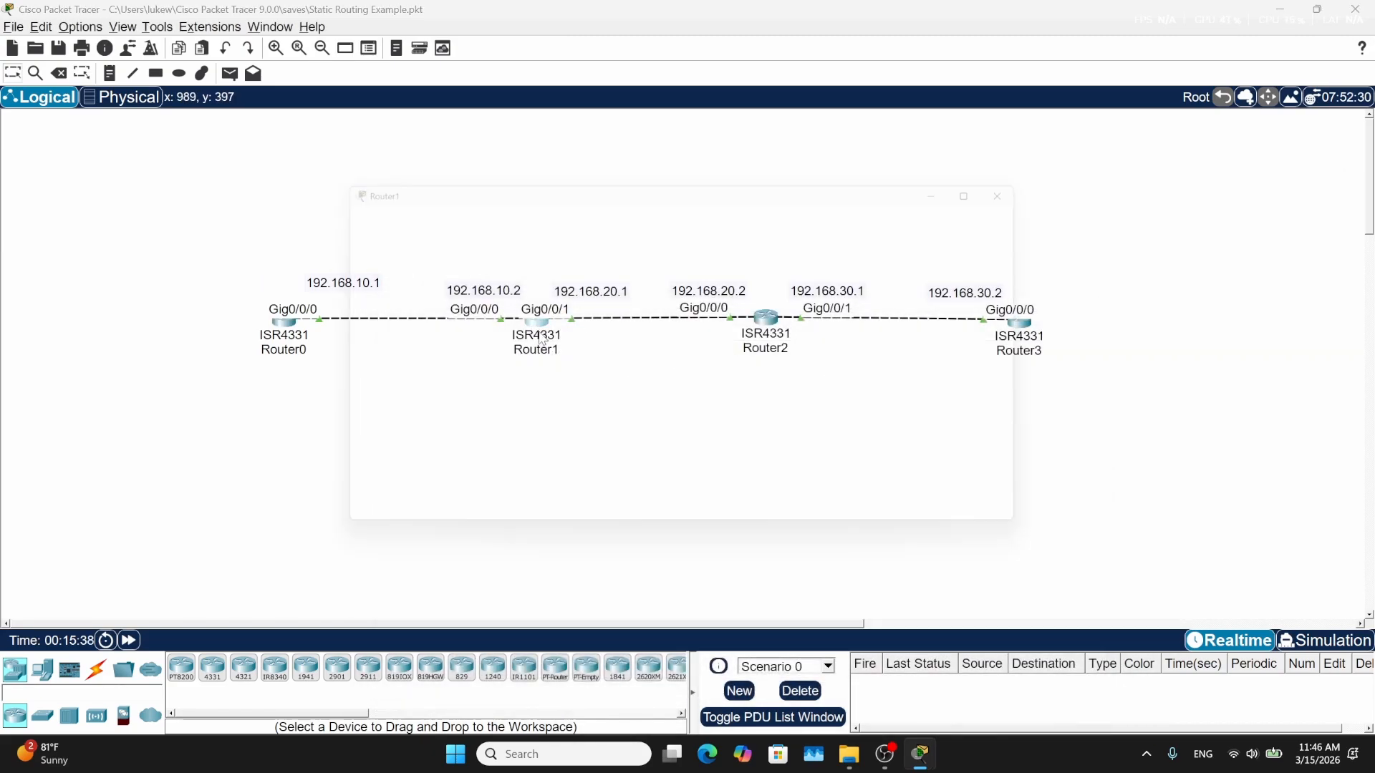
key(Return)
text(en)
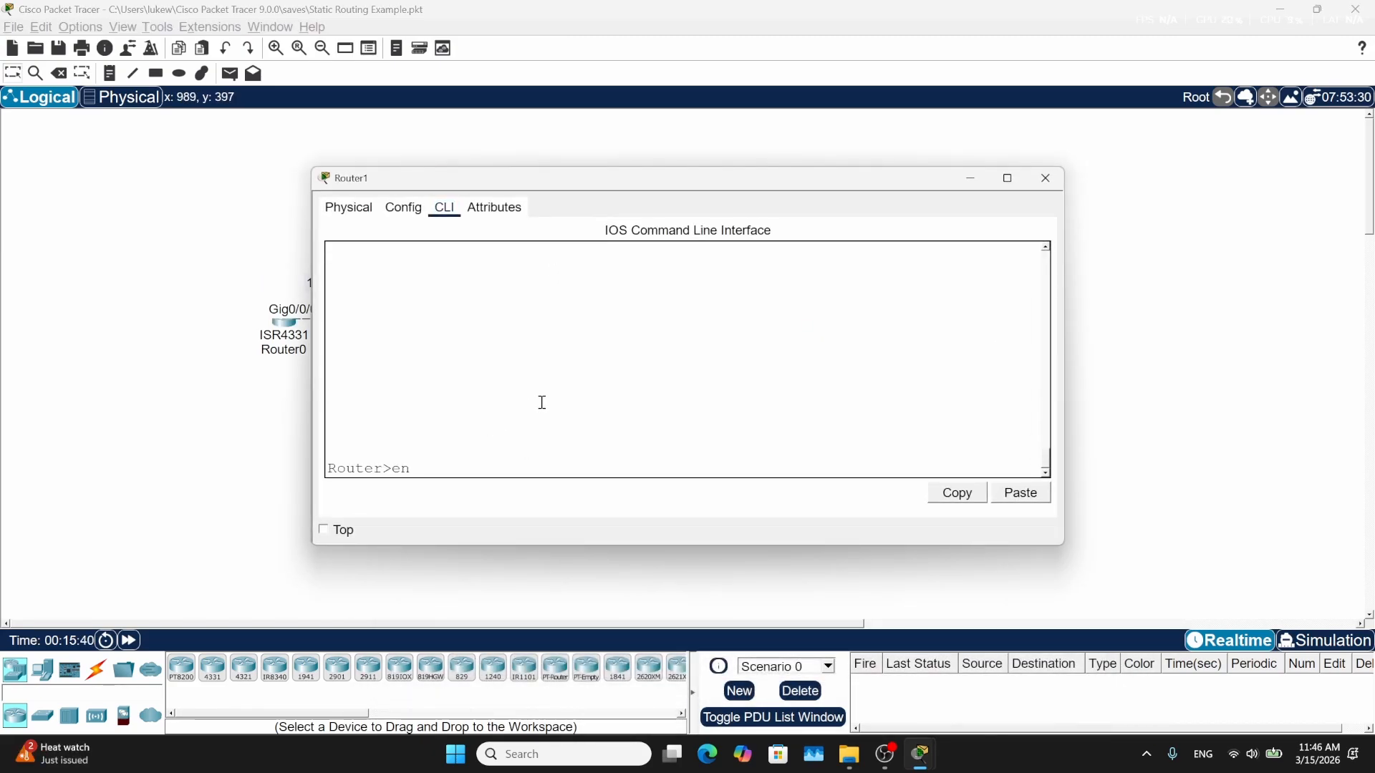
key(Return)
text(sh ip route)
key(Return)
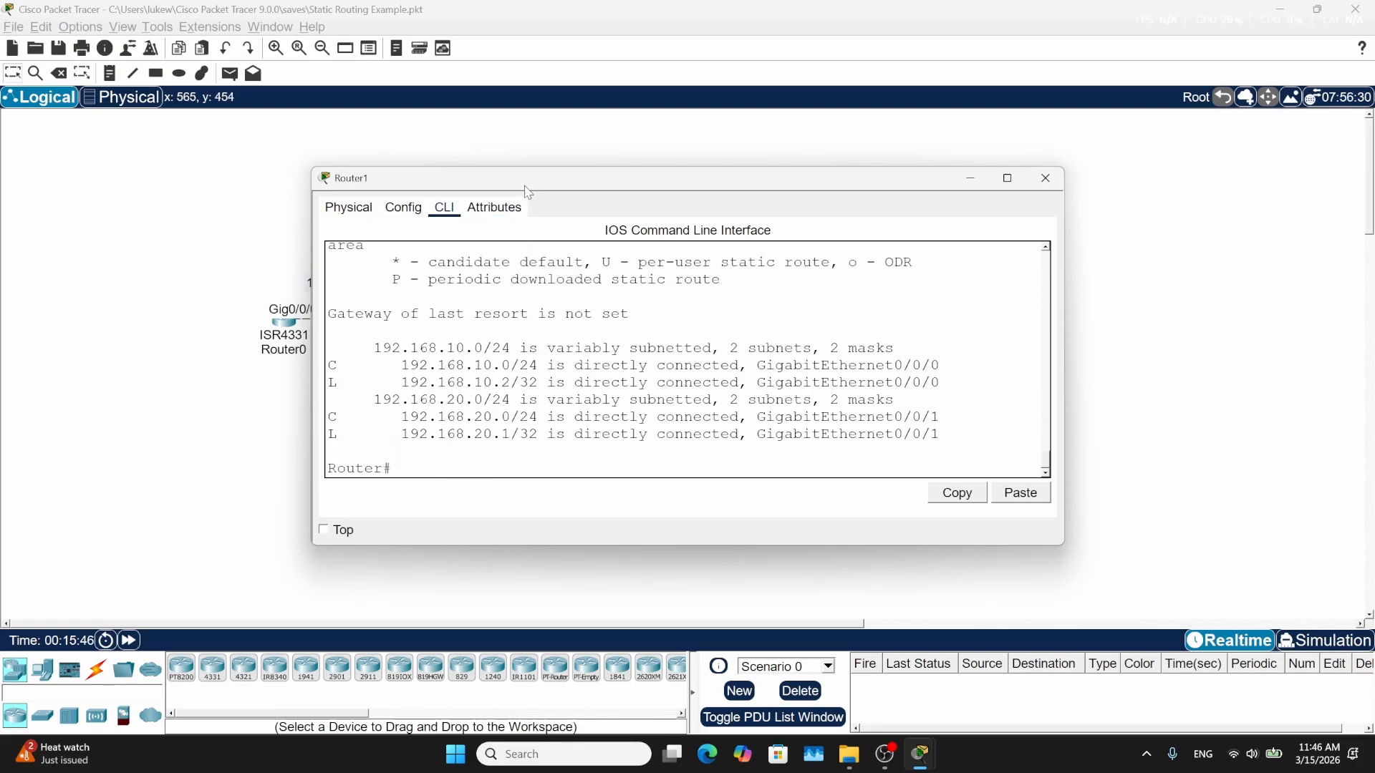
drag(516, 184, 557, 371)
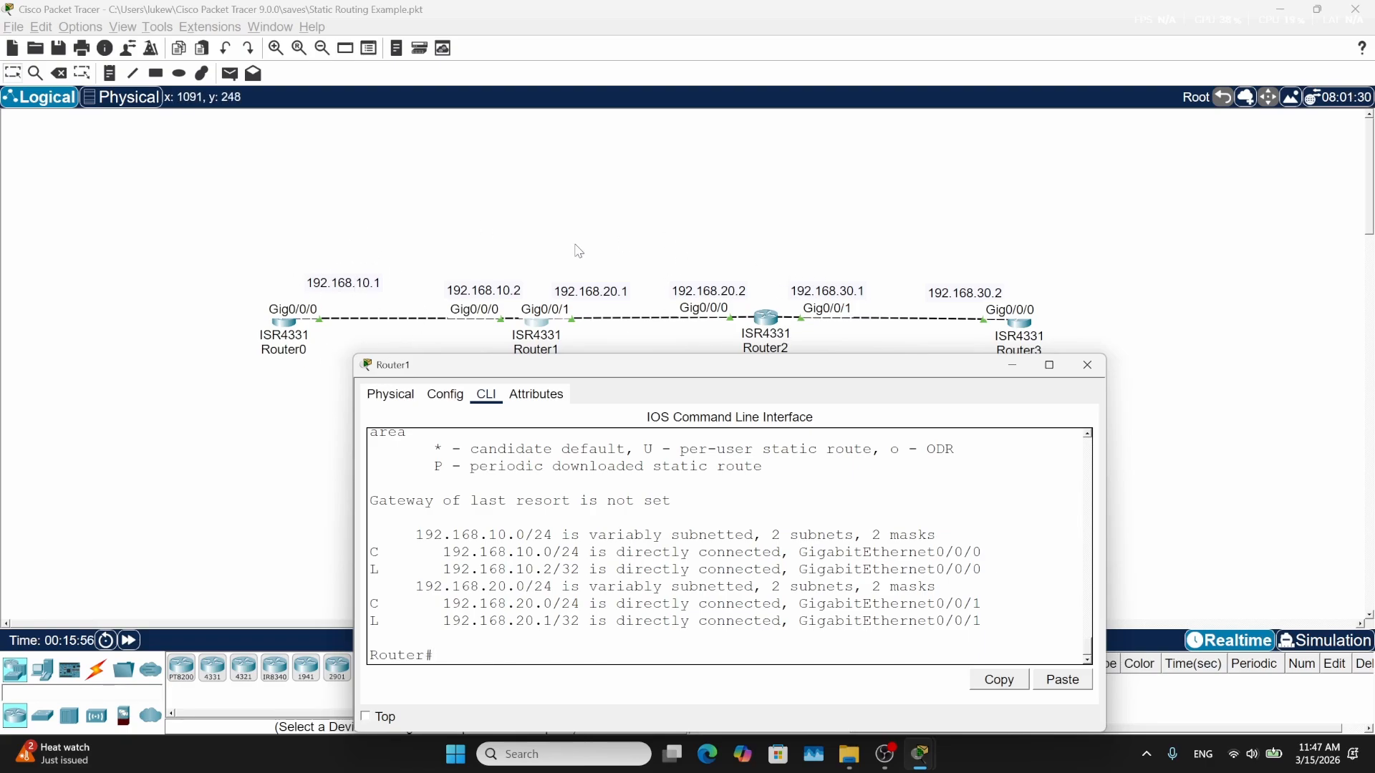
drag(637, 368, 584, 313)
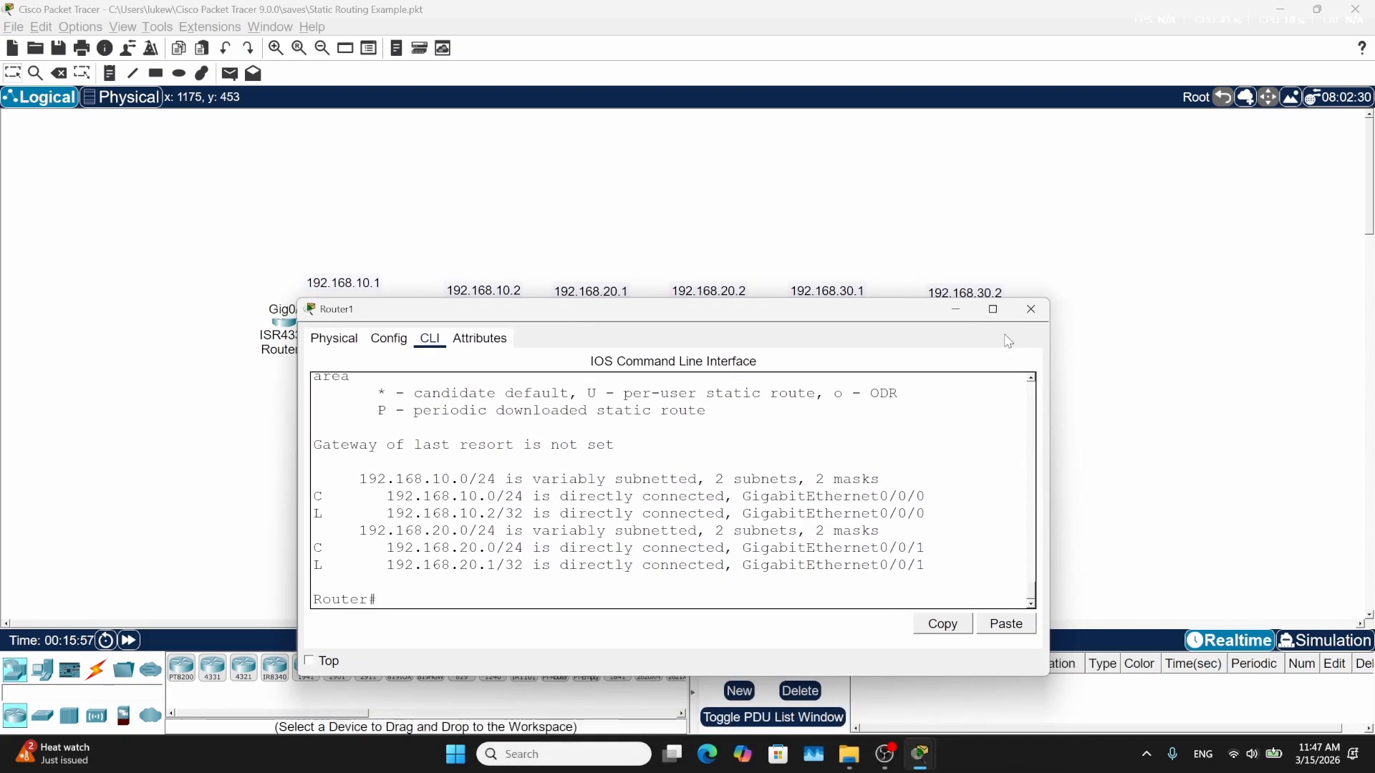
click(1032, 309)
Ping Router1's address 192.168.10.2 from Router0's command line
click(283, 324)
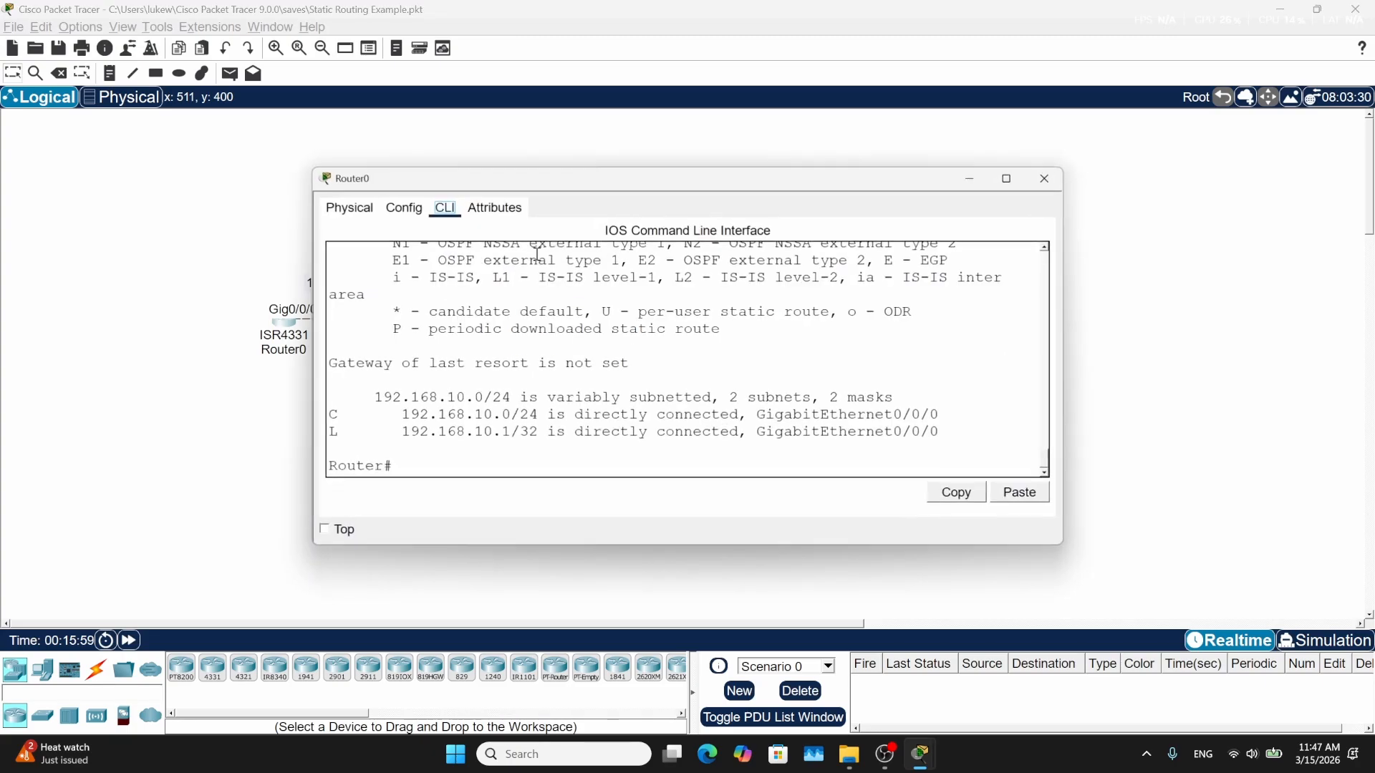
drag(508, 183, 583, 350)
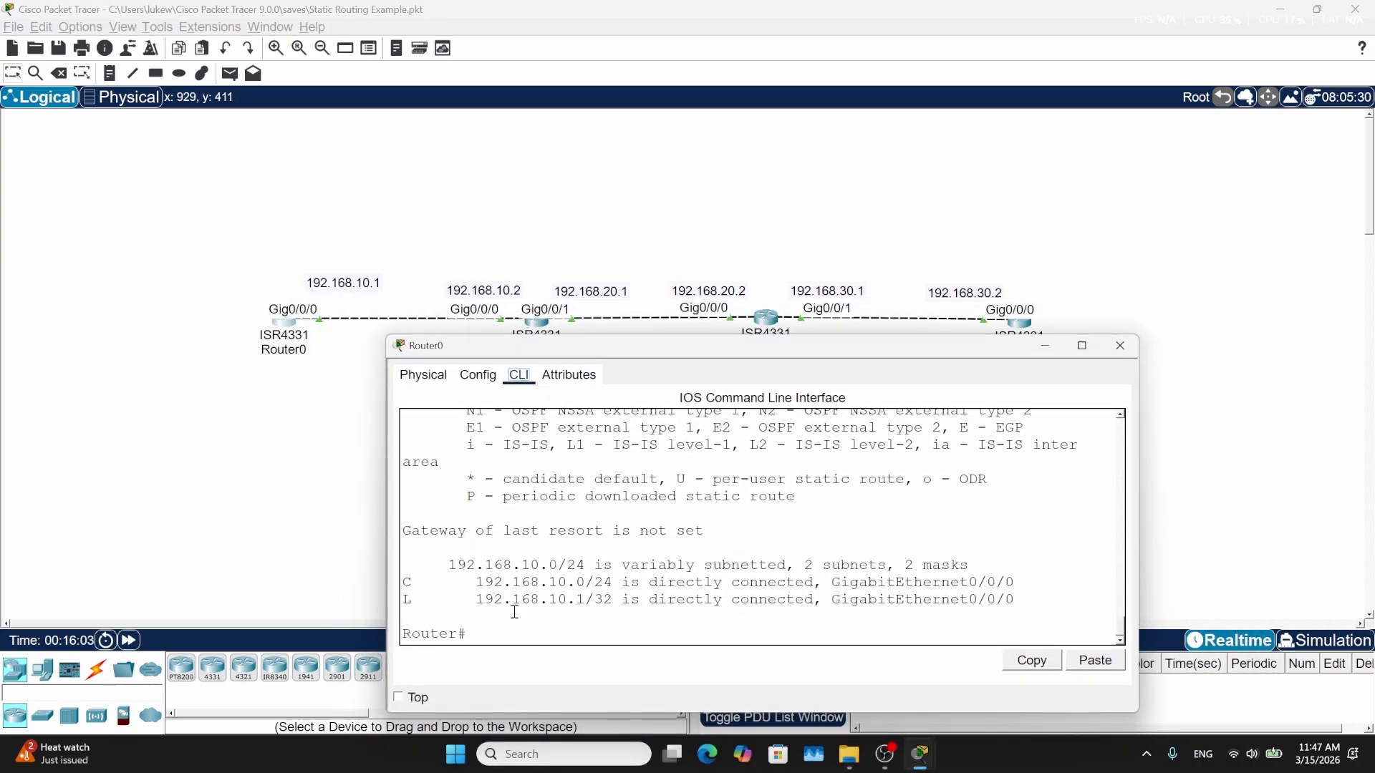
click(554, 631)
text(ping 192.168.10.2)
key(Return)
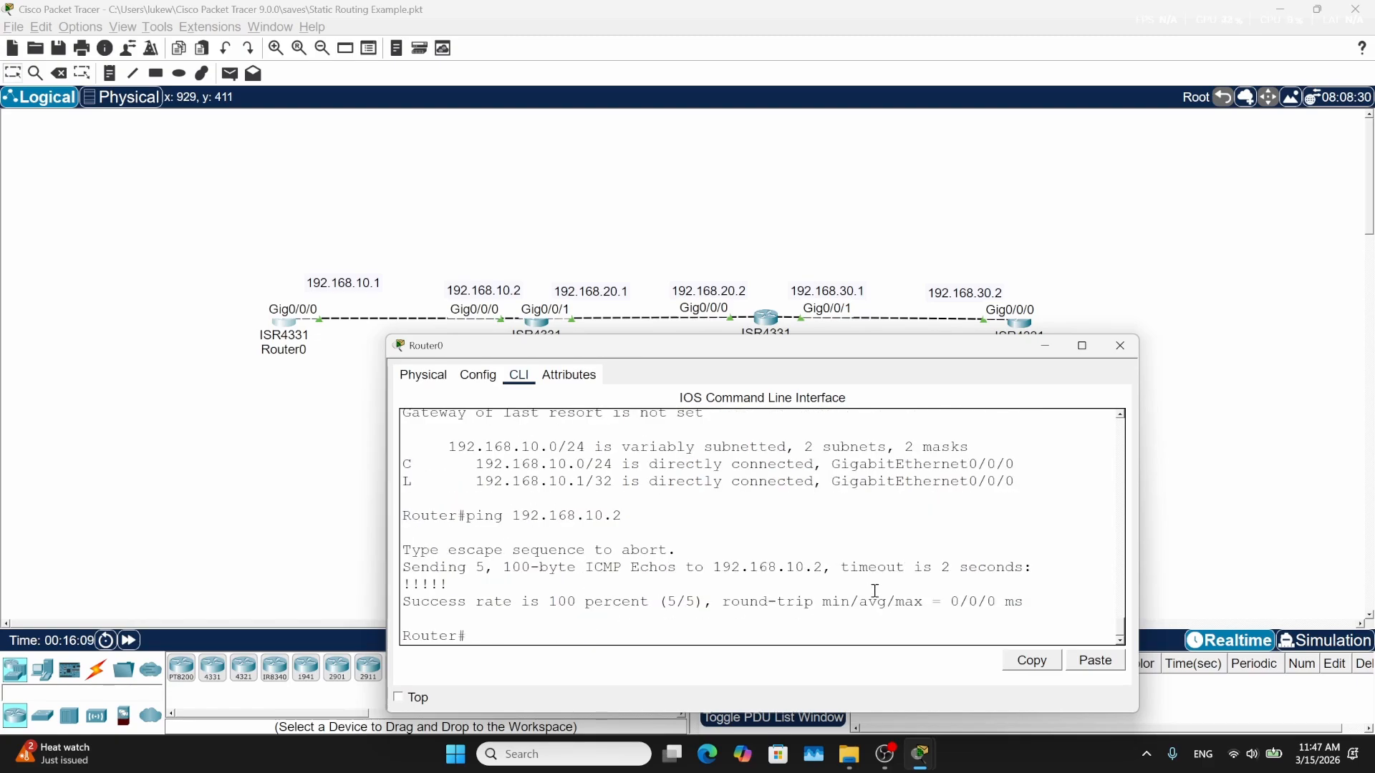
In Router0's global configuration mode, add a static route to 192.168.30.0 with mask 255.255.255.0 via next hop 192.168.10.2
drag(779, 352, 736, 386)
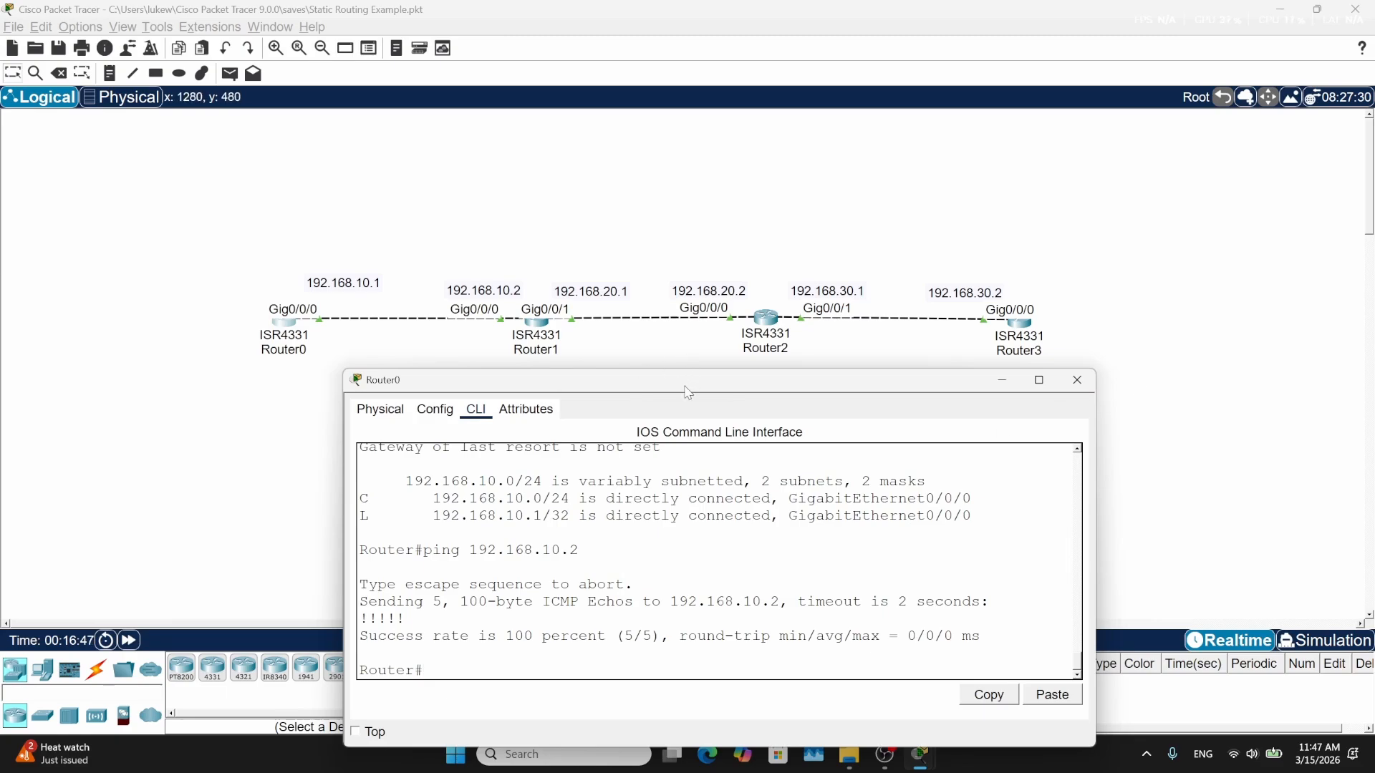
mouse_move(681, 381)
mouse_down()
mouse_move(683, 348)
mouse_move(681, 374)
mouse_up()
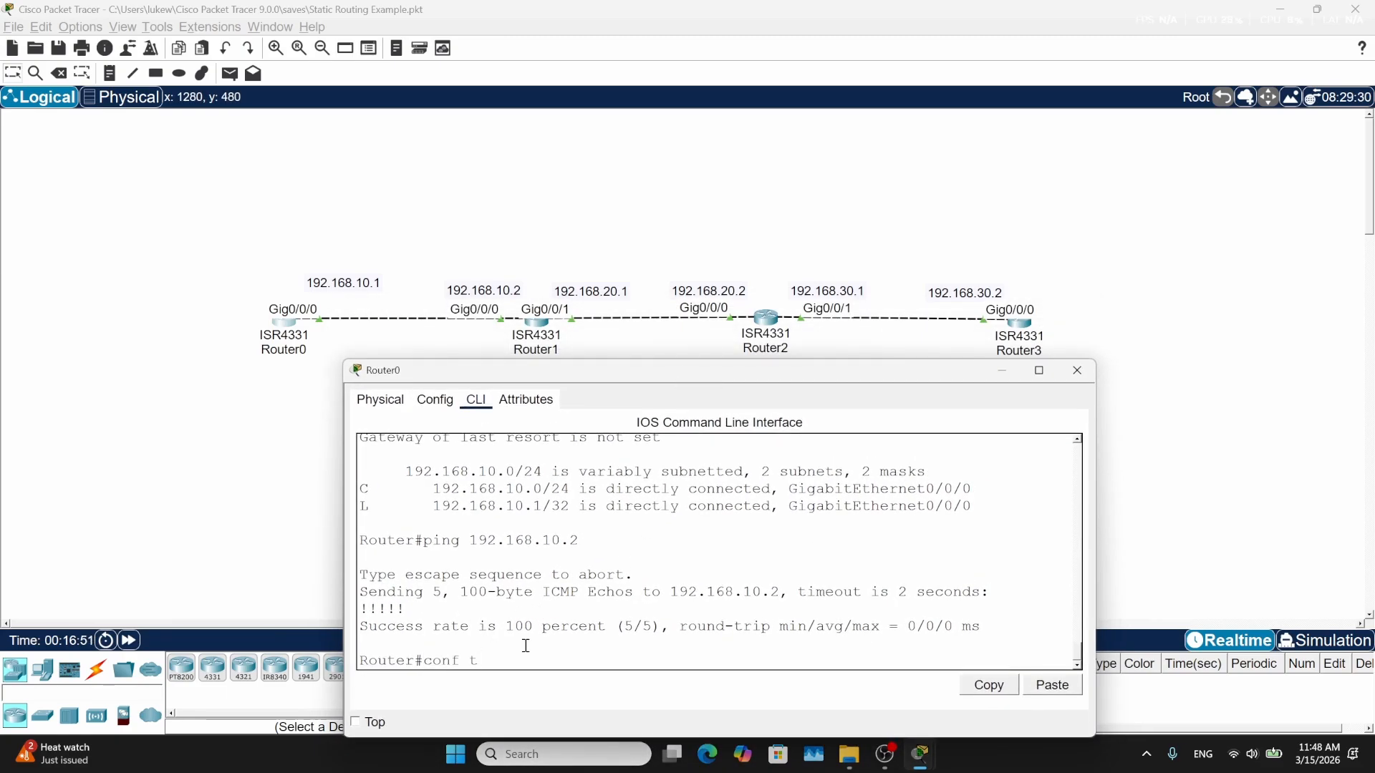
key(Return)
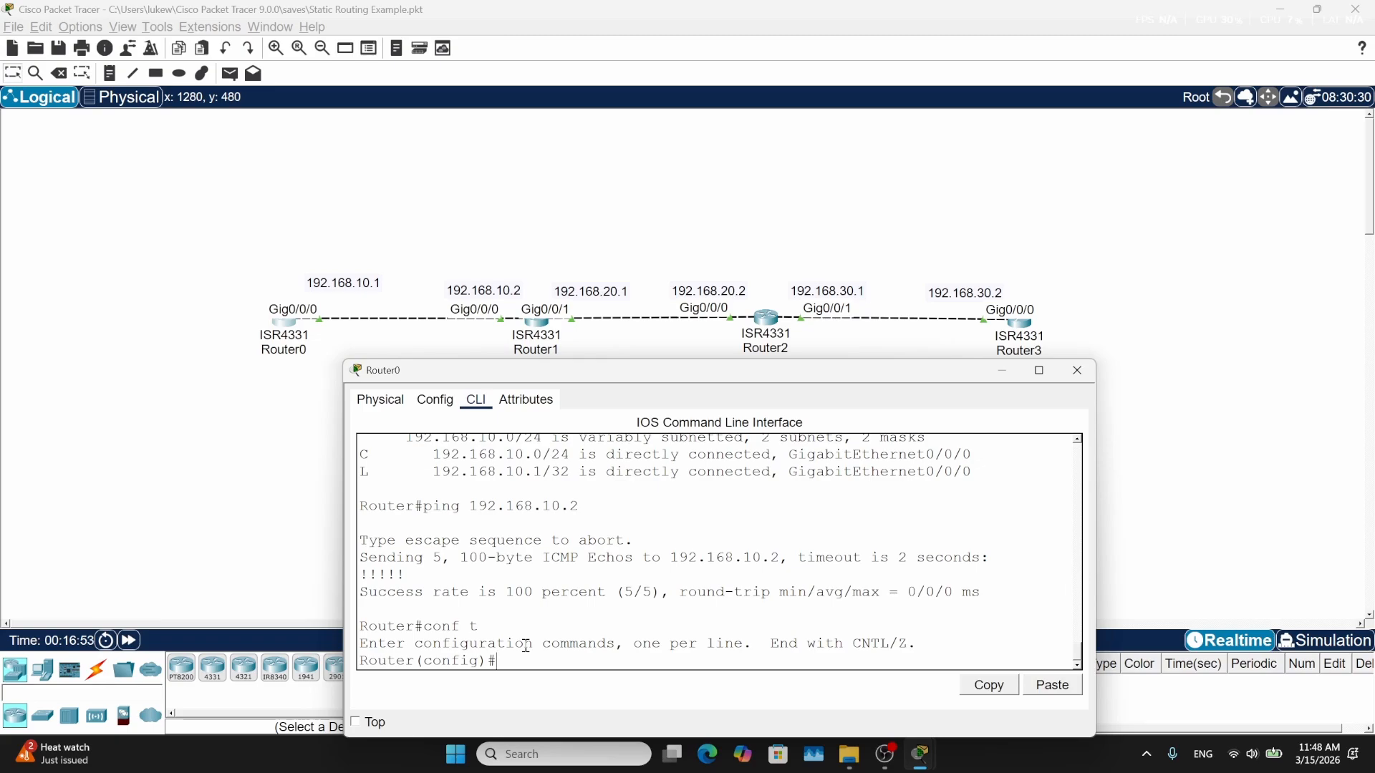
text(ip route 192.)
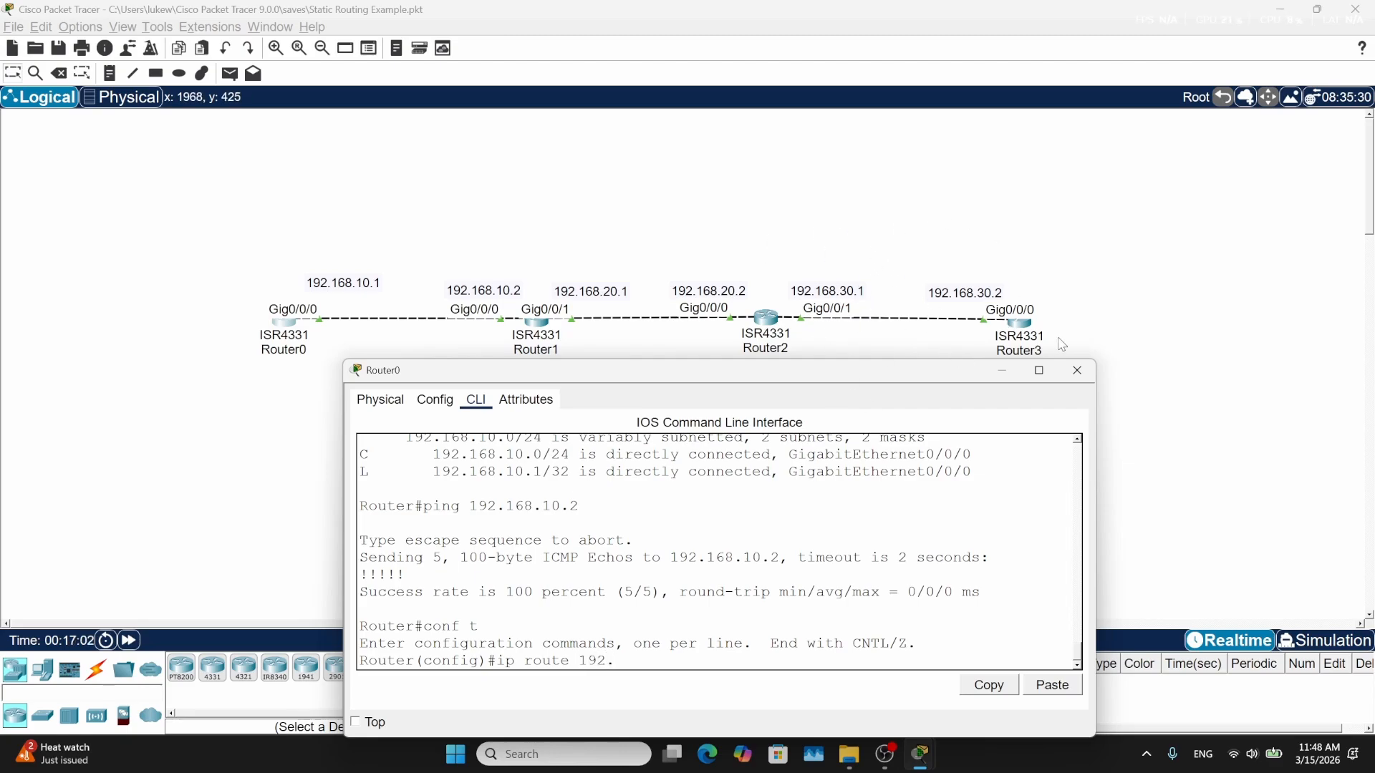
text(168.30.0 255.255.255.0)
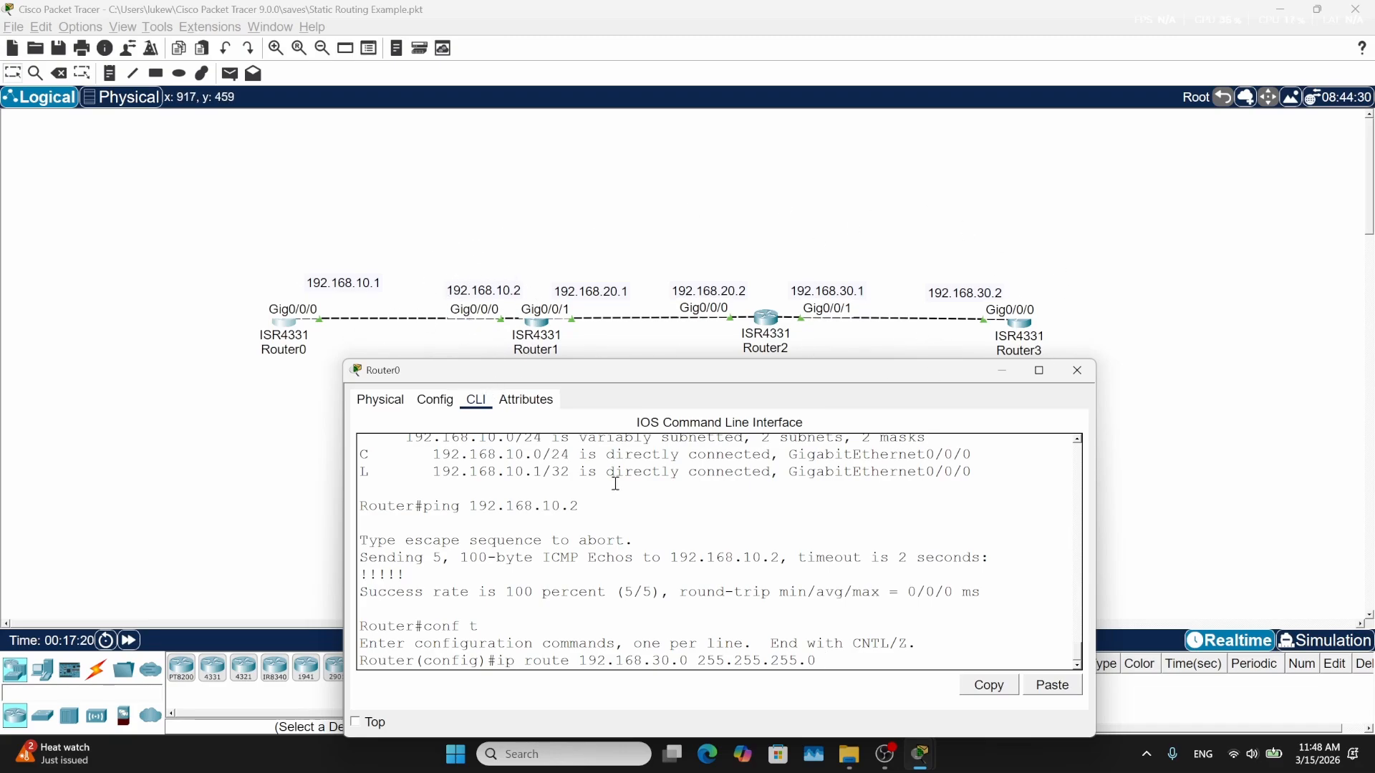
text(192.168.10.2)
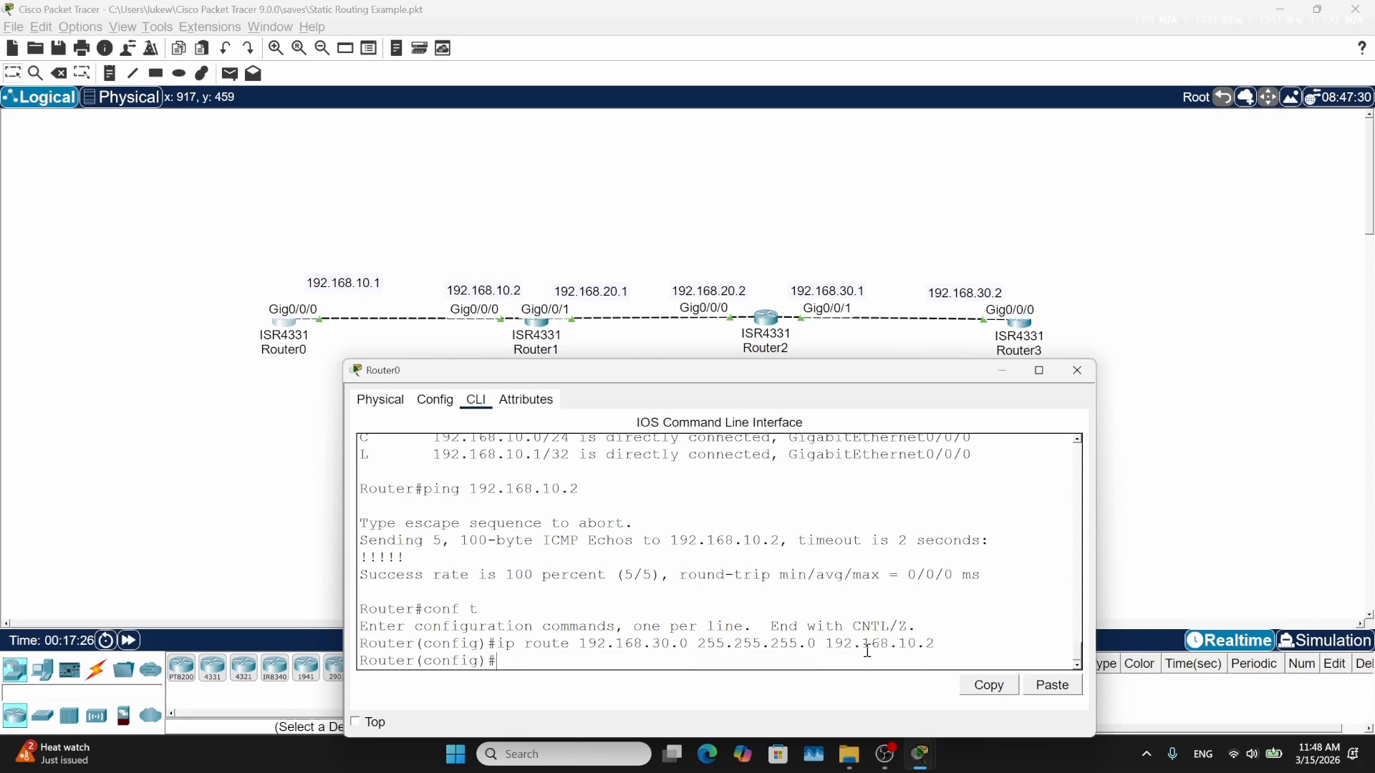
Run do show ip route on Router0, examine the static route entry, and close the router's window
text(o show ip route)
key(Return)
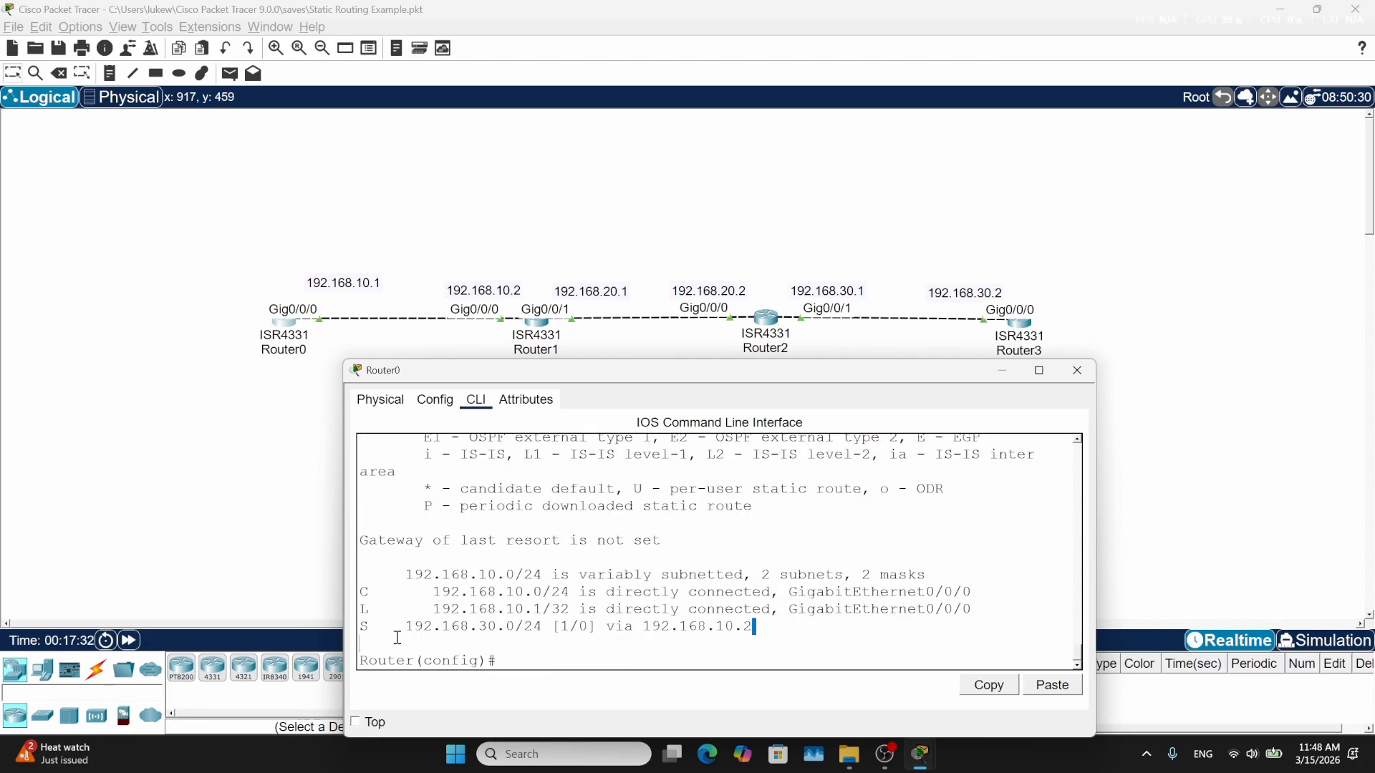
drag(397, 638, 359, 628)
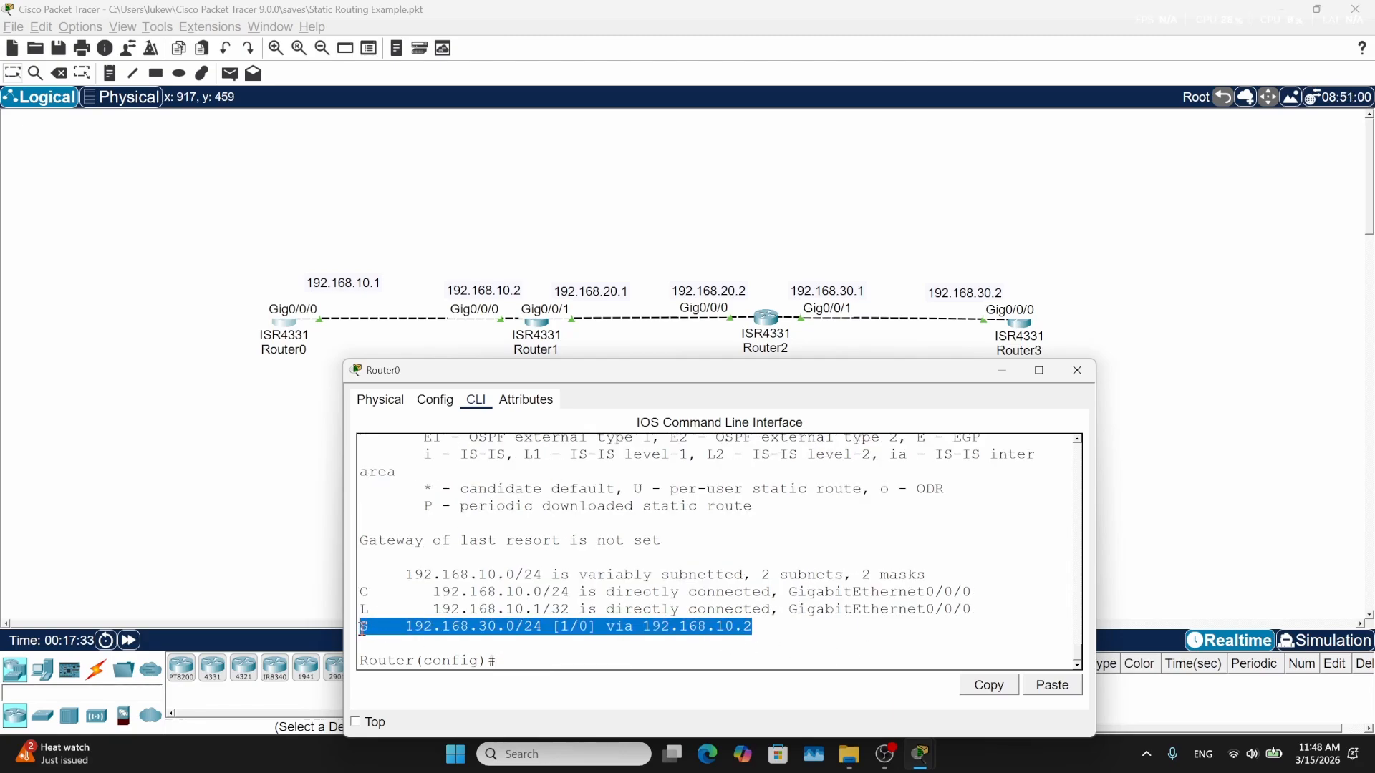
click(791, 642)
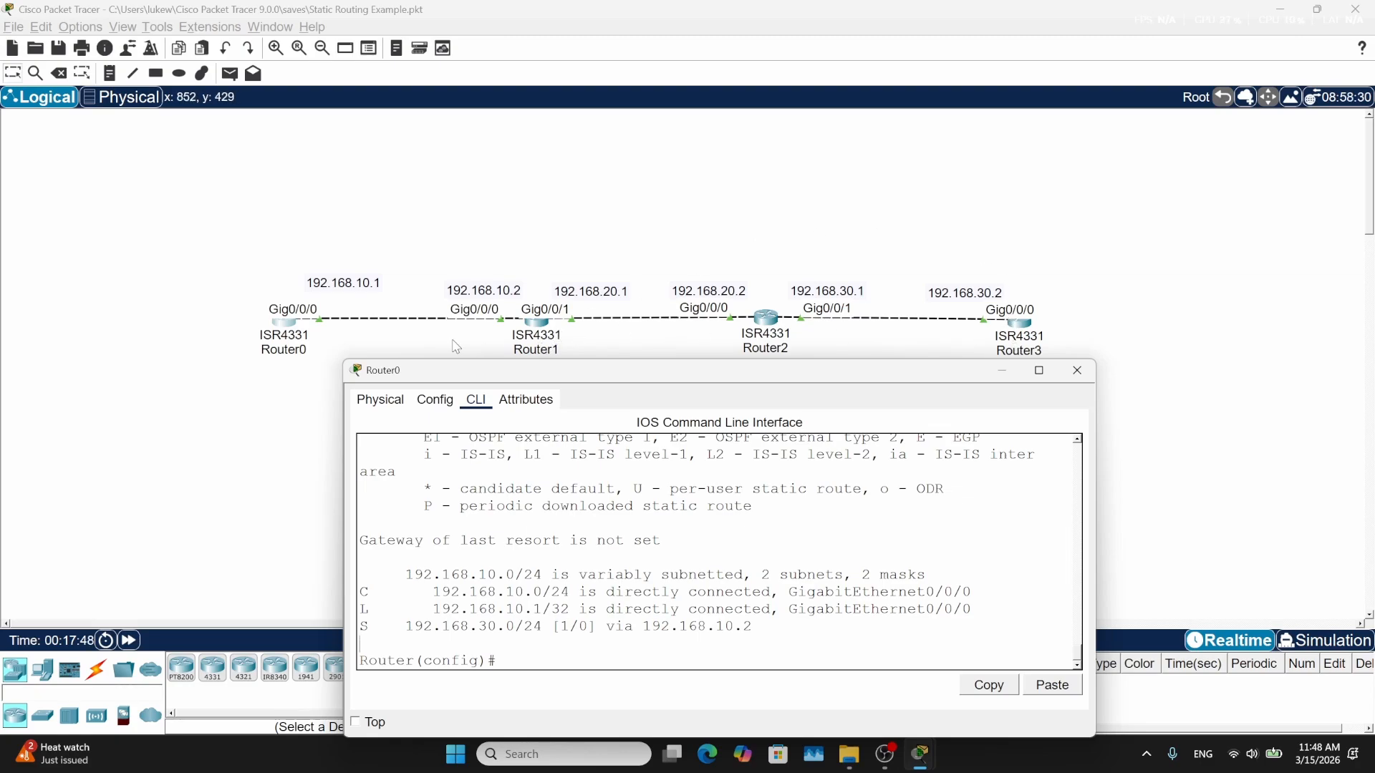
click(1076, 374)
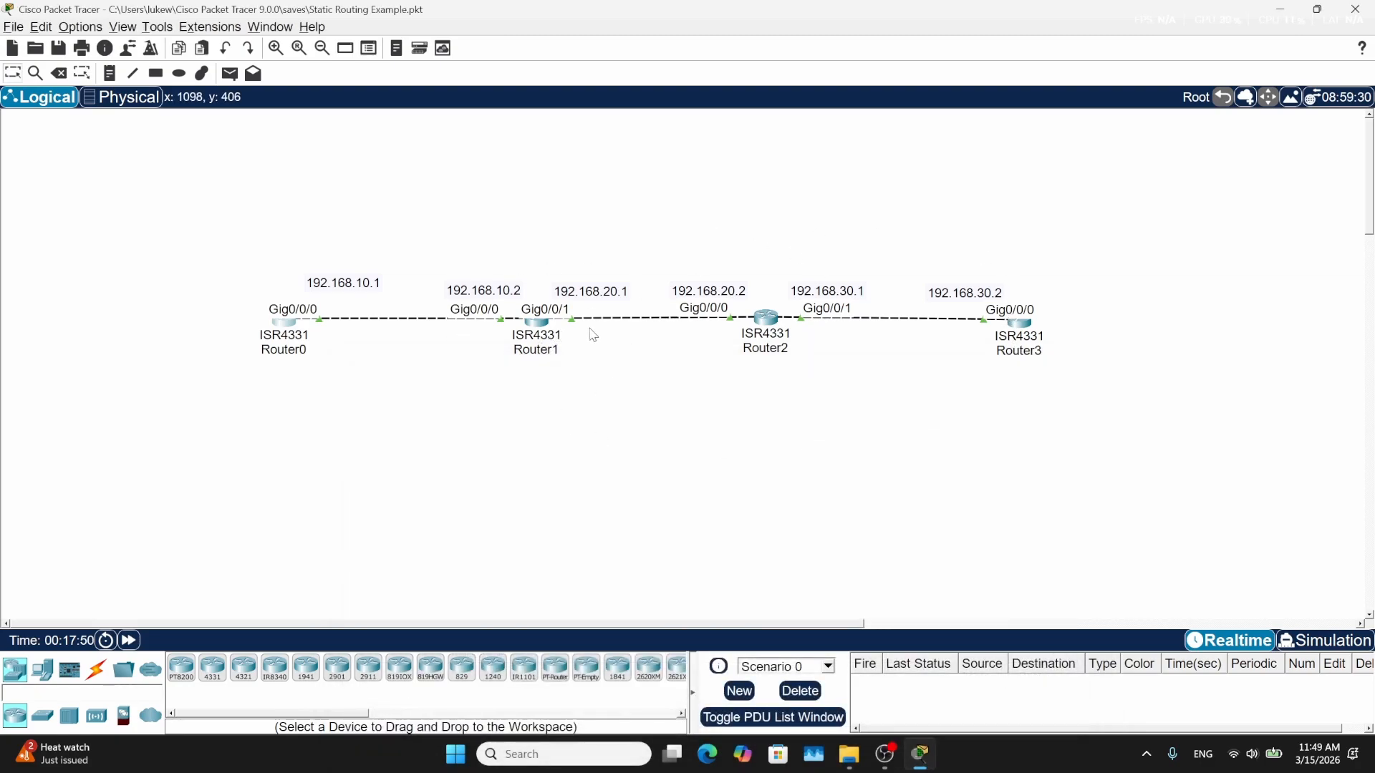
In Router1's global configuration mode, add a static route to 192.168.30.0 with mask 255.255.255.0 via 192.168.20.2, and close its window
click(538, 326)
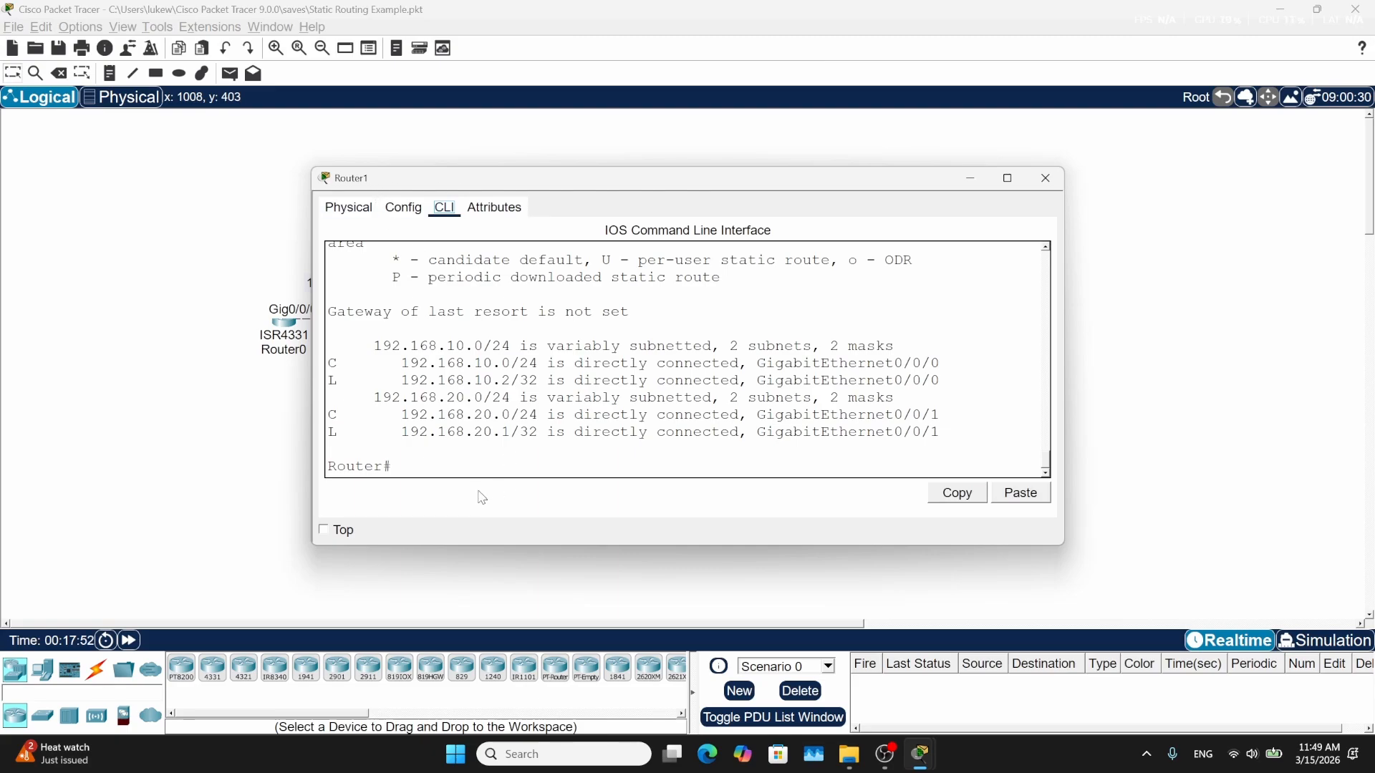
drag(575, 179, 618, 372)
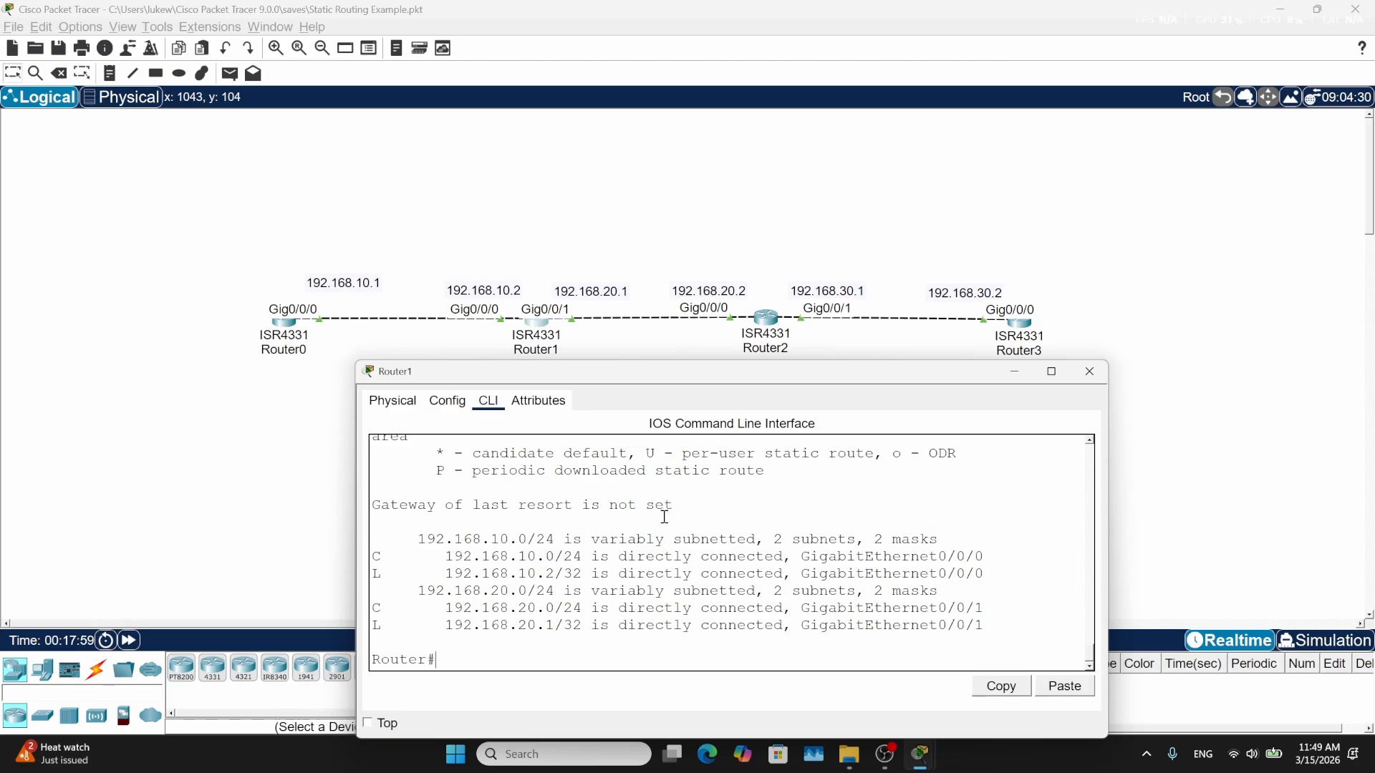
text(conf t)
key(Return)
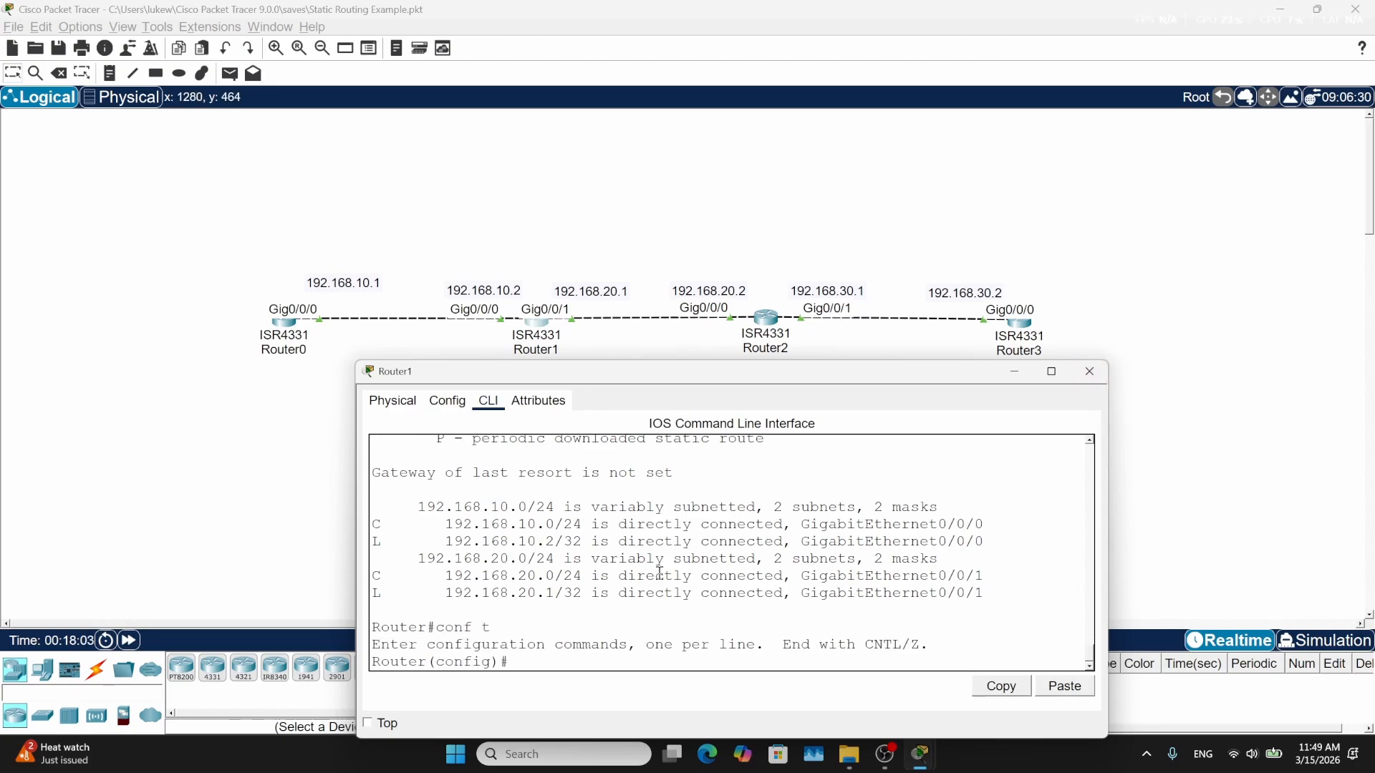
text(ip route 192.168.30.0 255.255.255.)
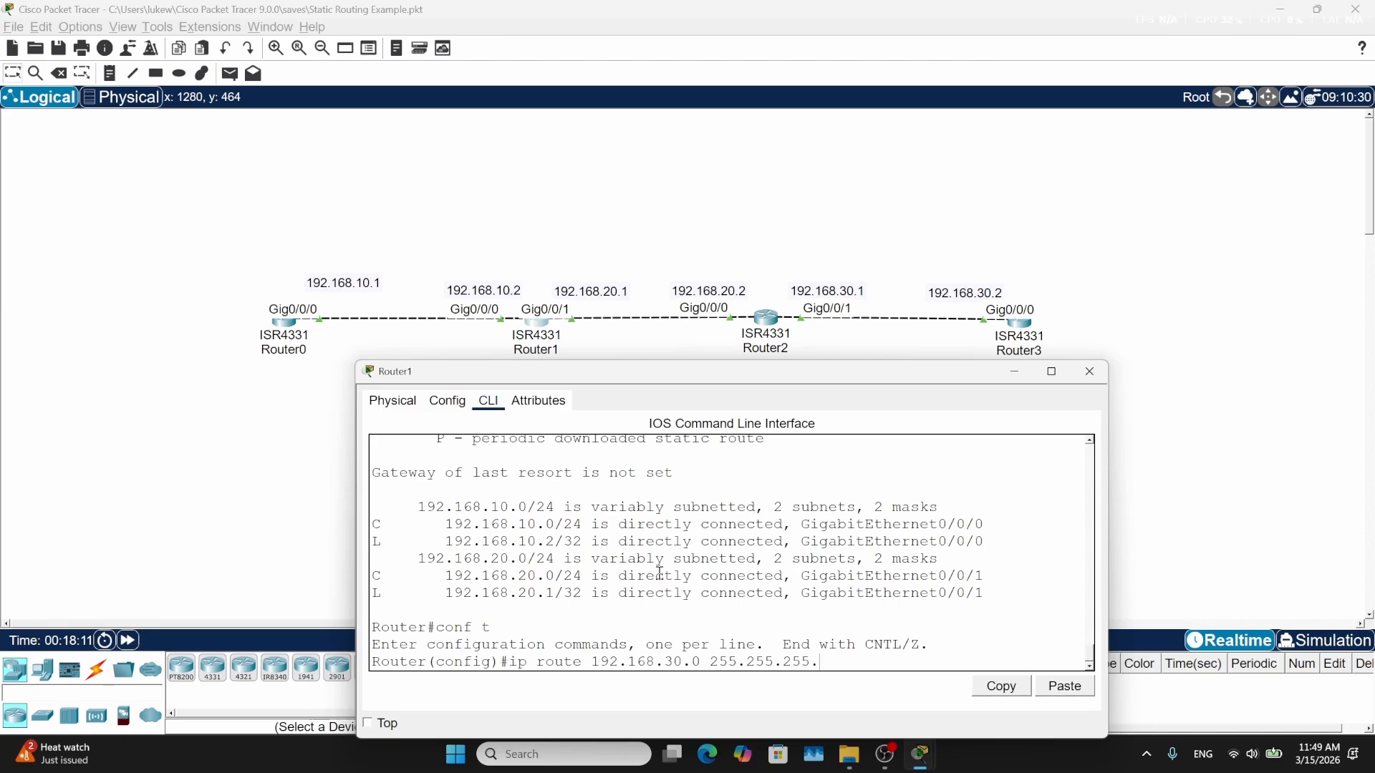
text(0)
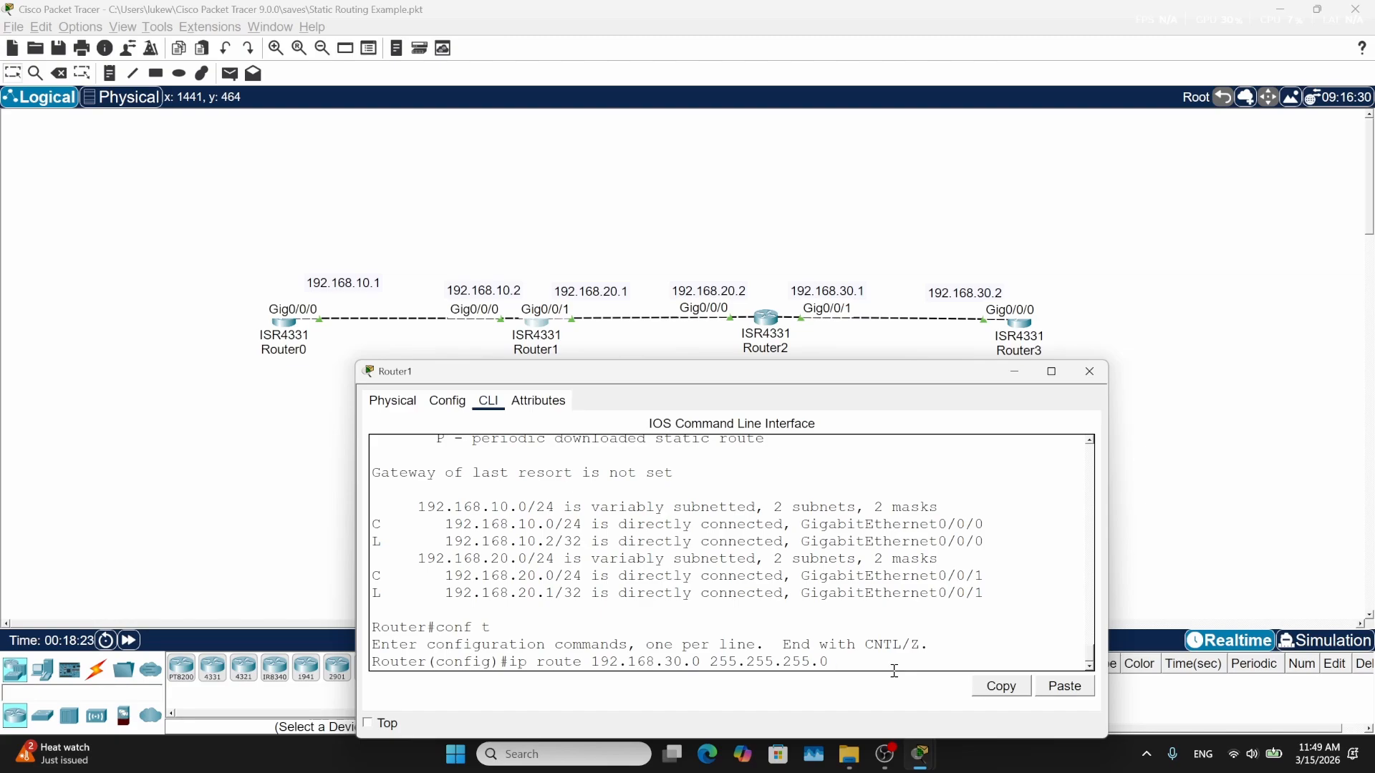
text(.168.20.2)
key(Return)
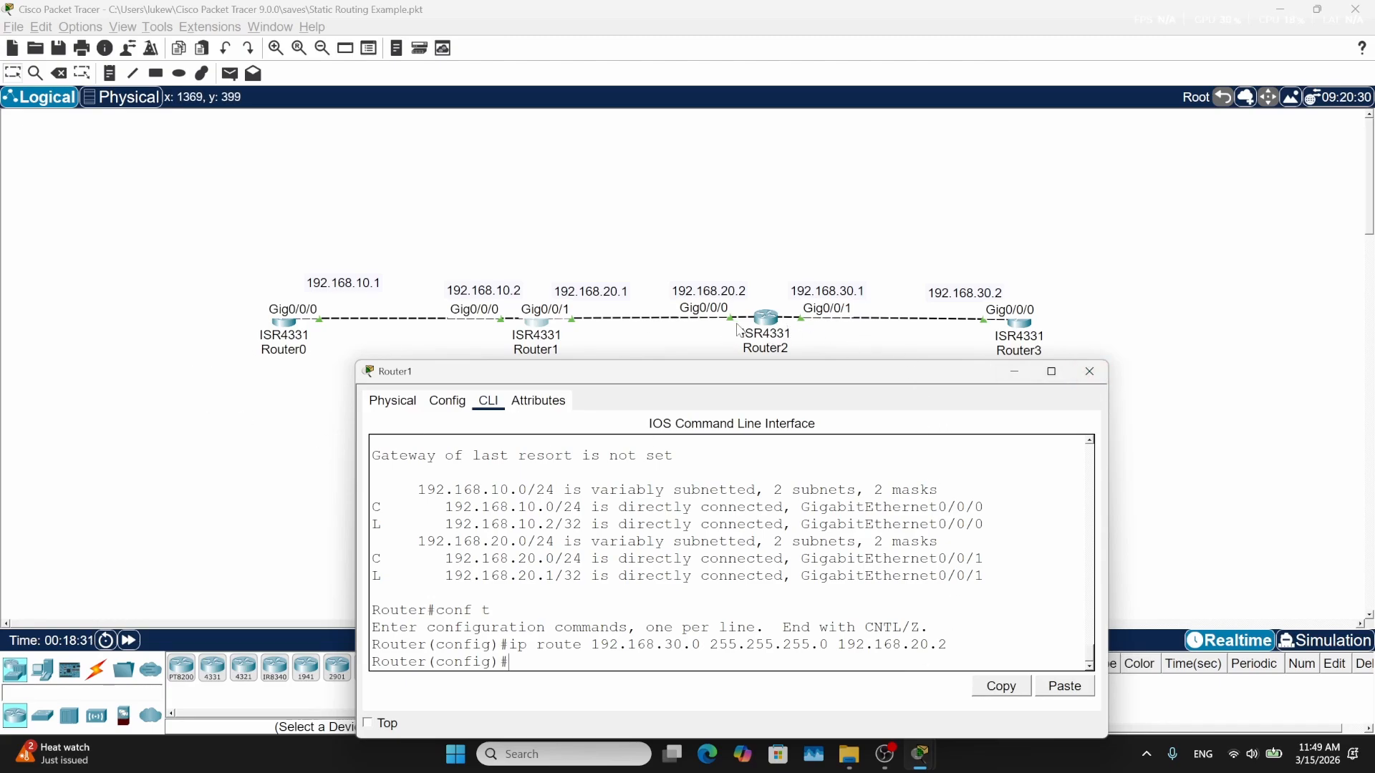
click(1103, 371)
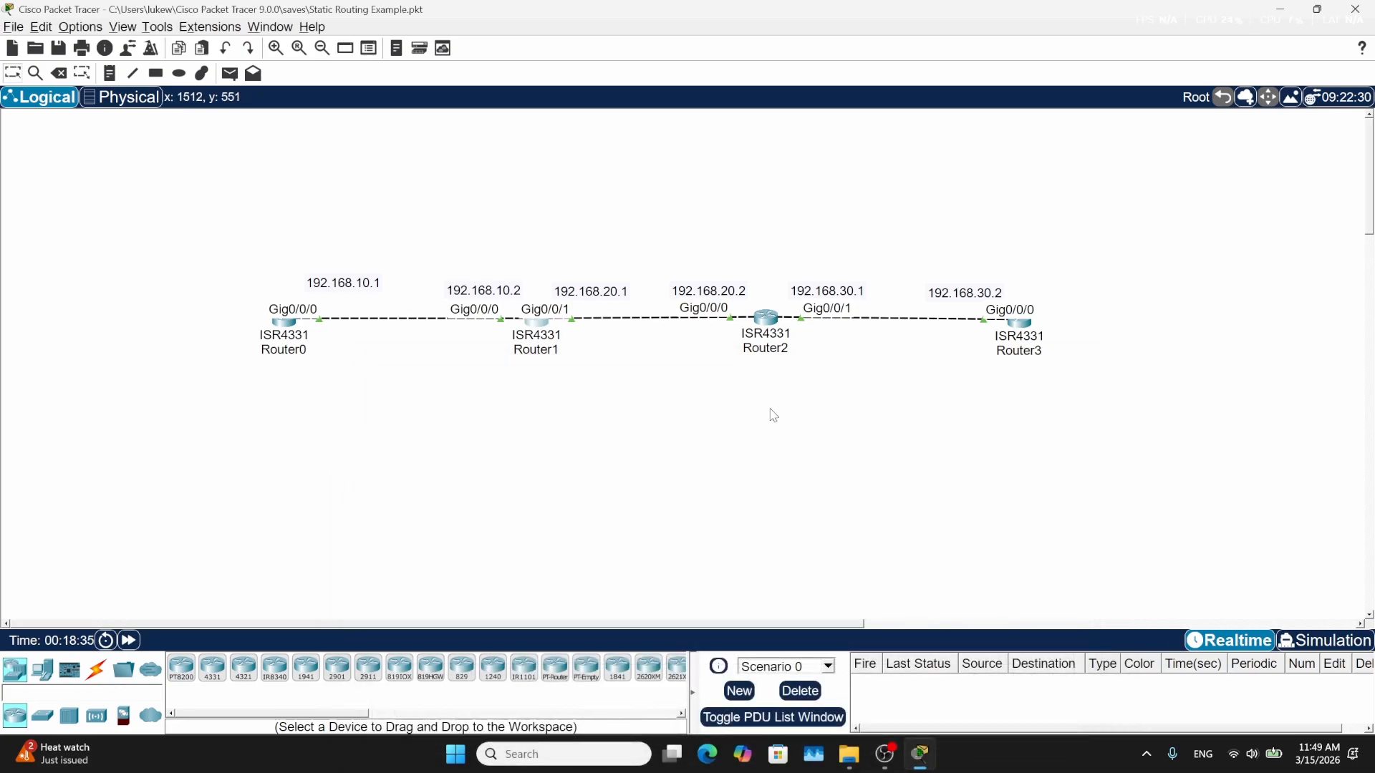
Exit configuration mode on Router0, ping Router3's address 192.168.30.2, and close the router's window
click(286, 326)
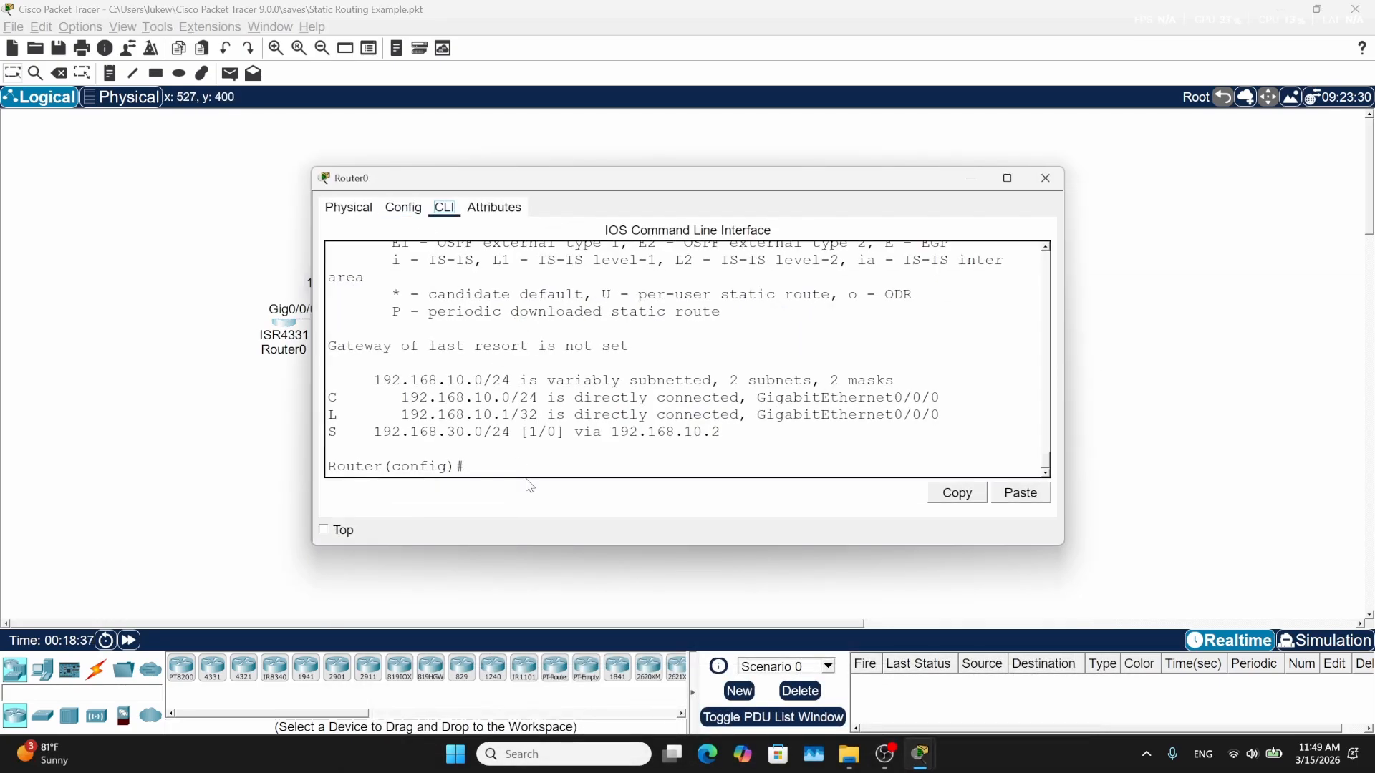
text(ex)
key(Return)
key(Return)
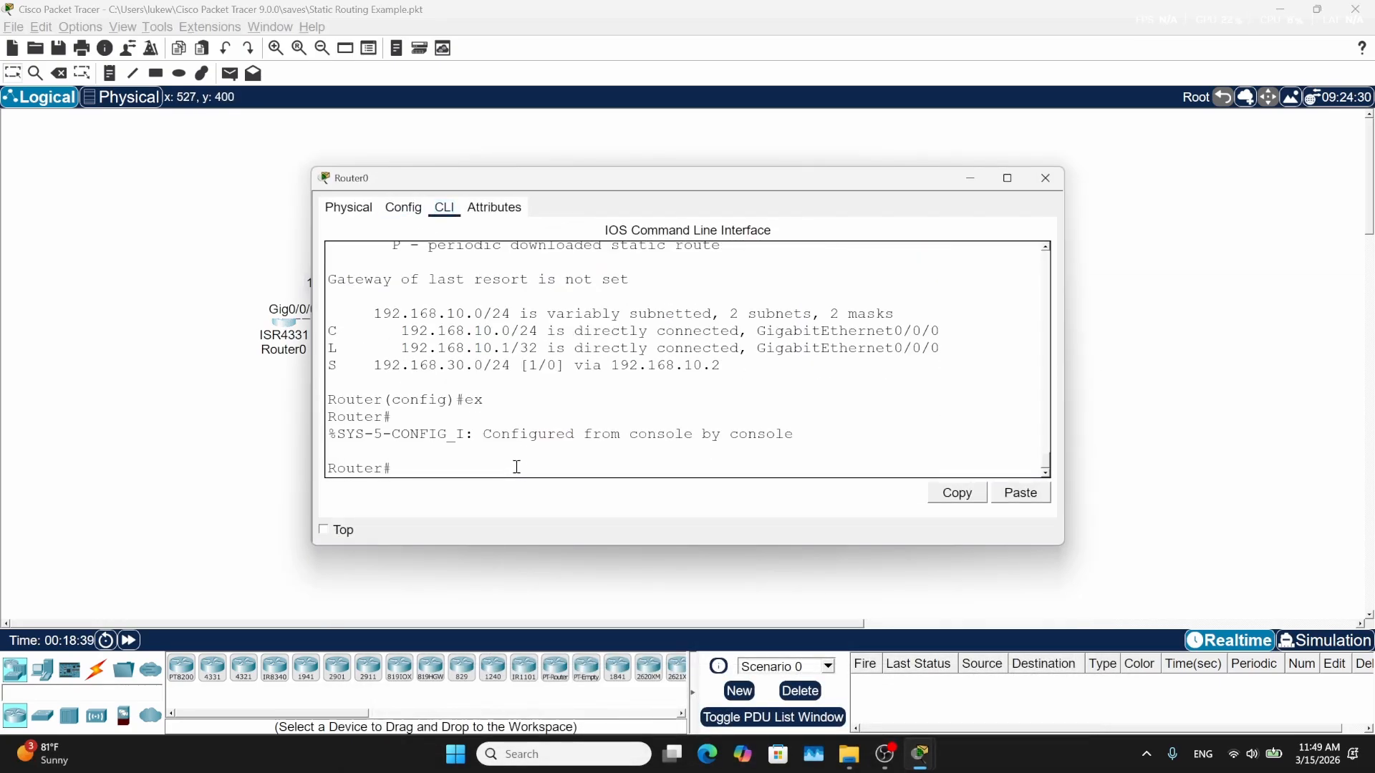
drag(552, 180, 639, 331)
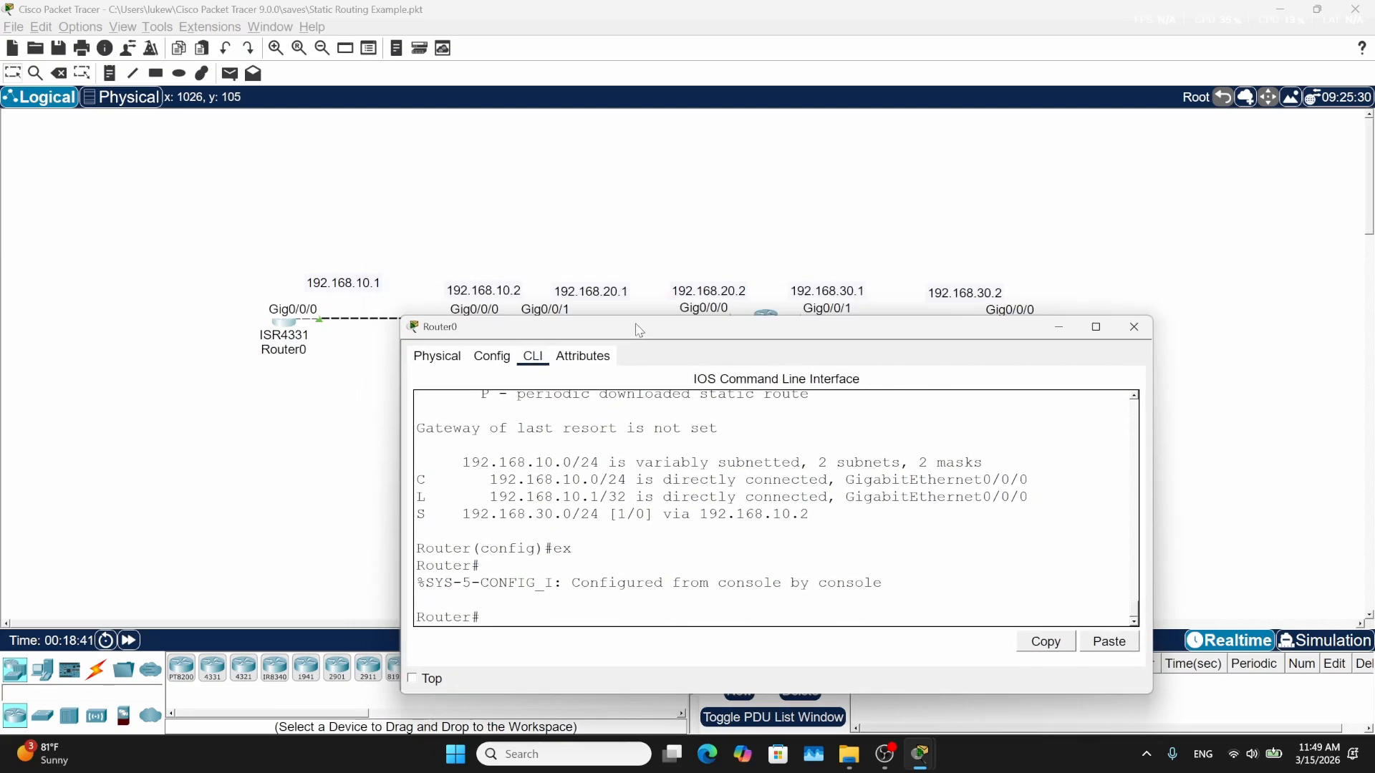
text(ping 192.168.30.2)
key(Return)
drag(647, 334, 650, 362)
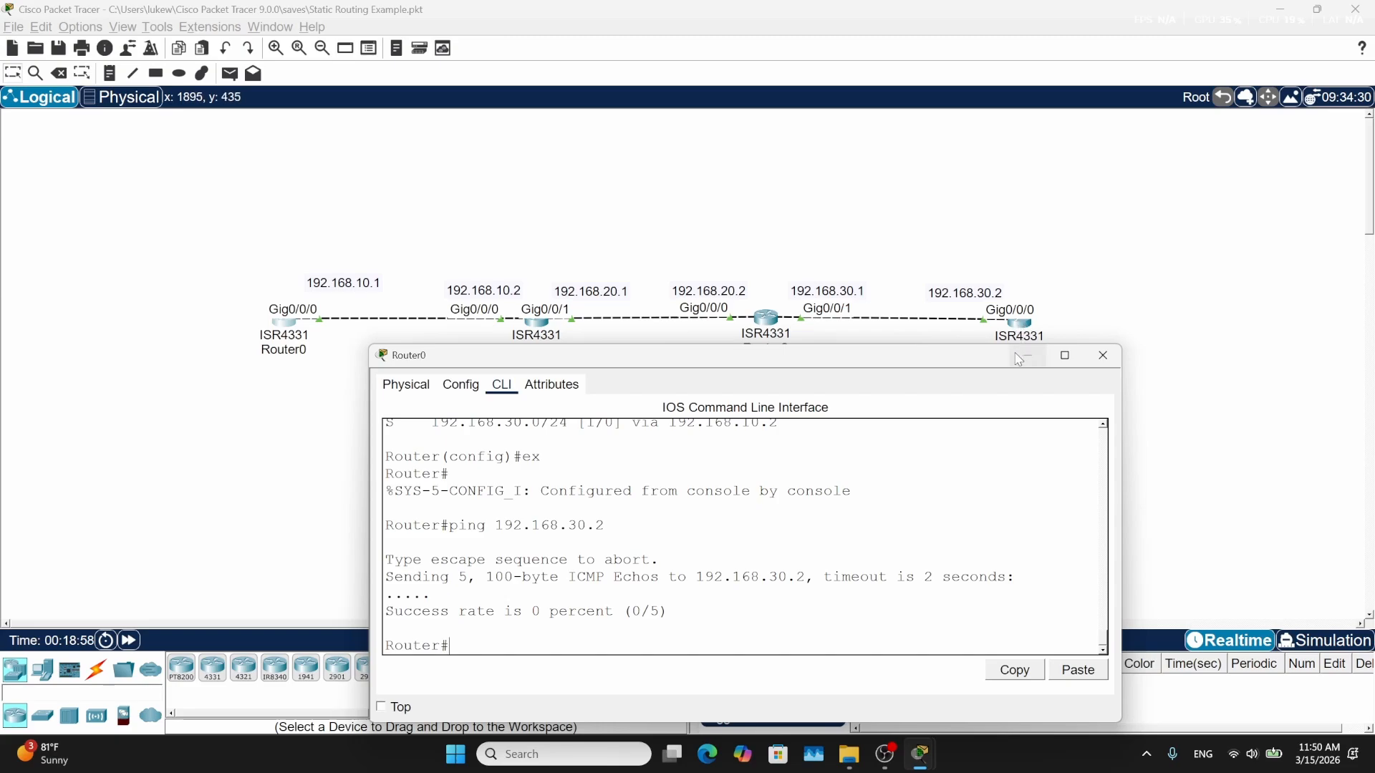
mouse_move(970, 358)
mouse_down()
mouse_move(947, 402)
mouse_move(955, 380)
mouse_up()
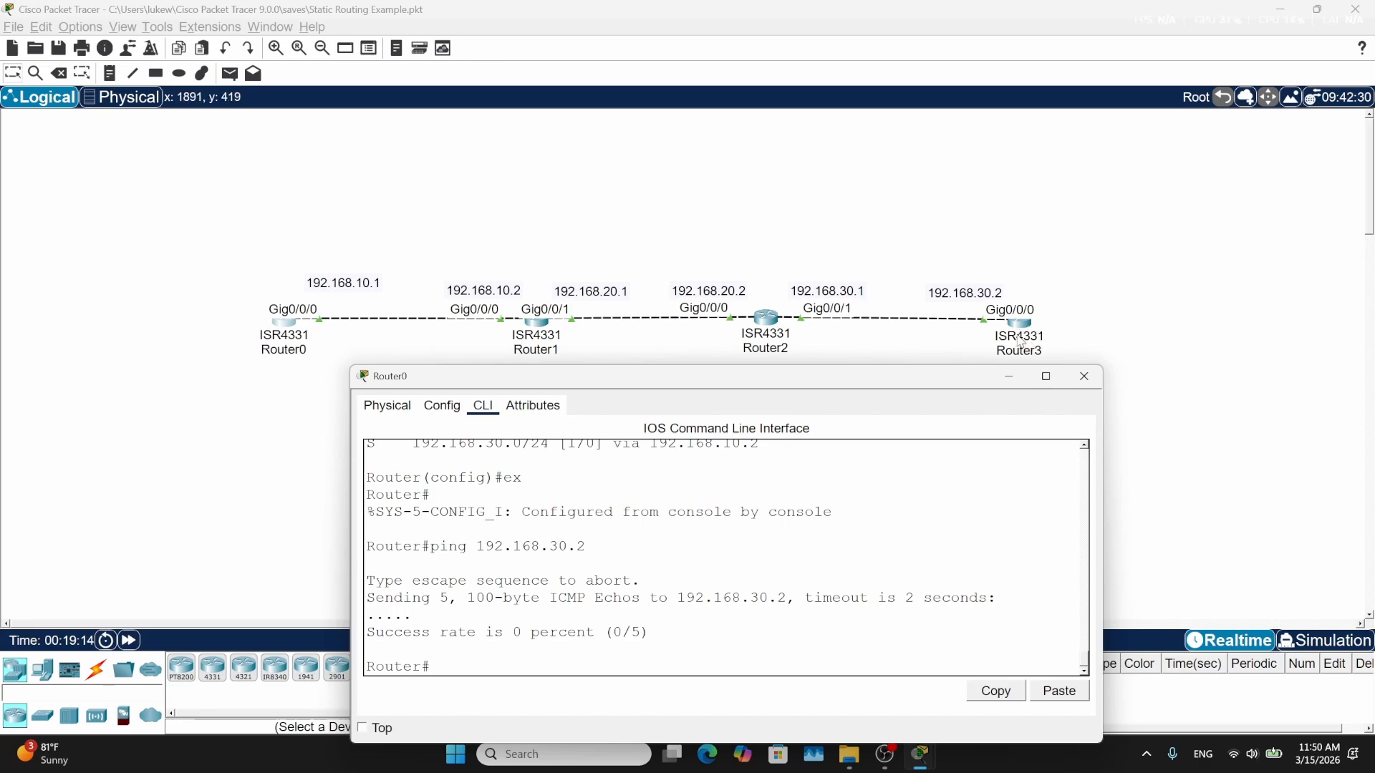
click(1071, 385)
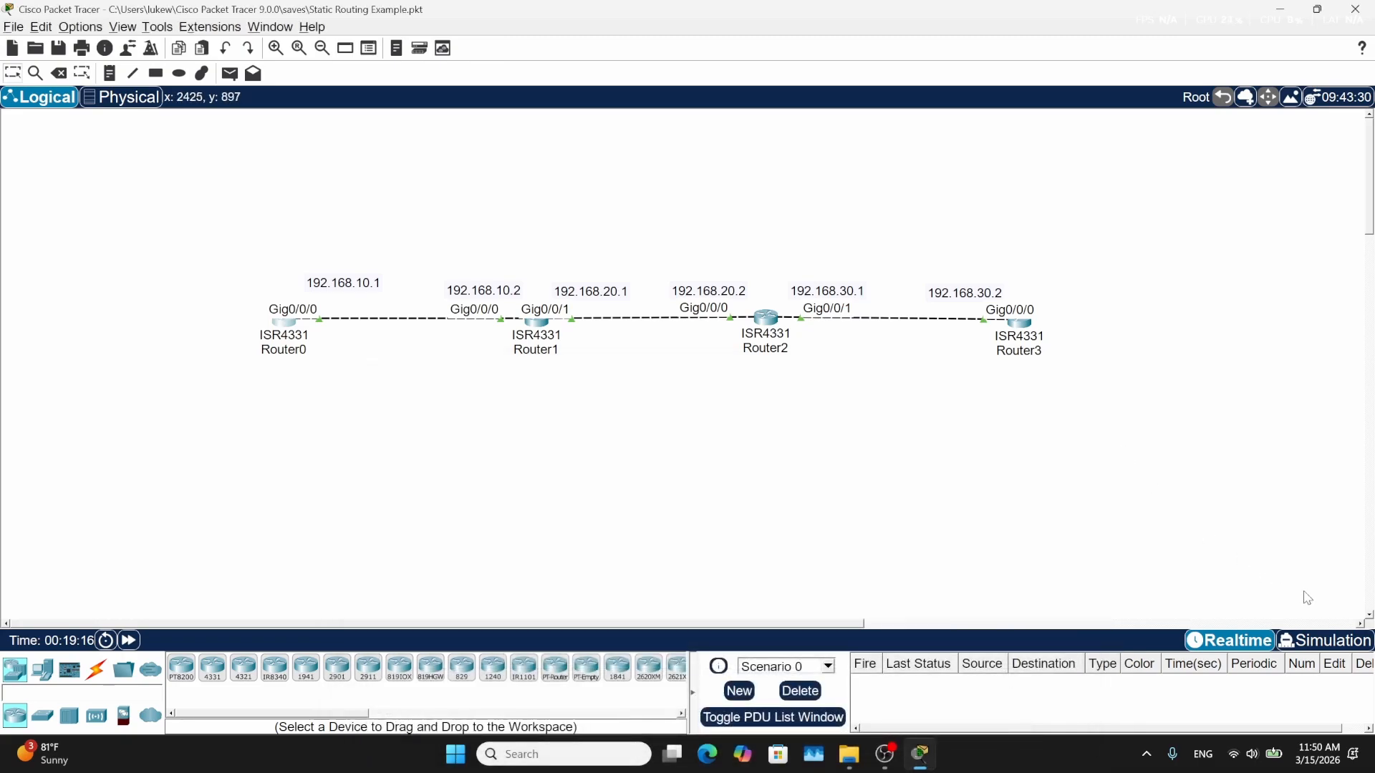
Switch to Simulation mode and repeat the ping to 192.168.30.2 from Router0's command line
key(shift+s)
click(283, 321)
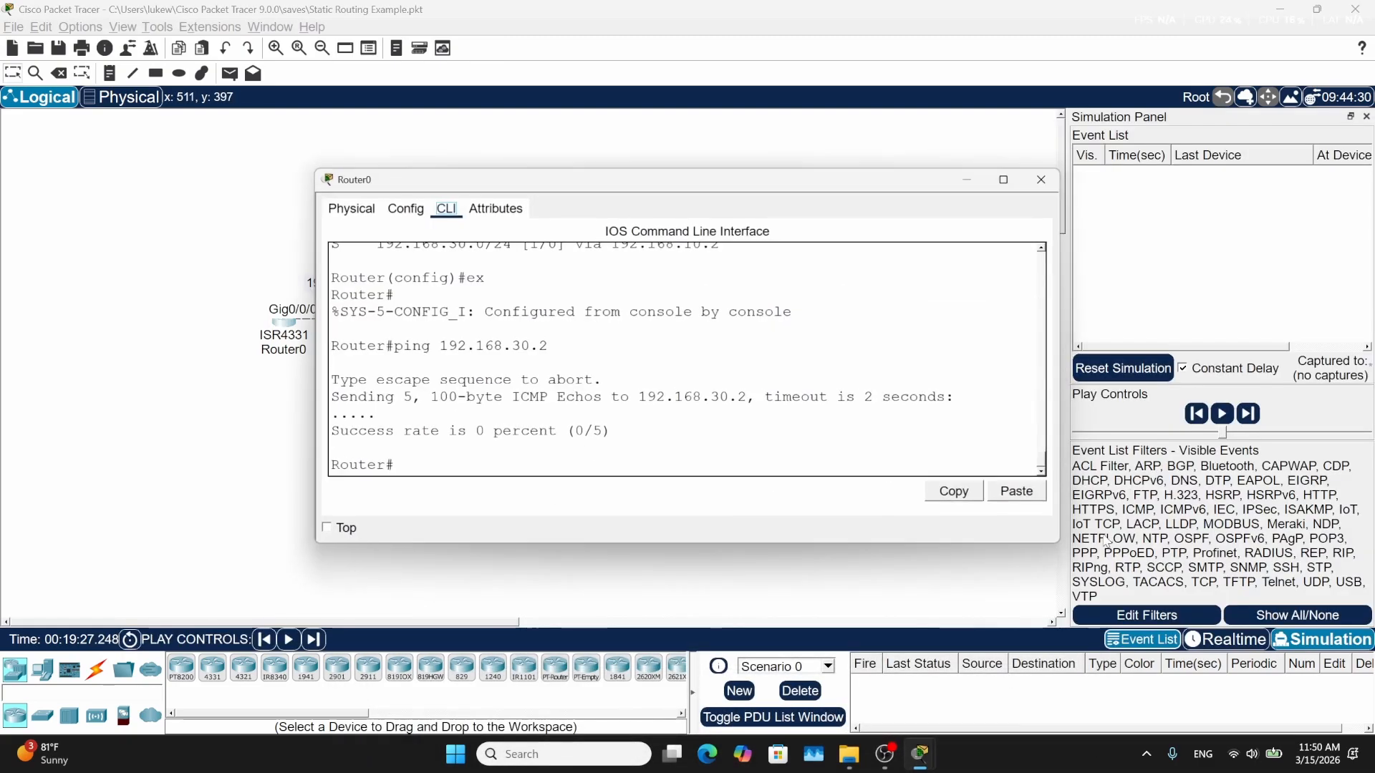
key(Up)
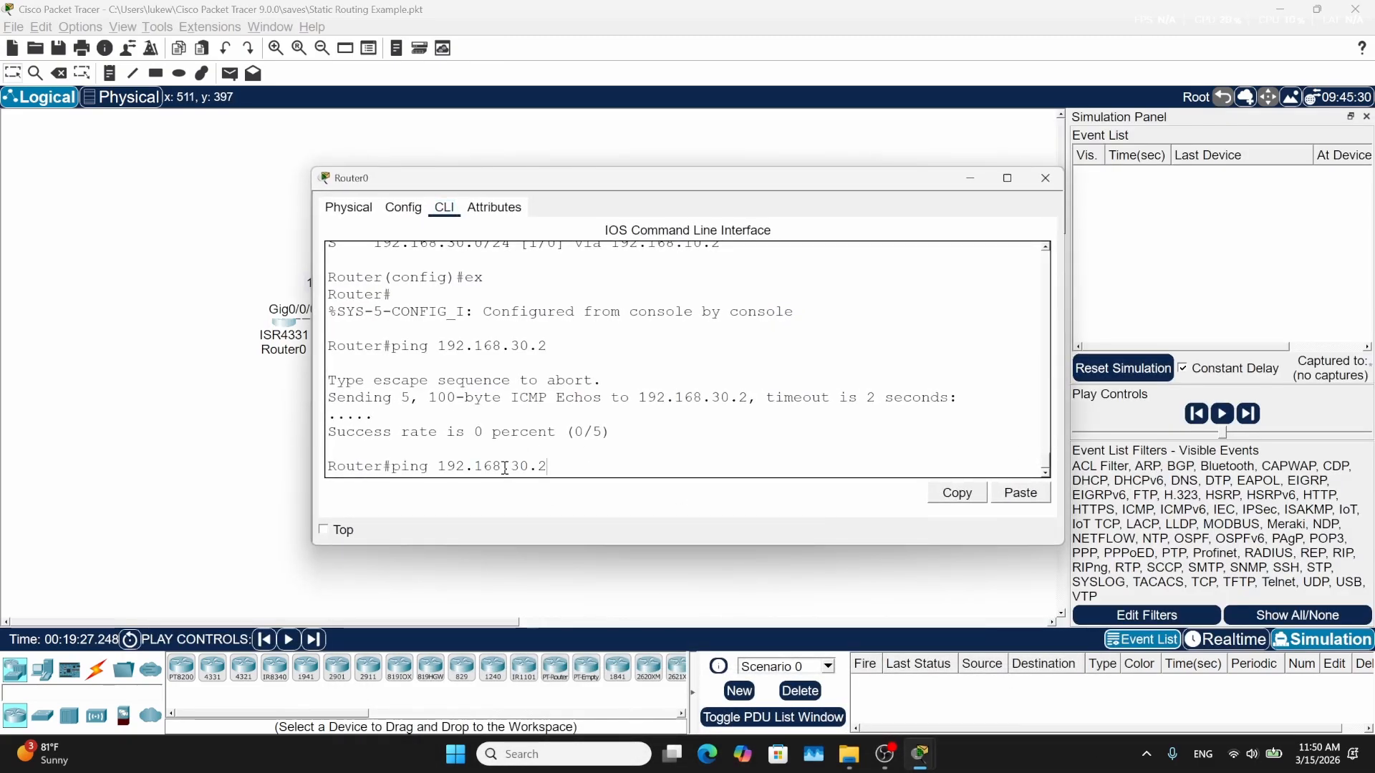
key(Return)
click(1253, 218)
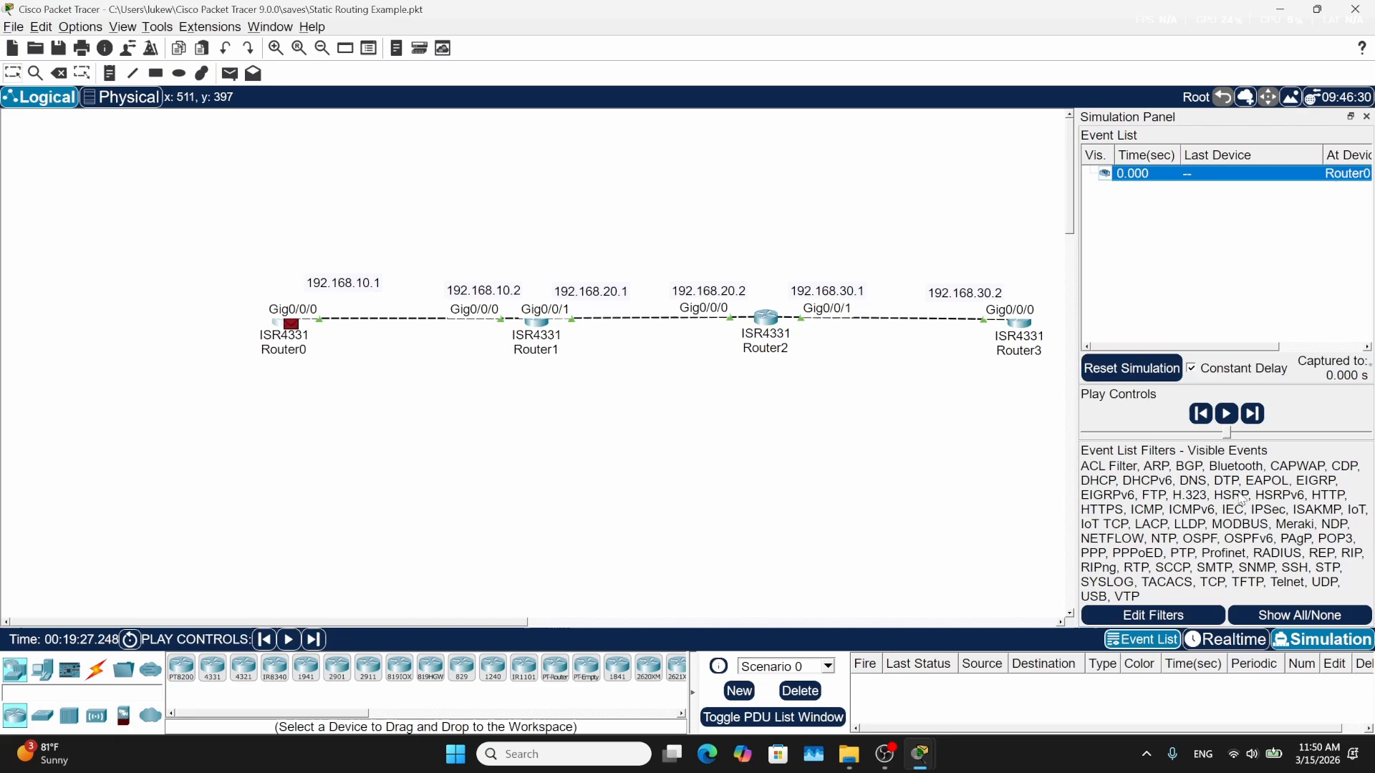
Step the simulated ping packet along the router chain to examine its path, then return to Realtime mode
click(1253, 413)
click(1253, 419)
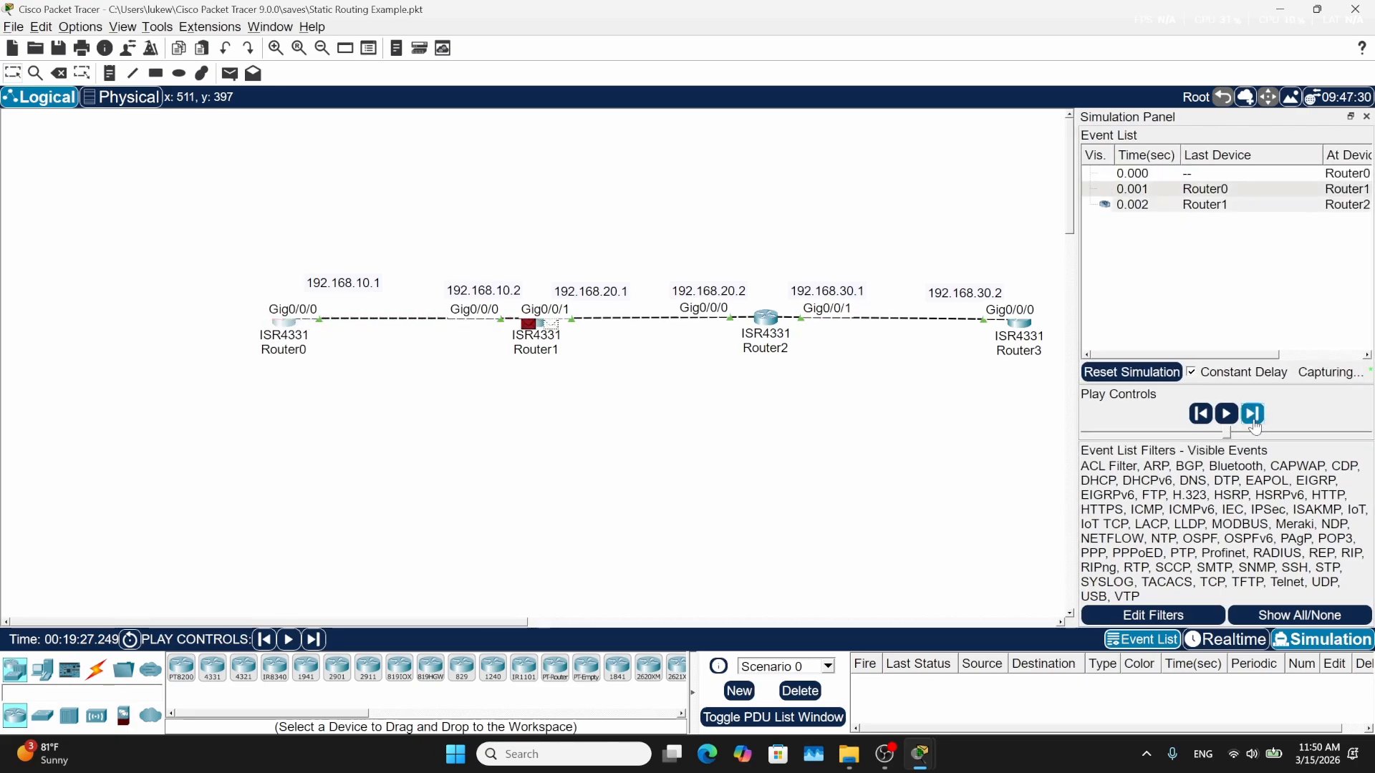
click(1253, 421)
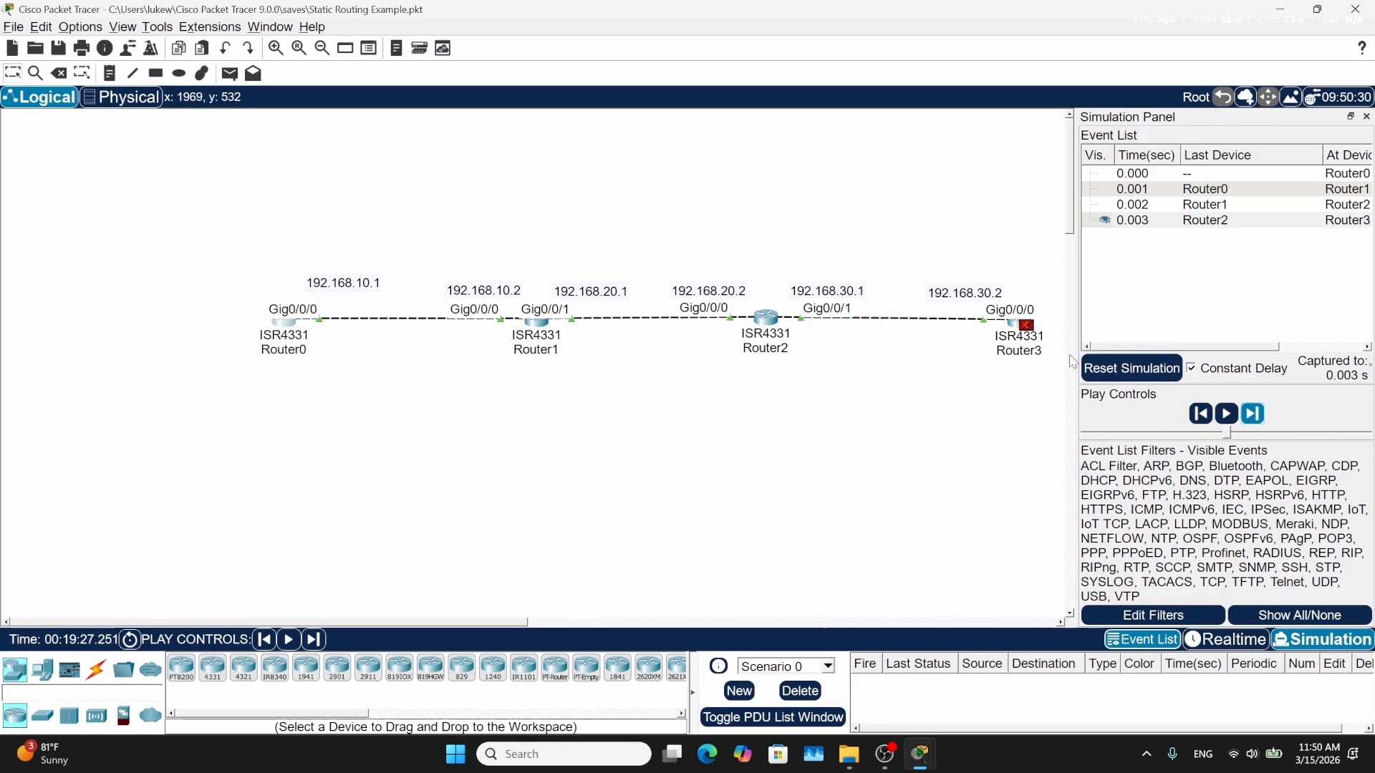
click(1254, 421)
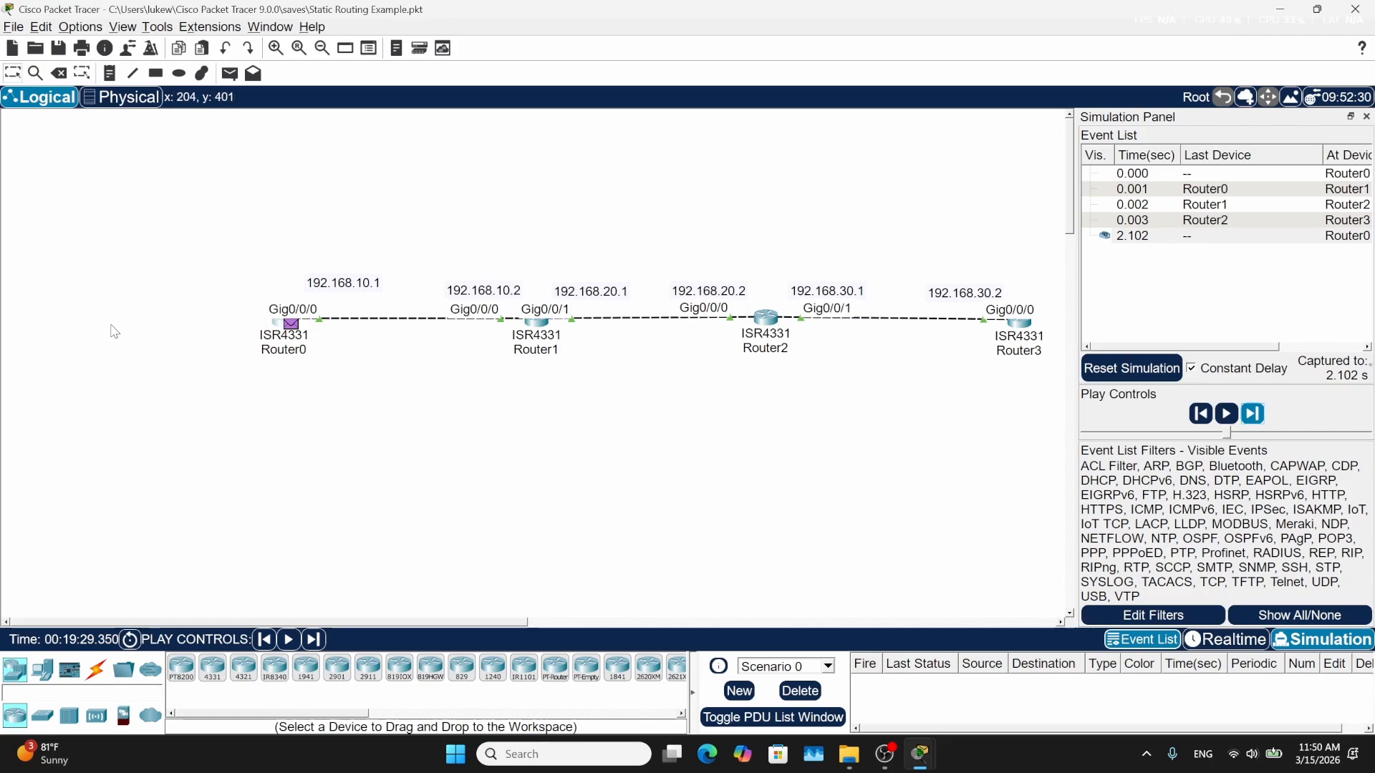
click(1366, 116)
click(1226, 639)
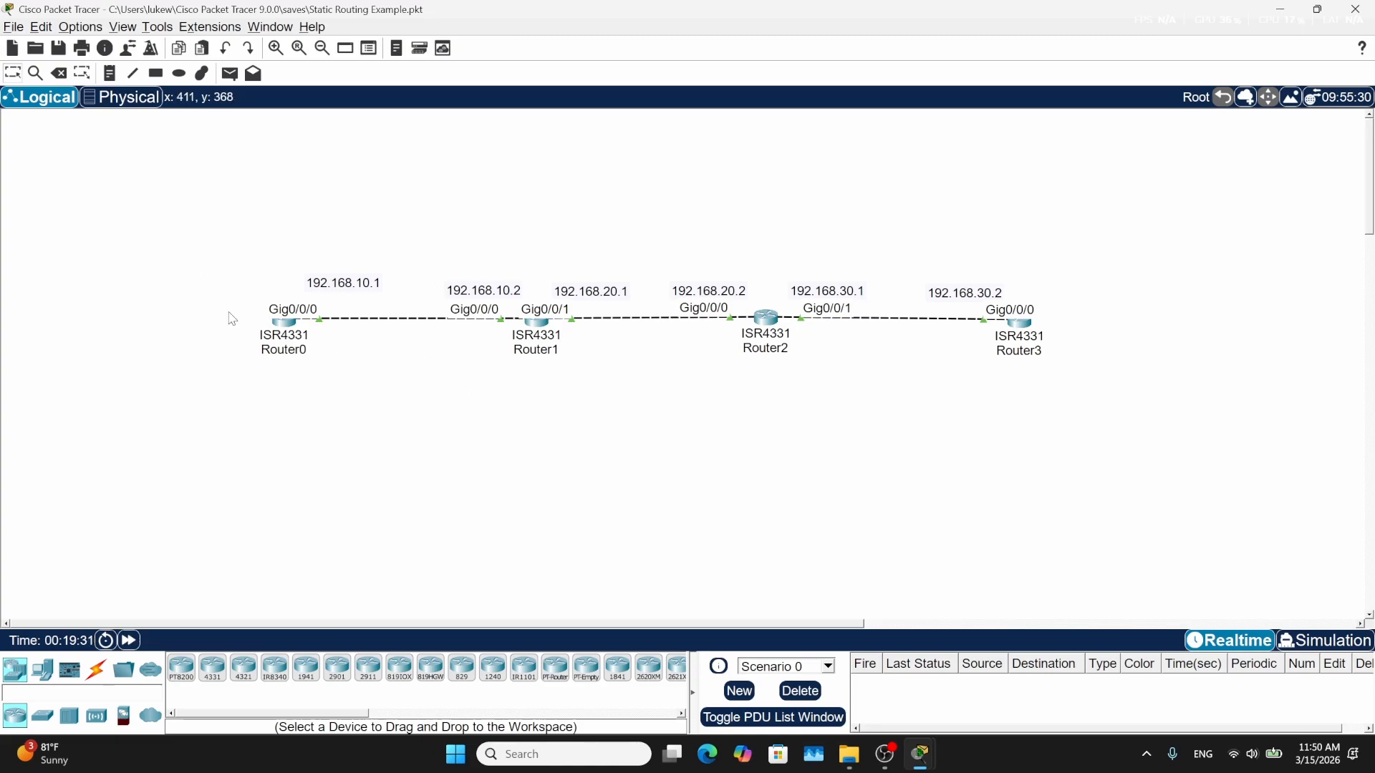
In Router3's global configuration mode, add a static route to 192.168.10.0 with mask 255.255.255.0 via 192.168.30.1, and close its window
click(1023, 326)
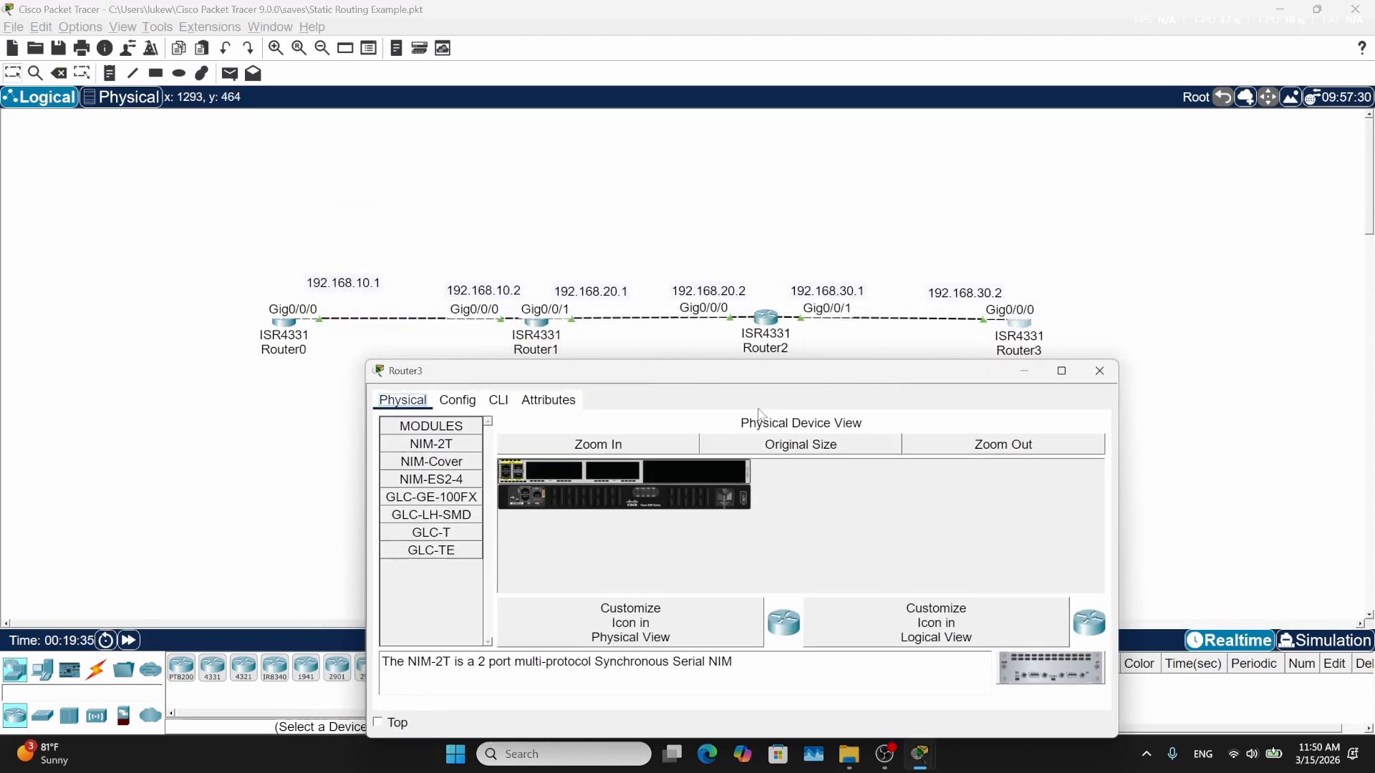
click(498, 400)
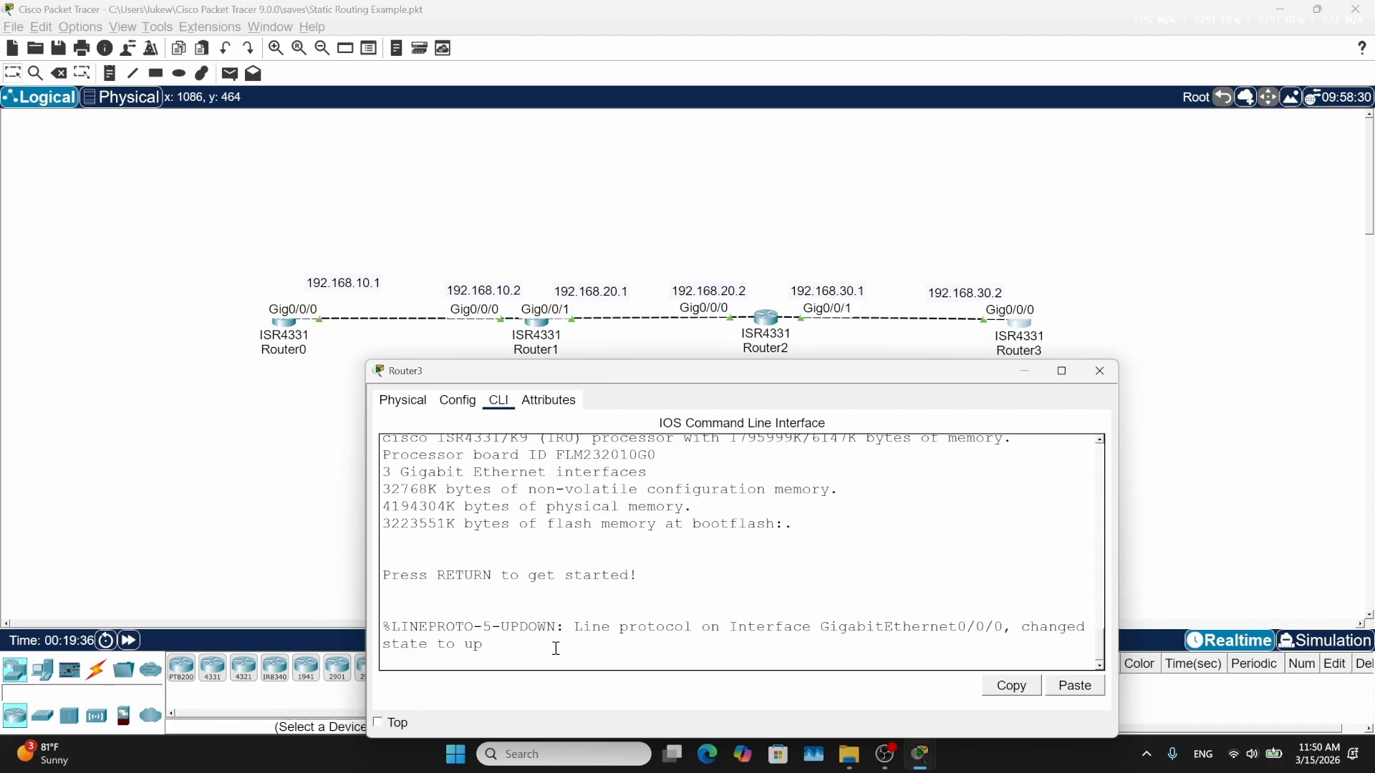
key(Return)
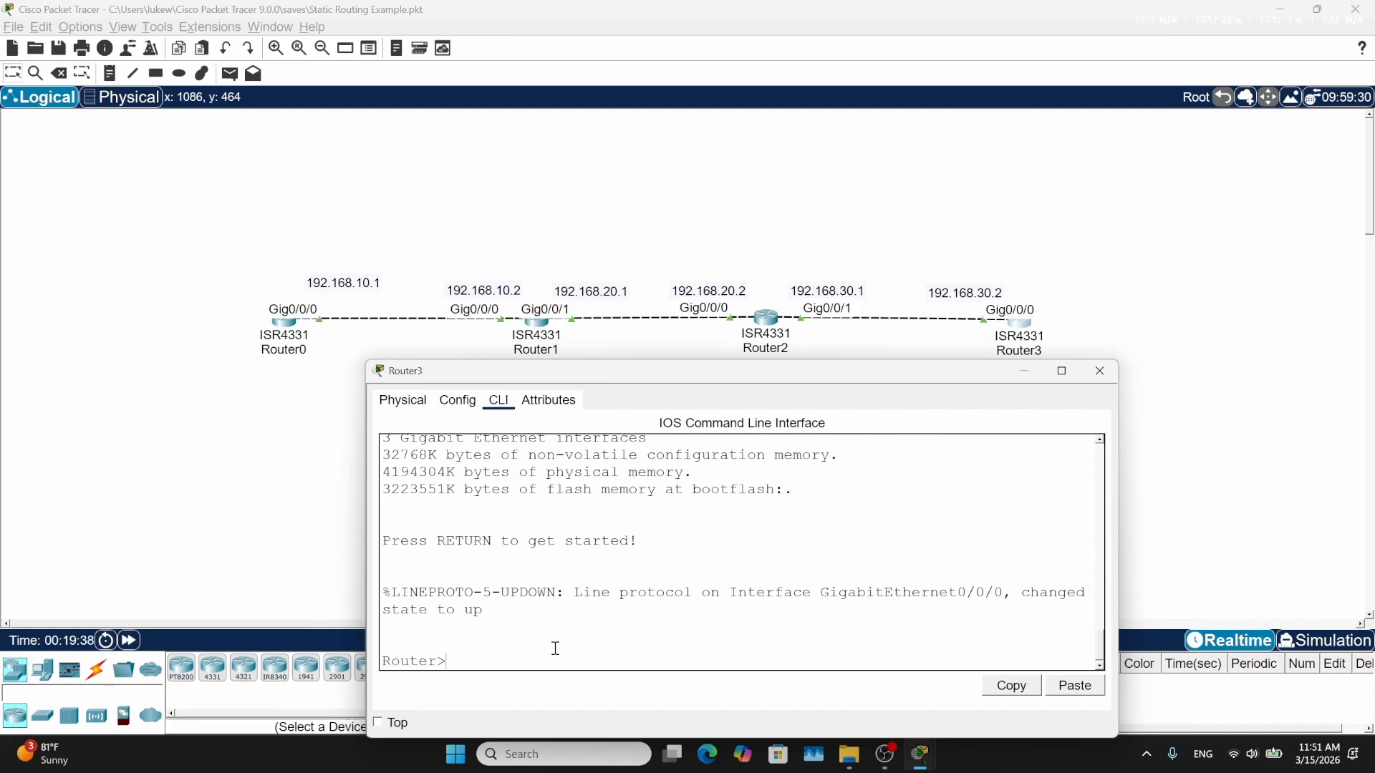
text(en)
key(Return)
text(conf t)
key(Return)
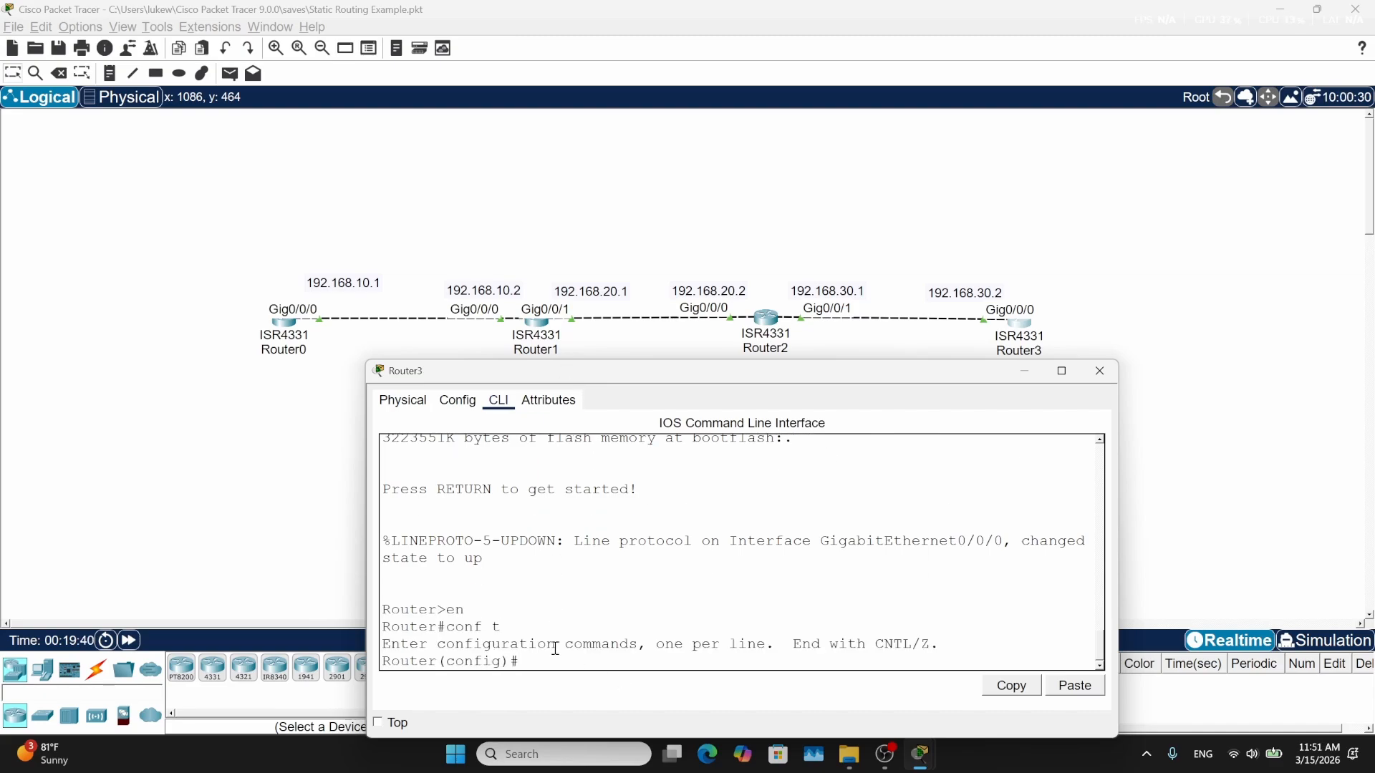
text(ip route 192.168.10.0 255.255.255.0)
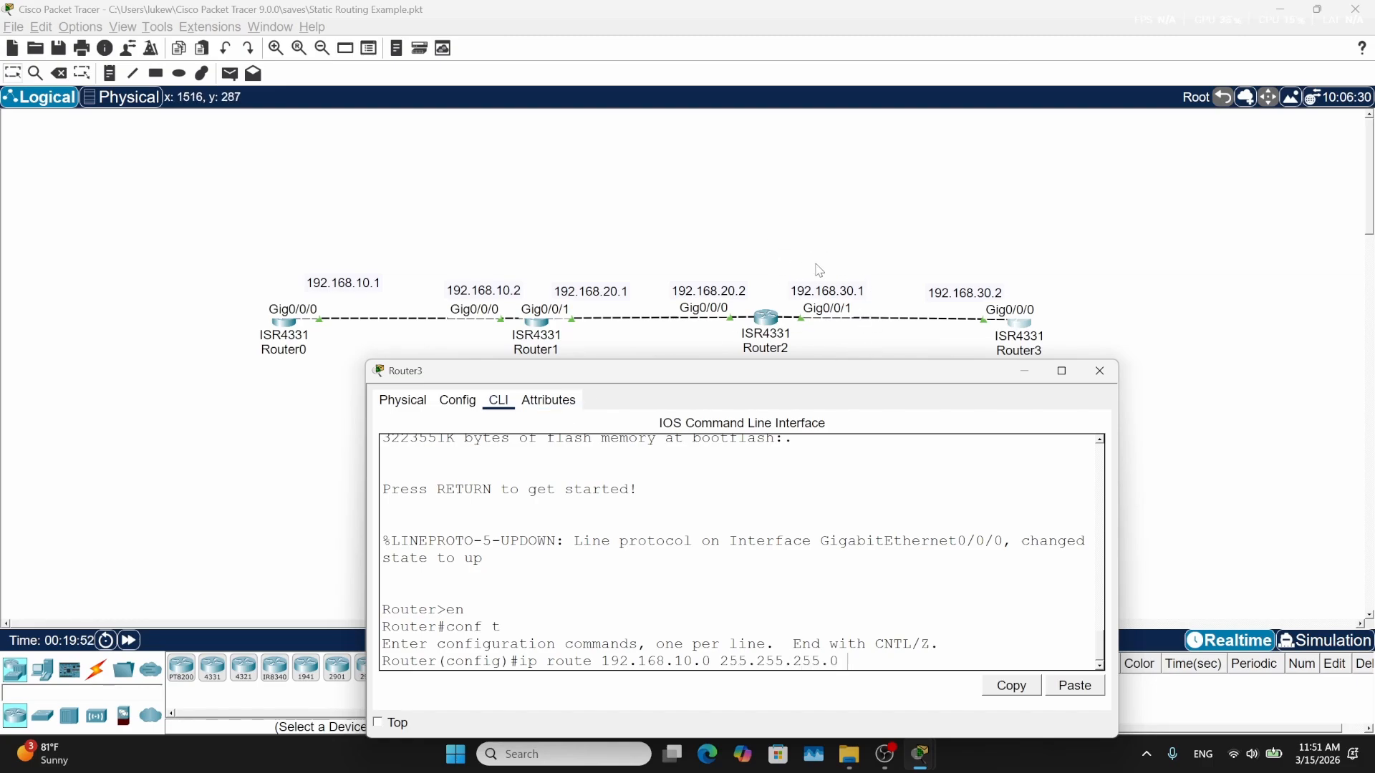
text(168.30.1)
key(Return)
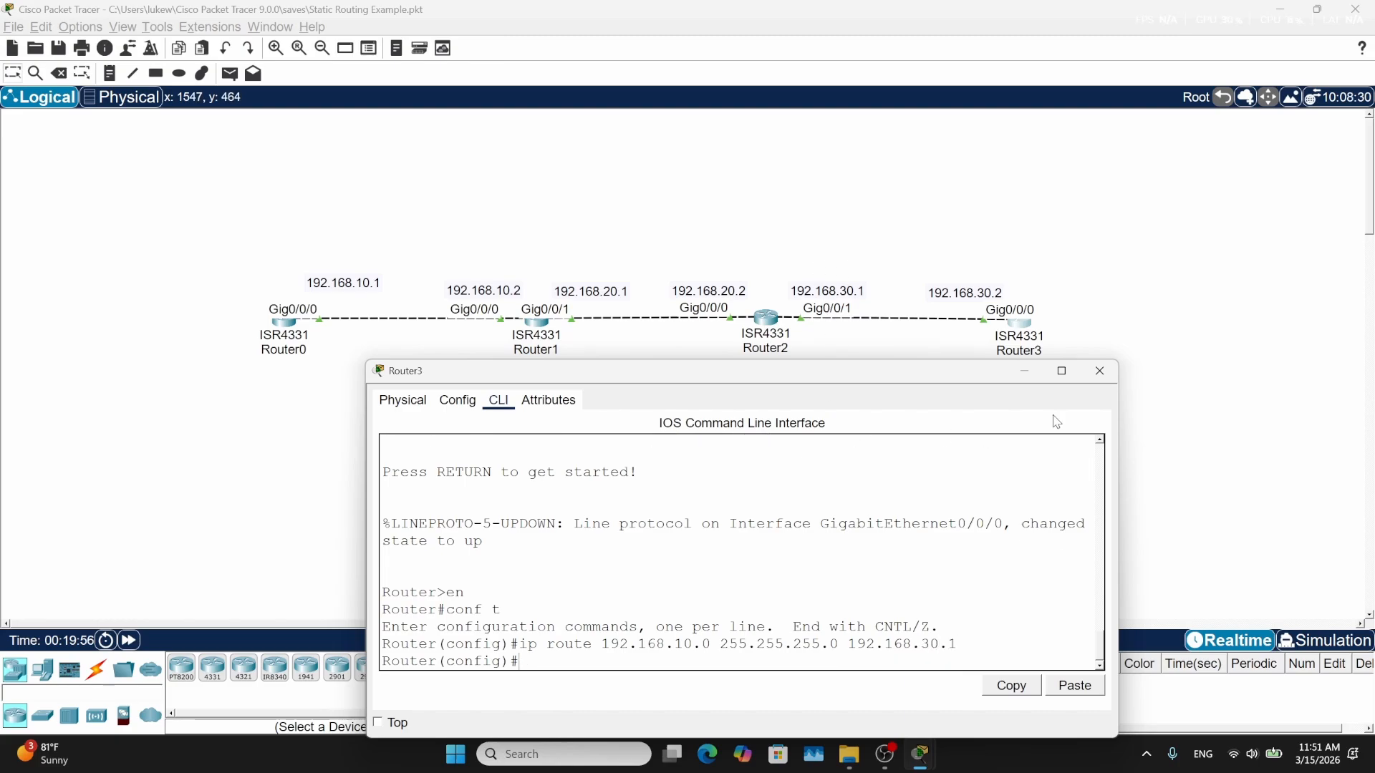
click(1100, 370)
In Router2's global configuration mode, add a static route to 192.168.10.0 with mask 255.255.255.0 via 192.168.20.1, and close its window
click(759, 321)
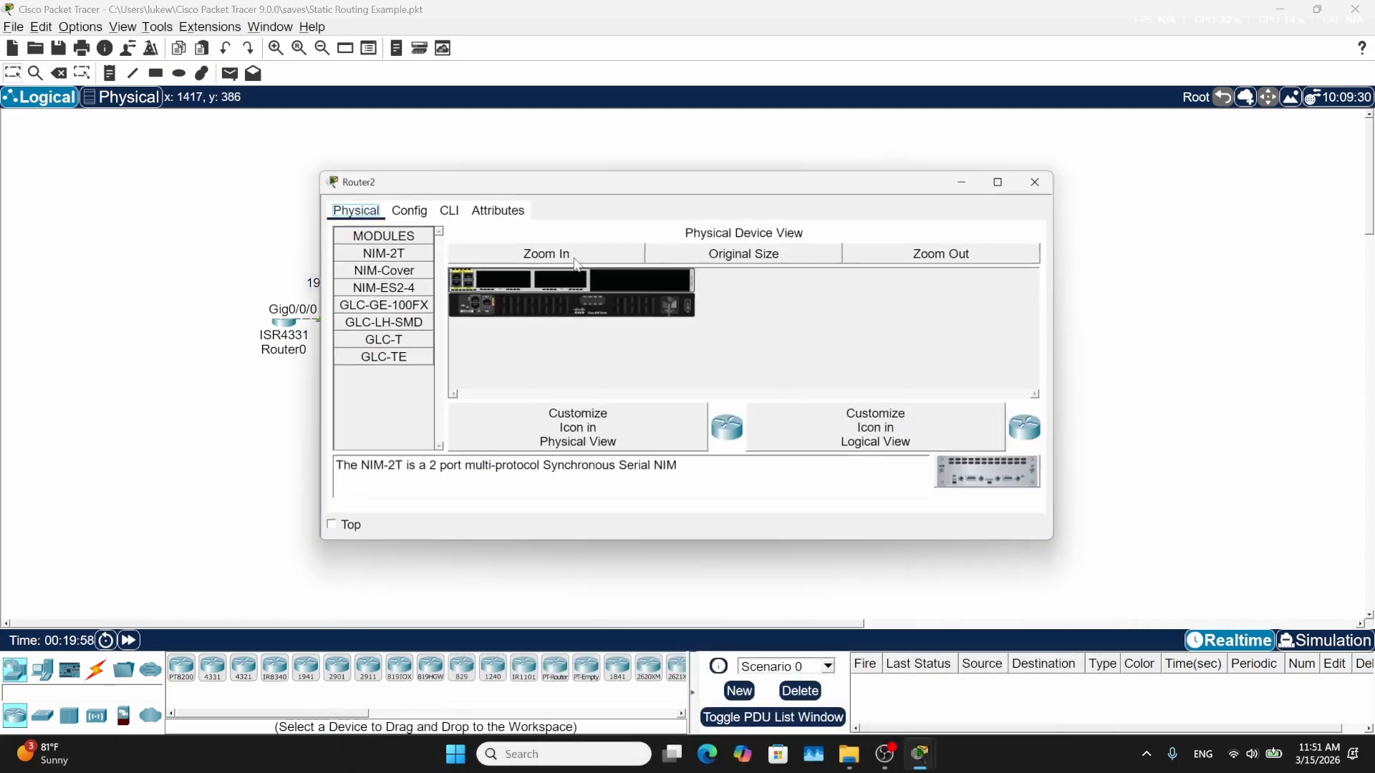
drag(638, 188, 657, 373)
click(417, 392)
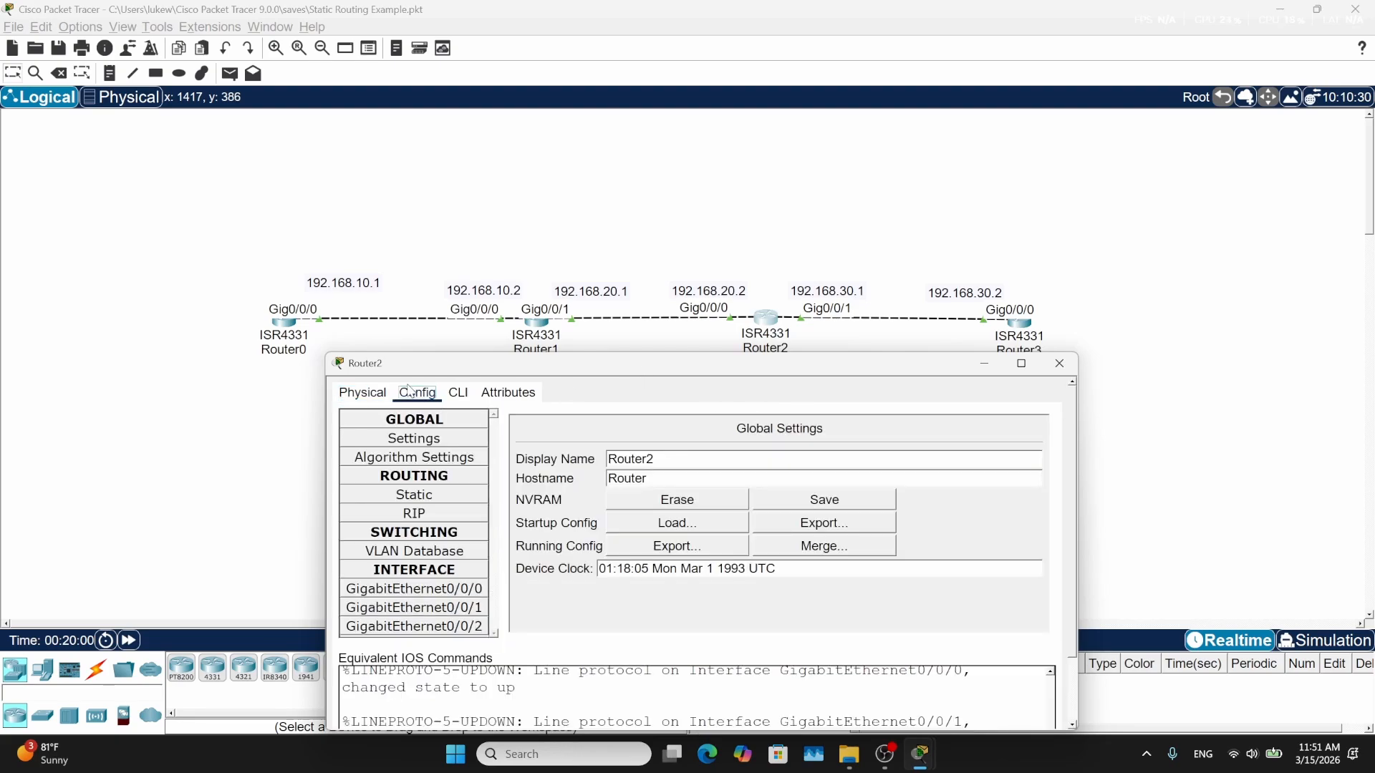
click(460, 396)
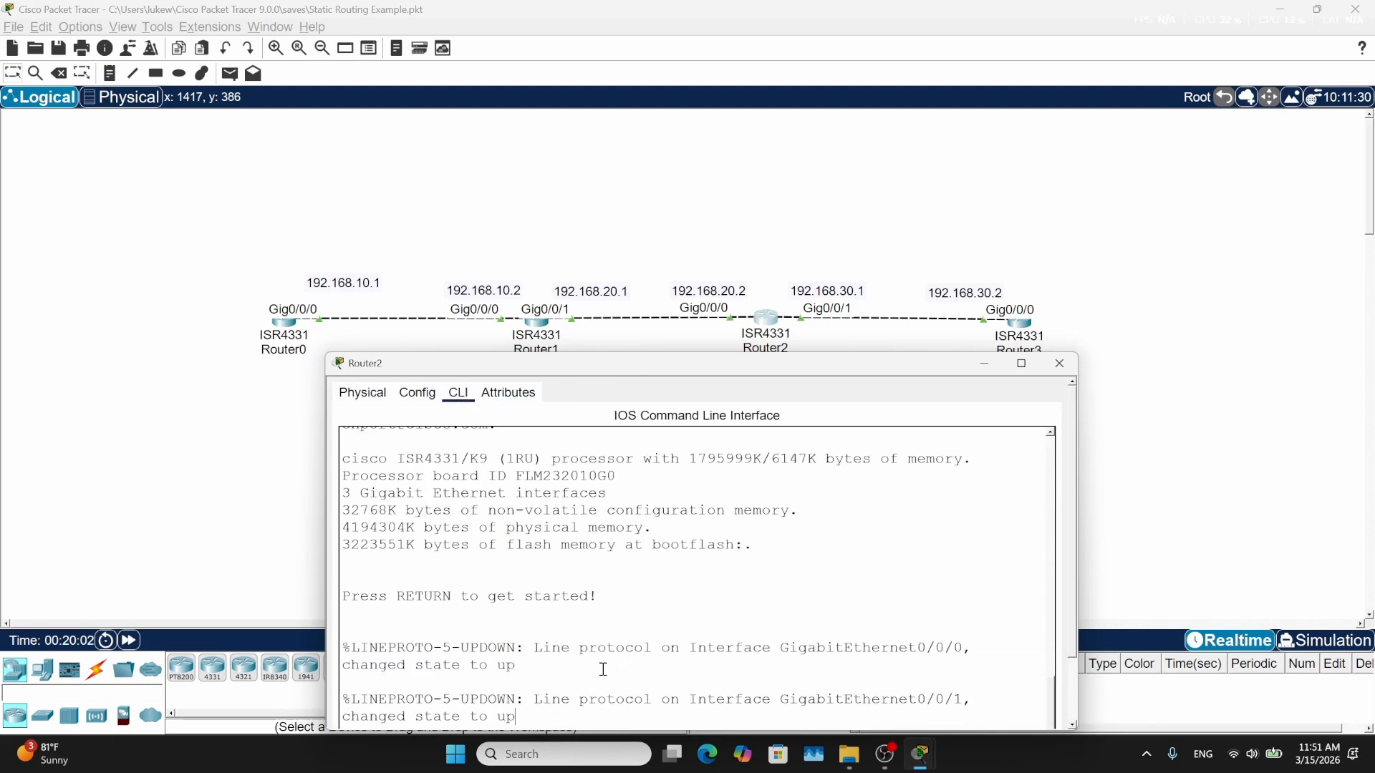
scroll(622, 638, down, 2)
key(Return)
text(en)
key(Return)
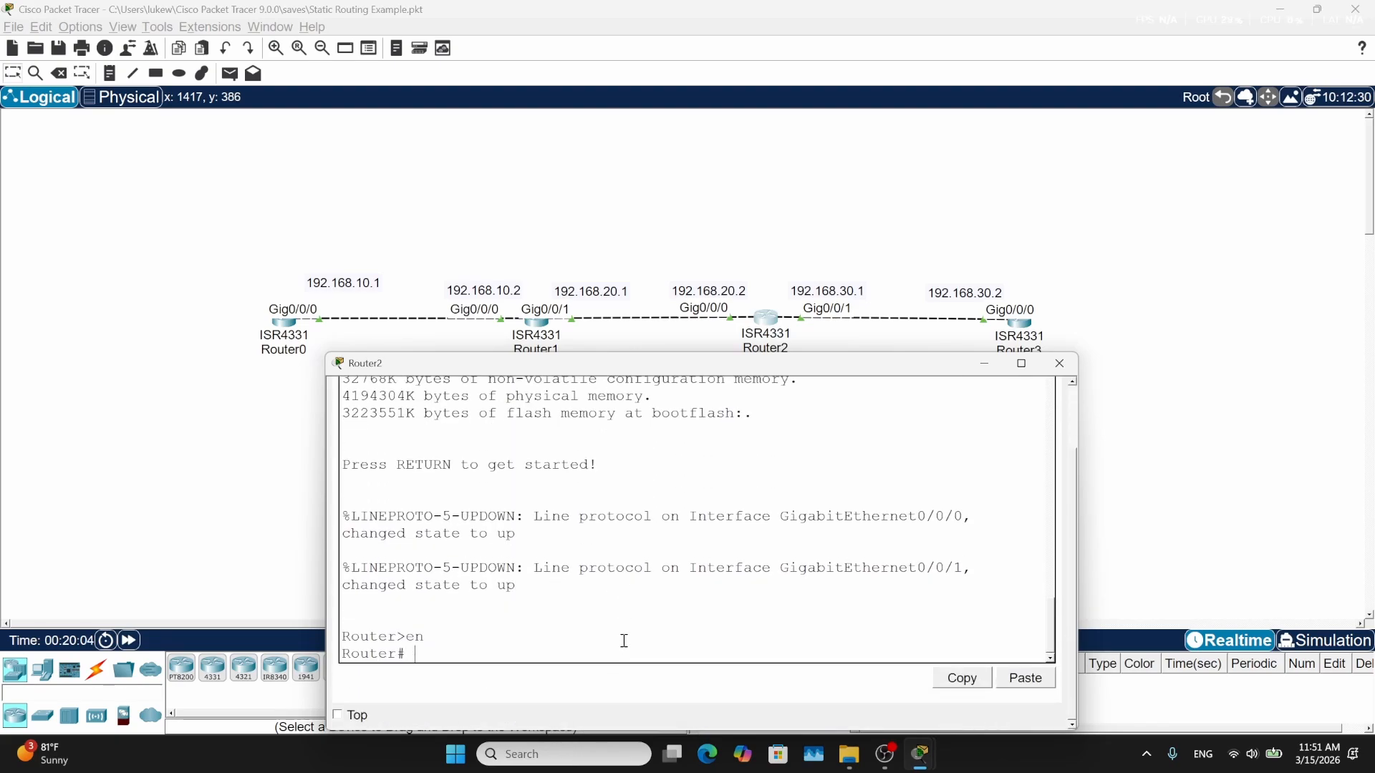
text(conf t)
key(Return)
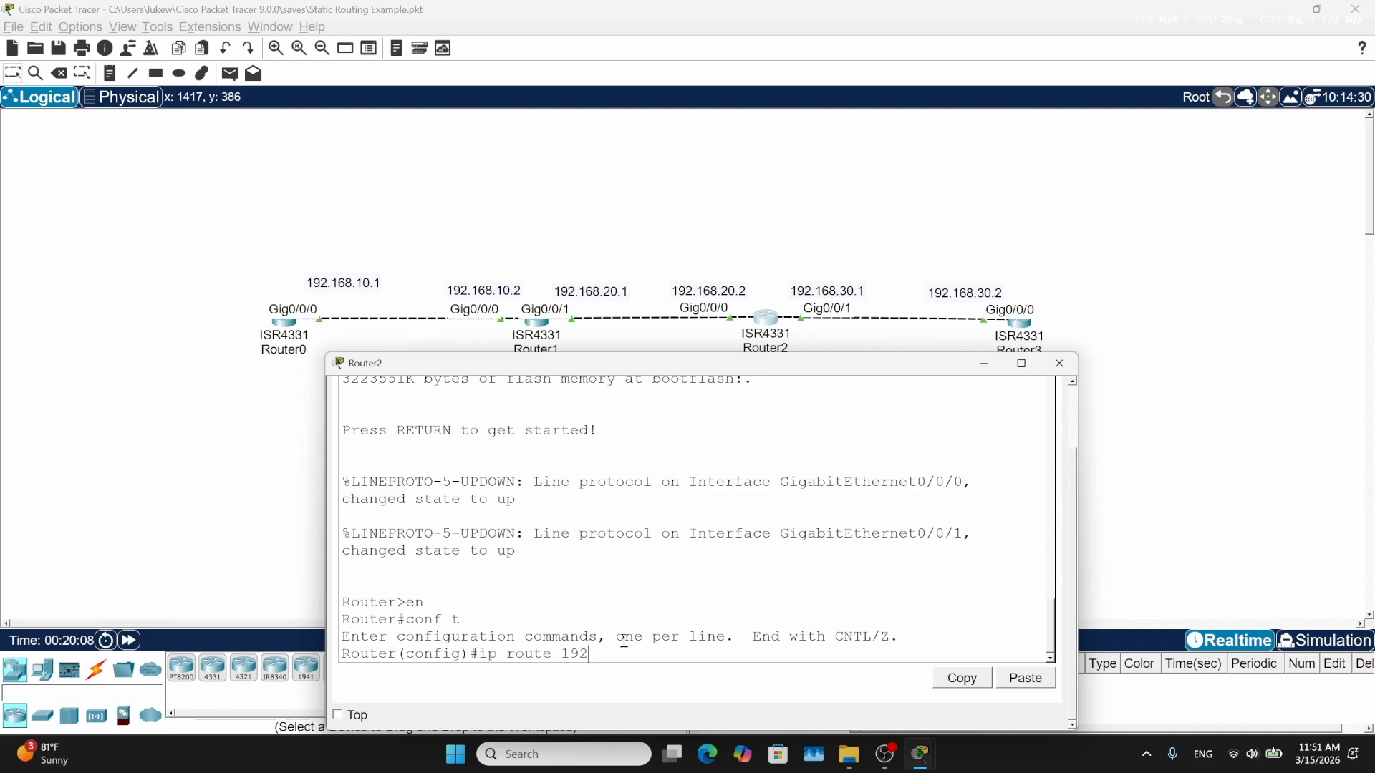
text(ip route 192.168.10.0 255.255.255.0 192.168.20.1)
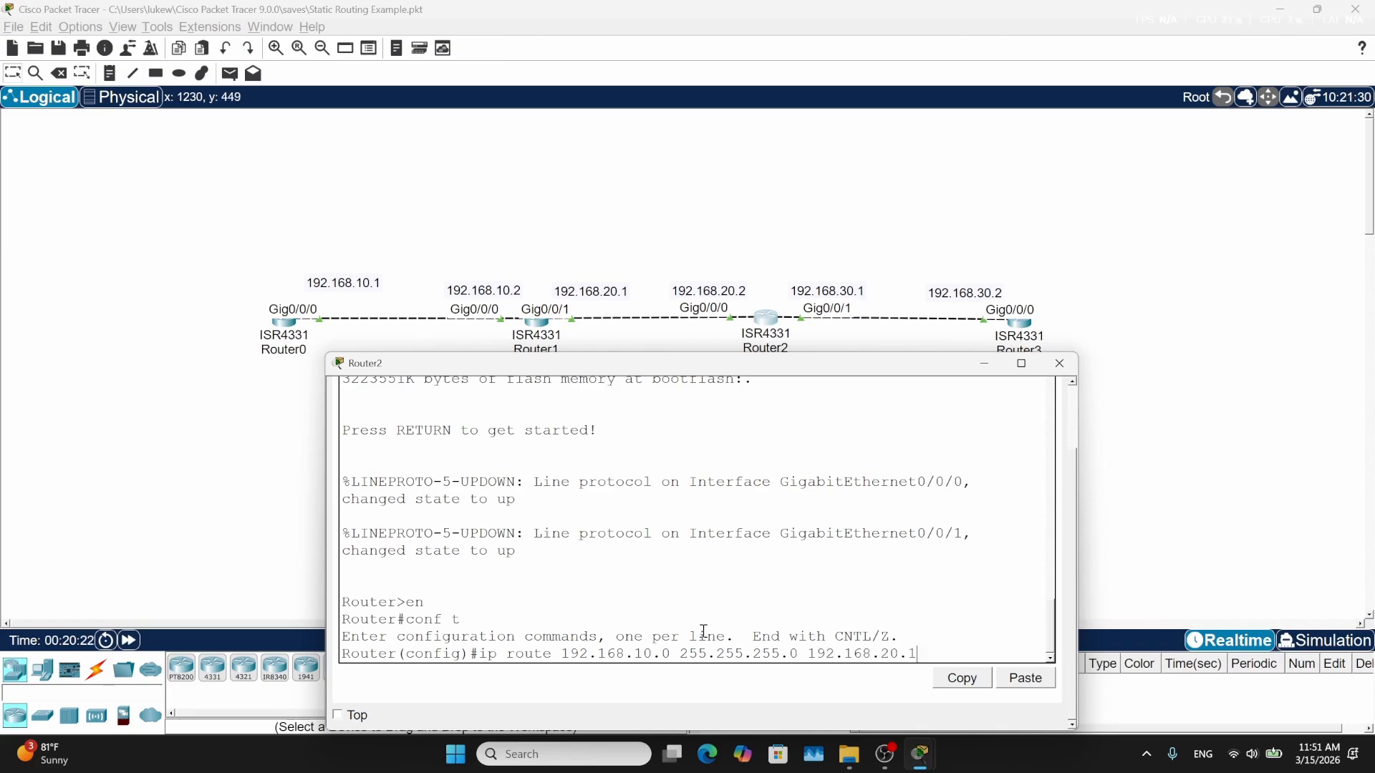
key(Return)
key(Return)
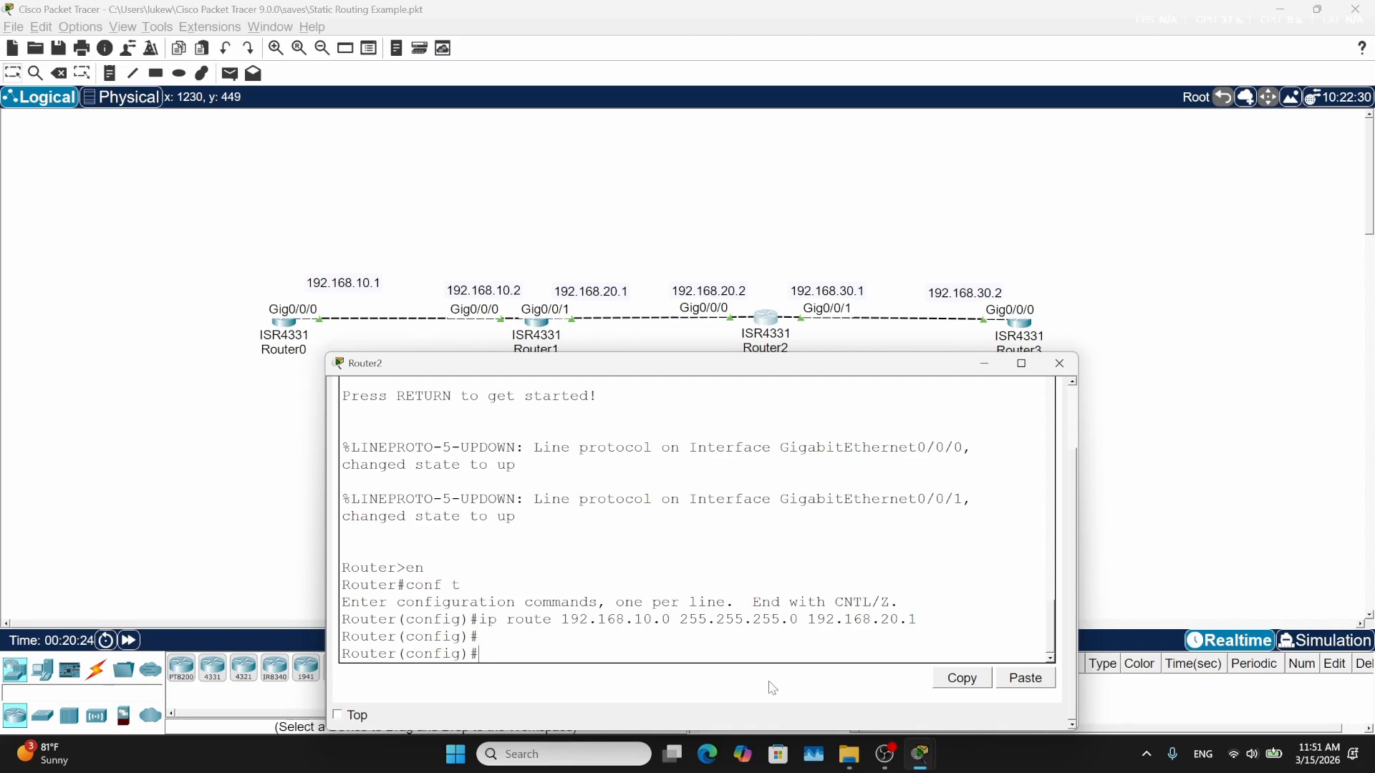
click(1059, 363)
Ping 192.168.30.2 again from Router0's command line and move its window clear of the topology
click(288, 328)
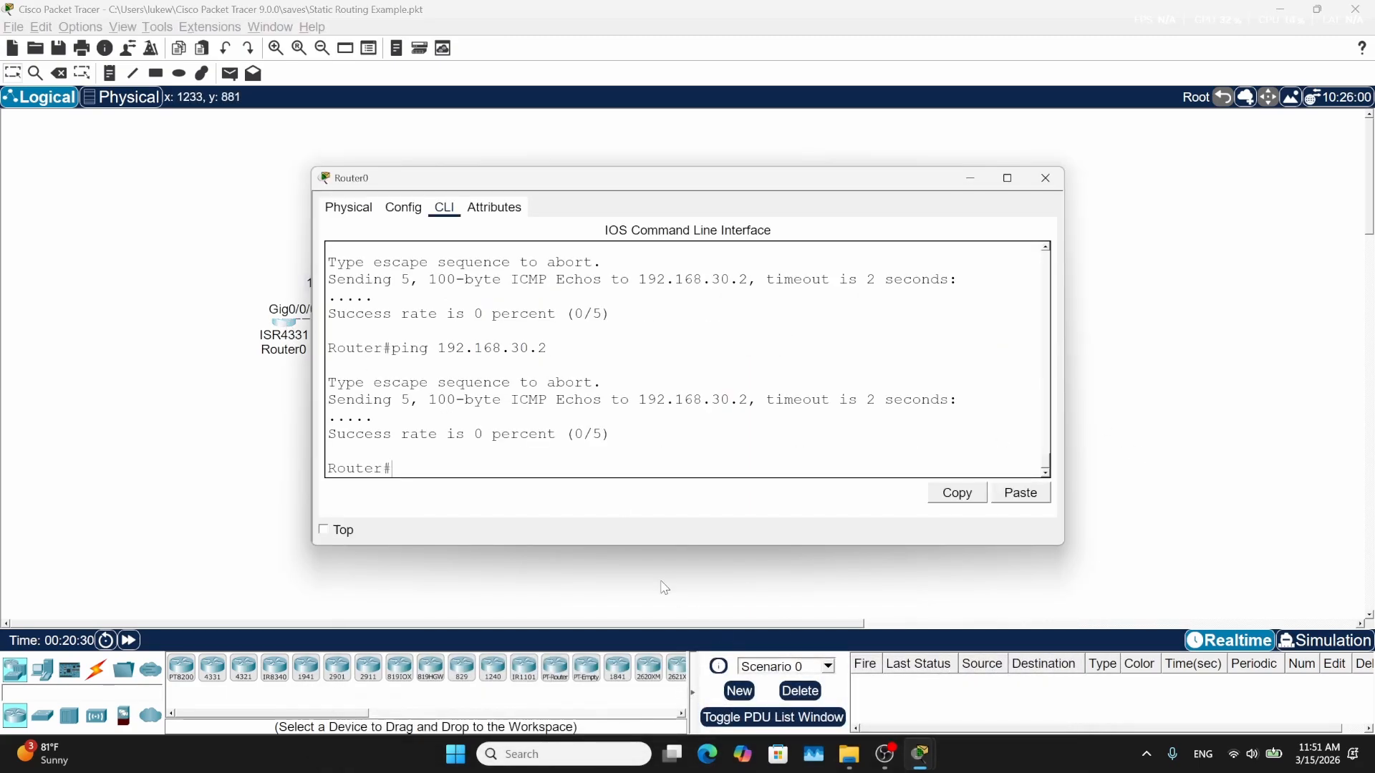
key(Up)
key(Return)
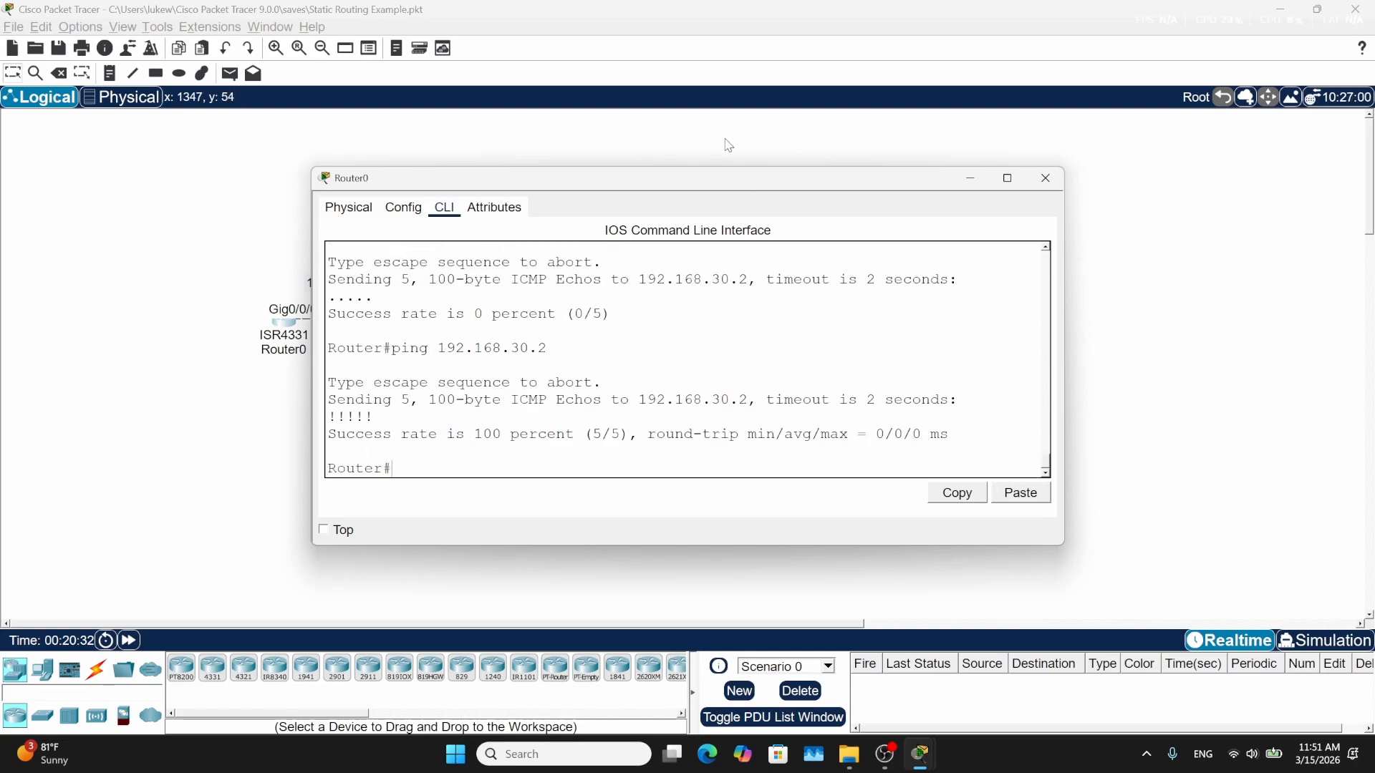
drag(764, 185, 772, 383)
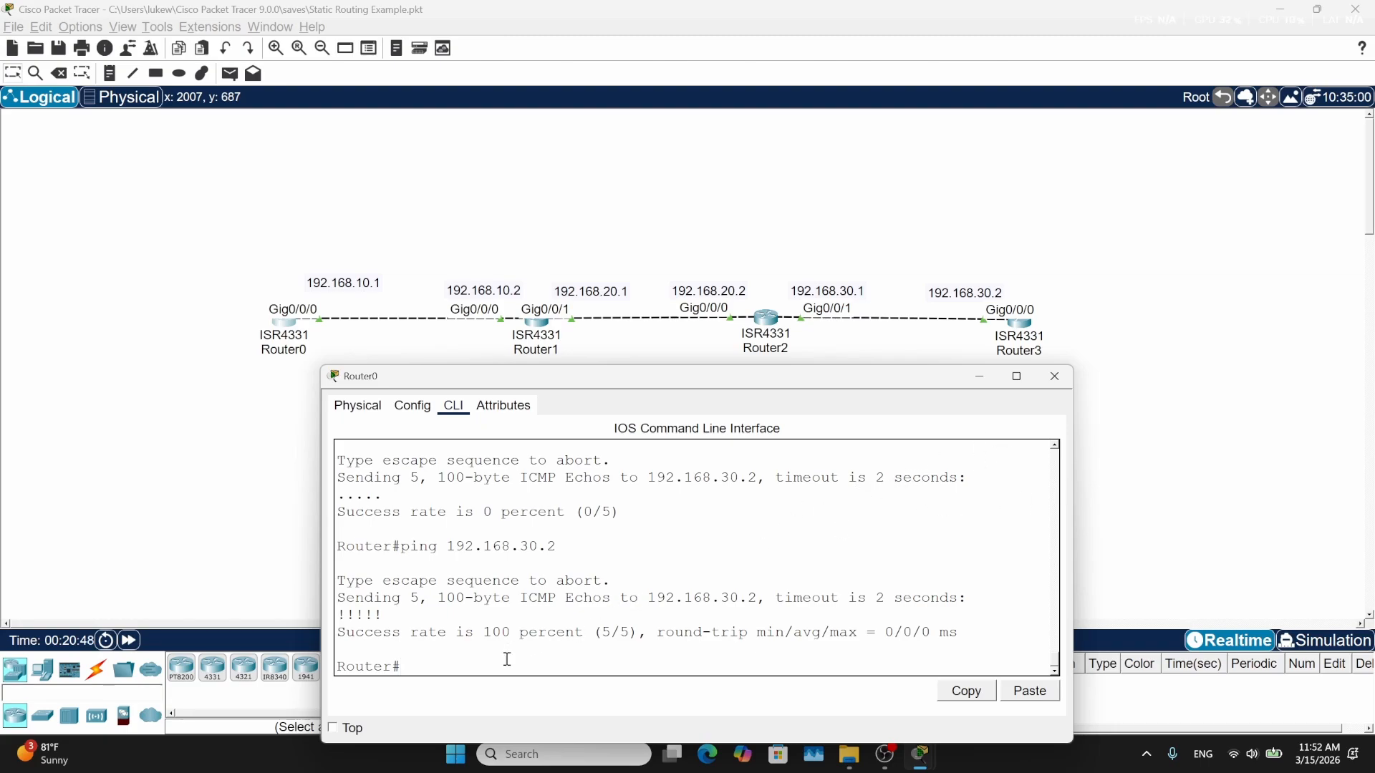
Ping Router2's address 192.168.20.2 from Router0's command line
text(ping 192.168.)
text(20)
text(.0)
key(Return)
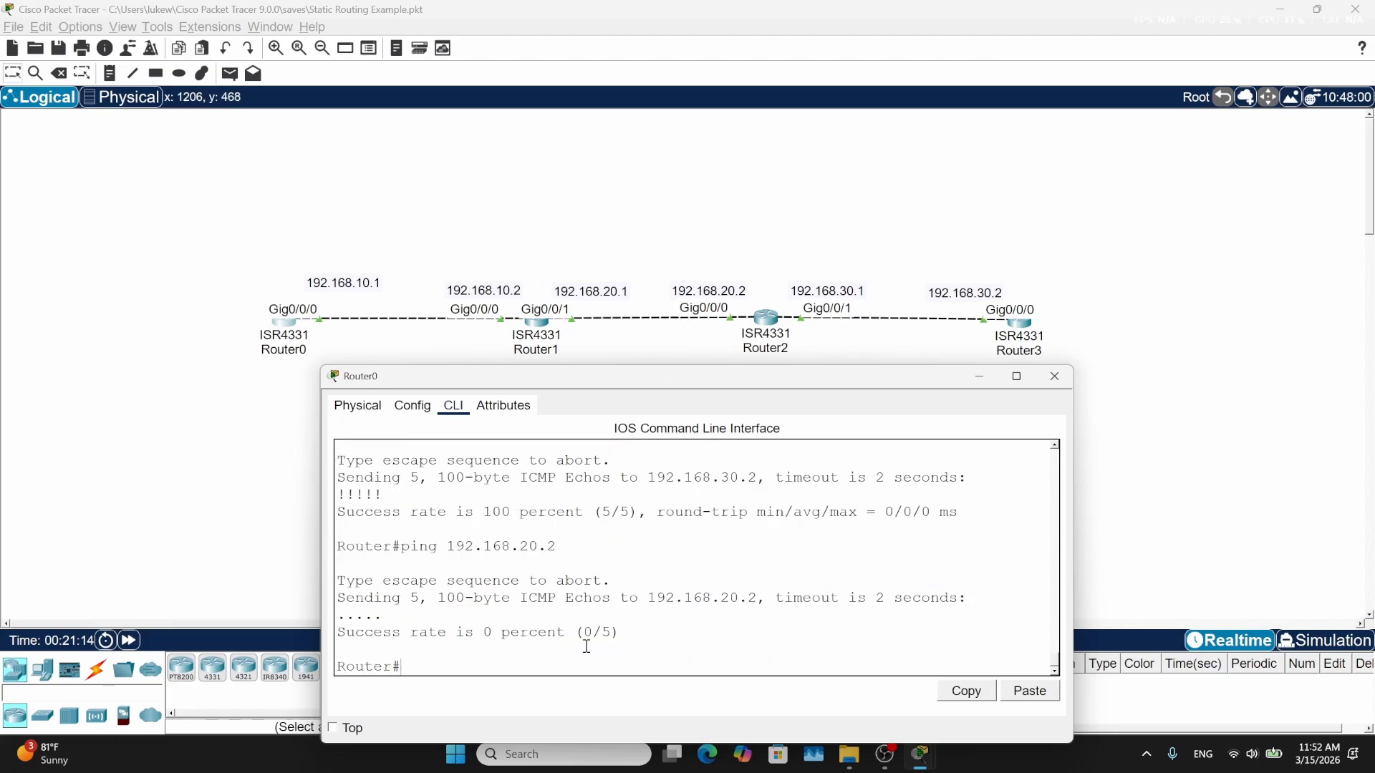
Run show ip route on Router0 and examine the static route entry's destination network
text(show ip route)
key(Return)
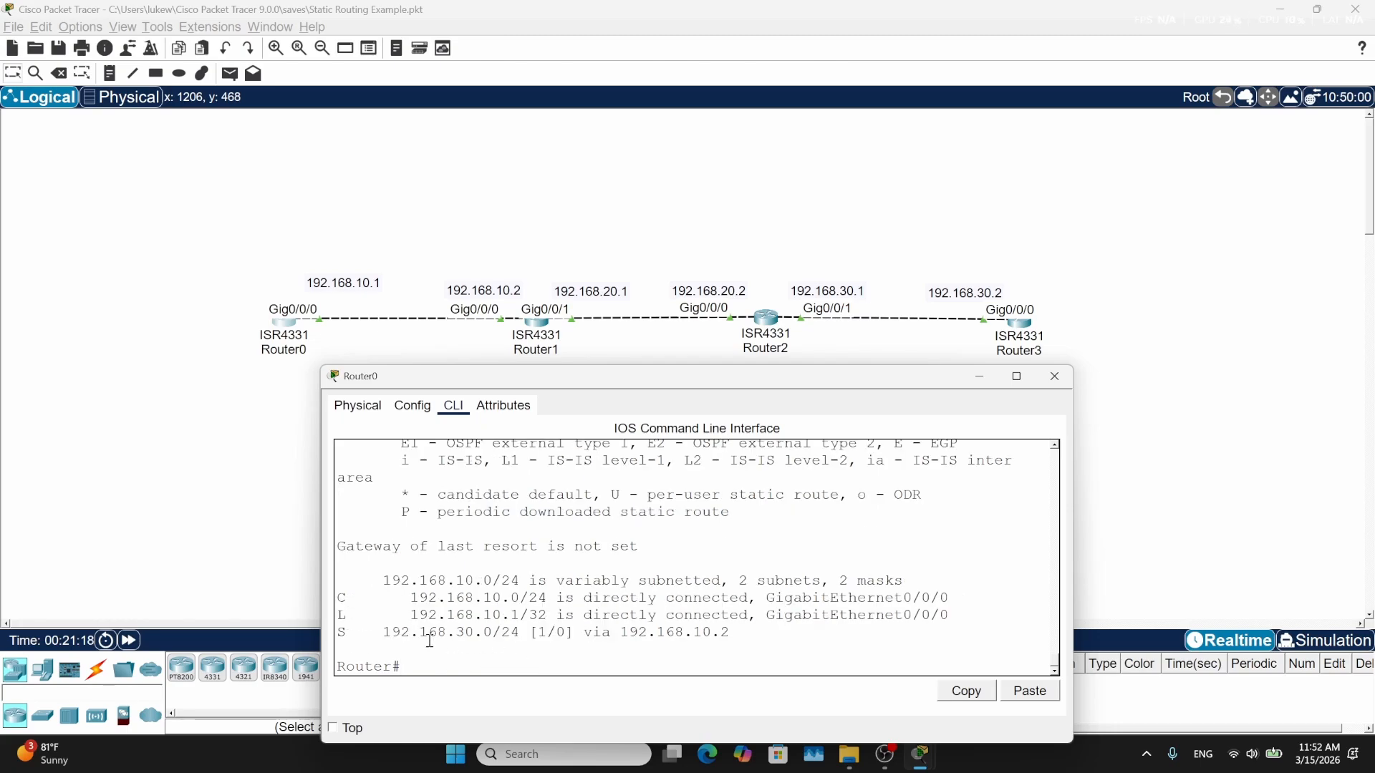
drag(380, 630, 462, 643)
In Router0's global configuration mode, add a static route to 192.168.20.0 with mask 255.255.255.0 via next hop 192.168.10.2
text(p)
key(BackSpace)
text(conf t)
key(Return)
text(route)
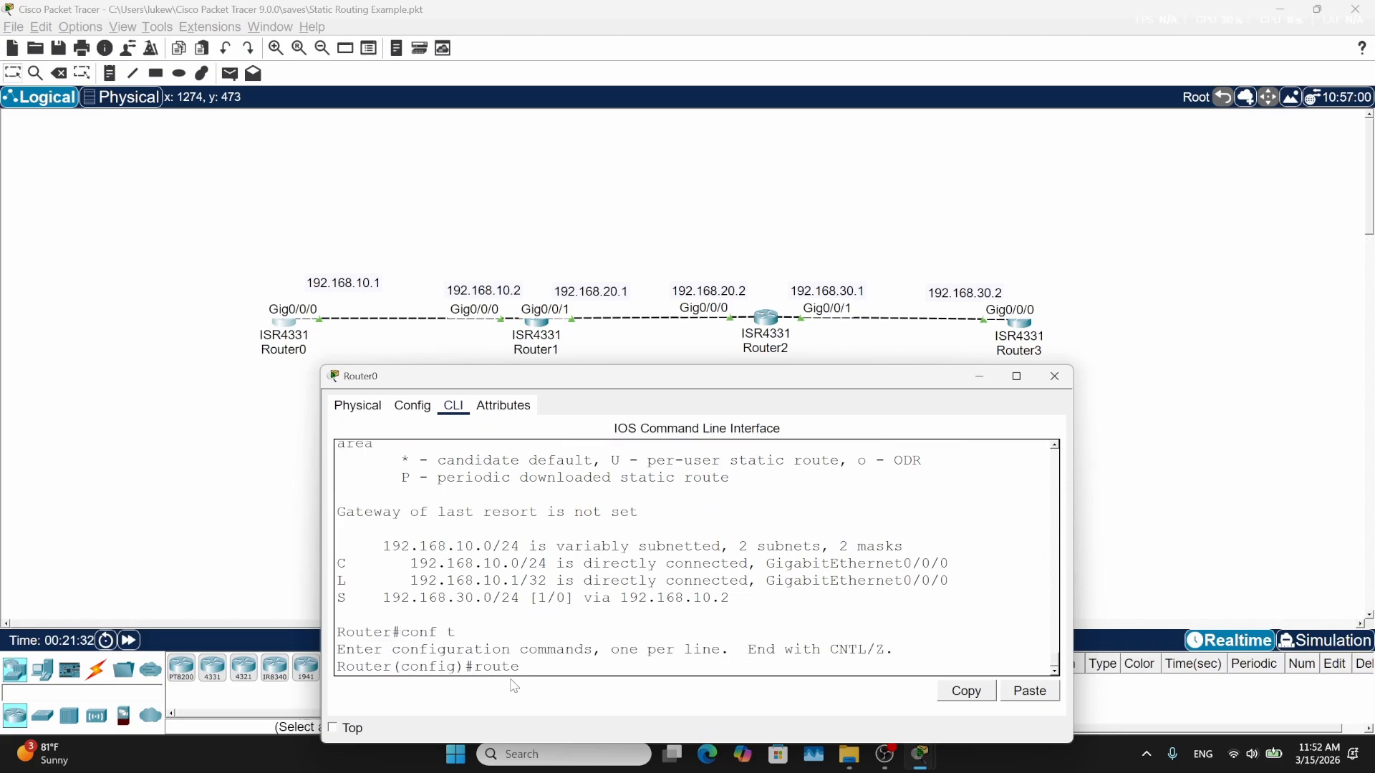
key(BackSpace)
key(BackSpace)
key(BackSpace)
key(BackSpace)
key(BackSpace)
text(ip route 192.168.20)
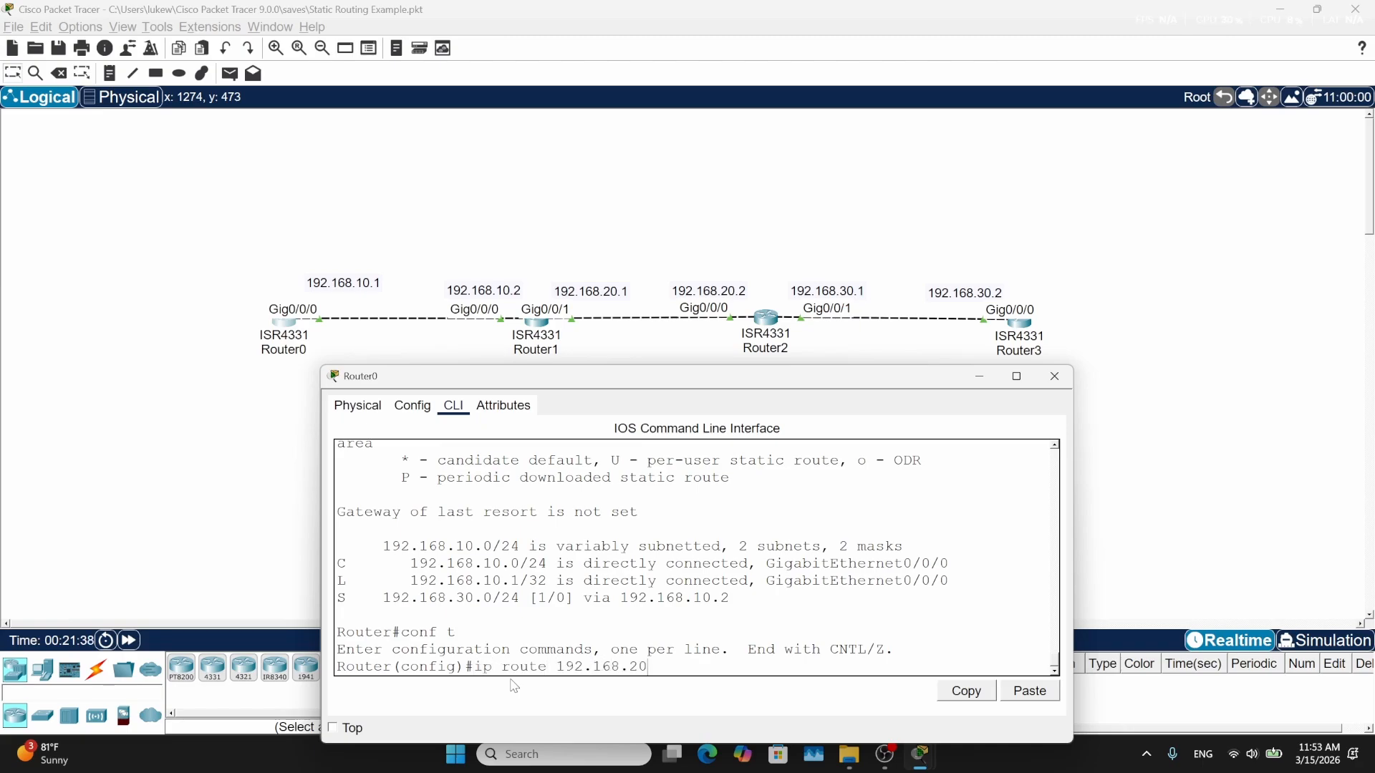
text(.0 255.255.255.0 192.168.10.2)
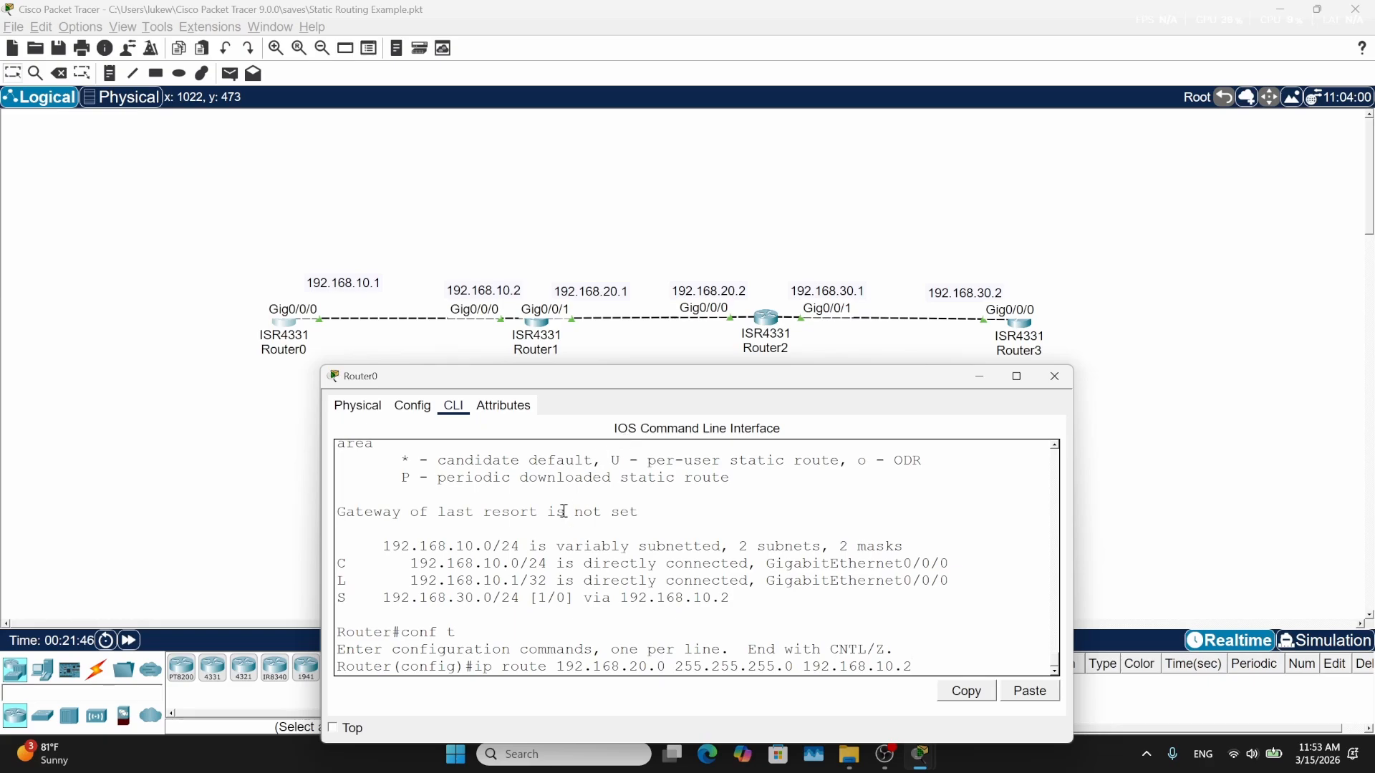
drag(620, 600, 731, 600)
key(Return)
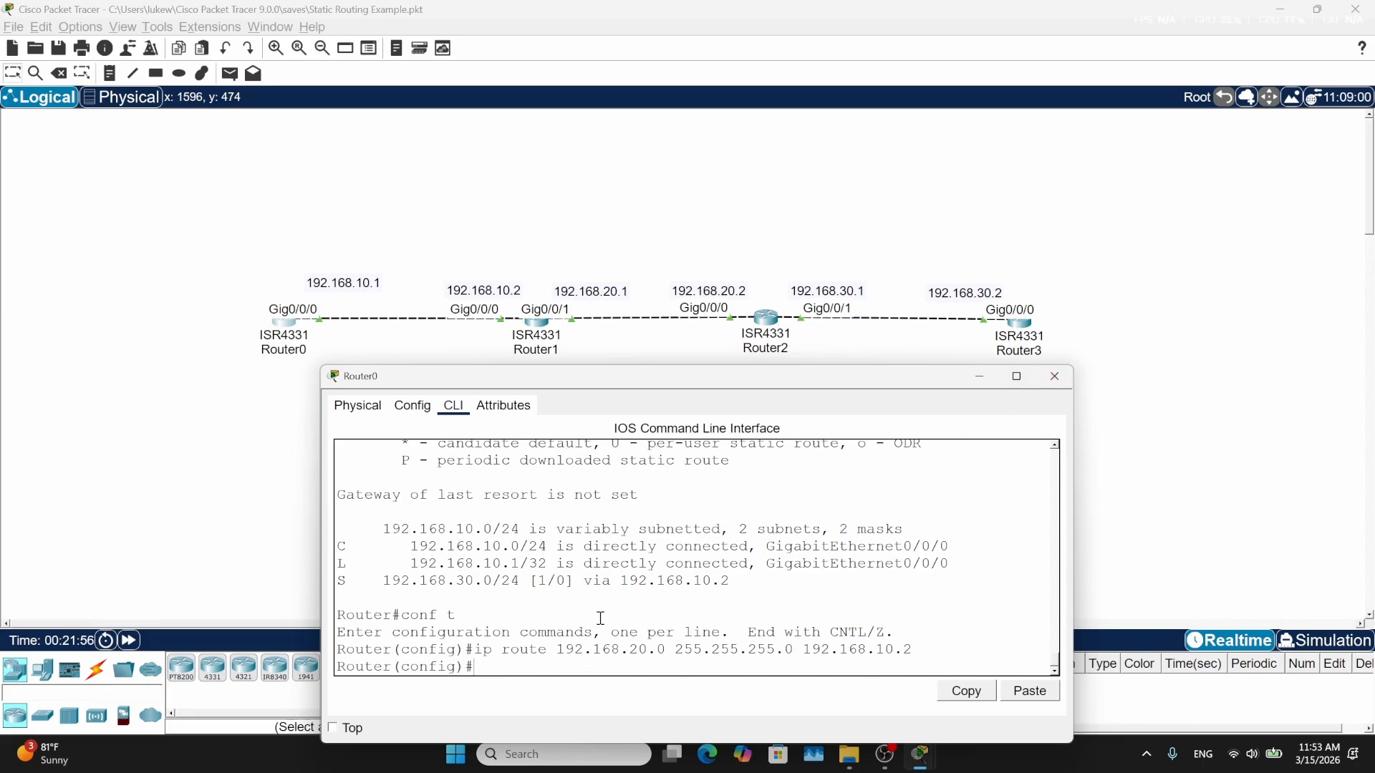
Leave Router0's configuration mode, ping Router2's address 192.168.20.2, and close the Router0 window
text(ex)
key(Return)
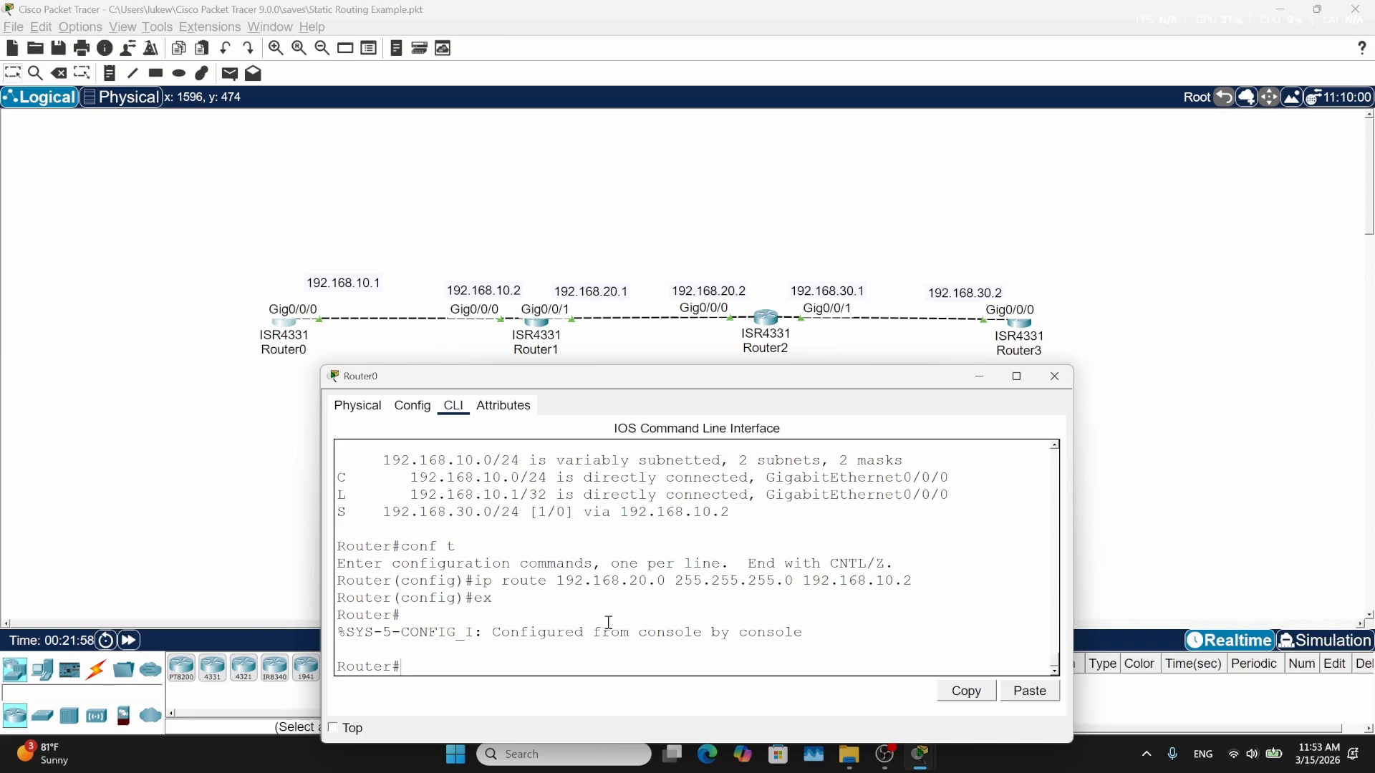
text(ping 192.168)
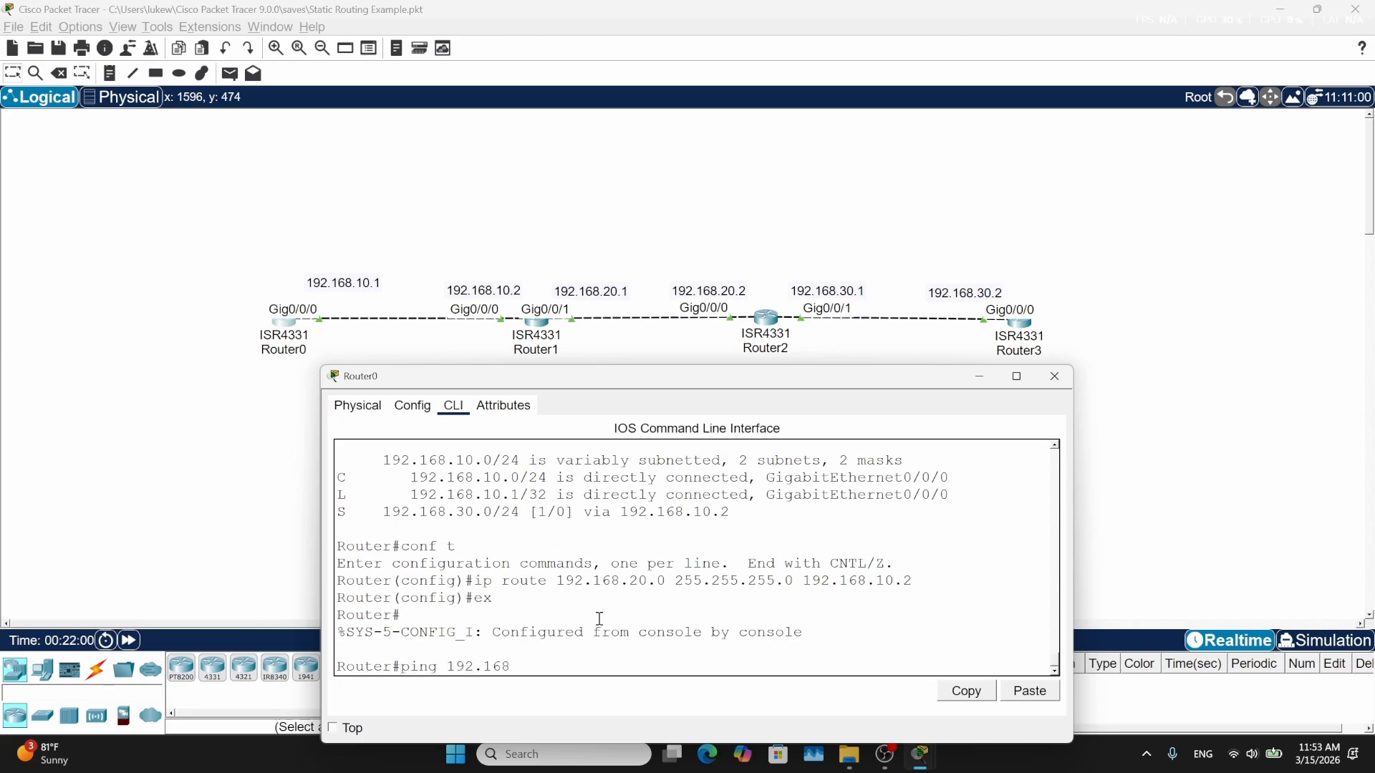
text(.20.2)
key(Return)
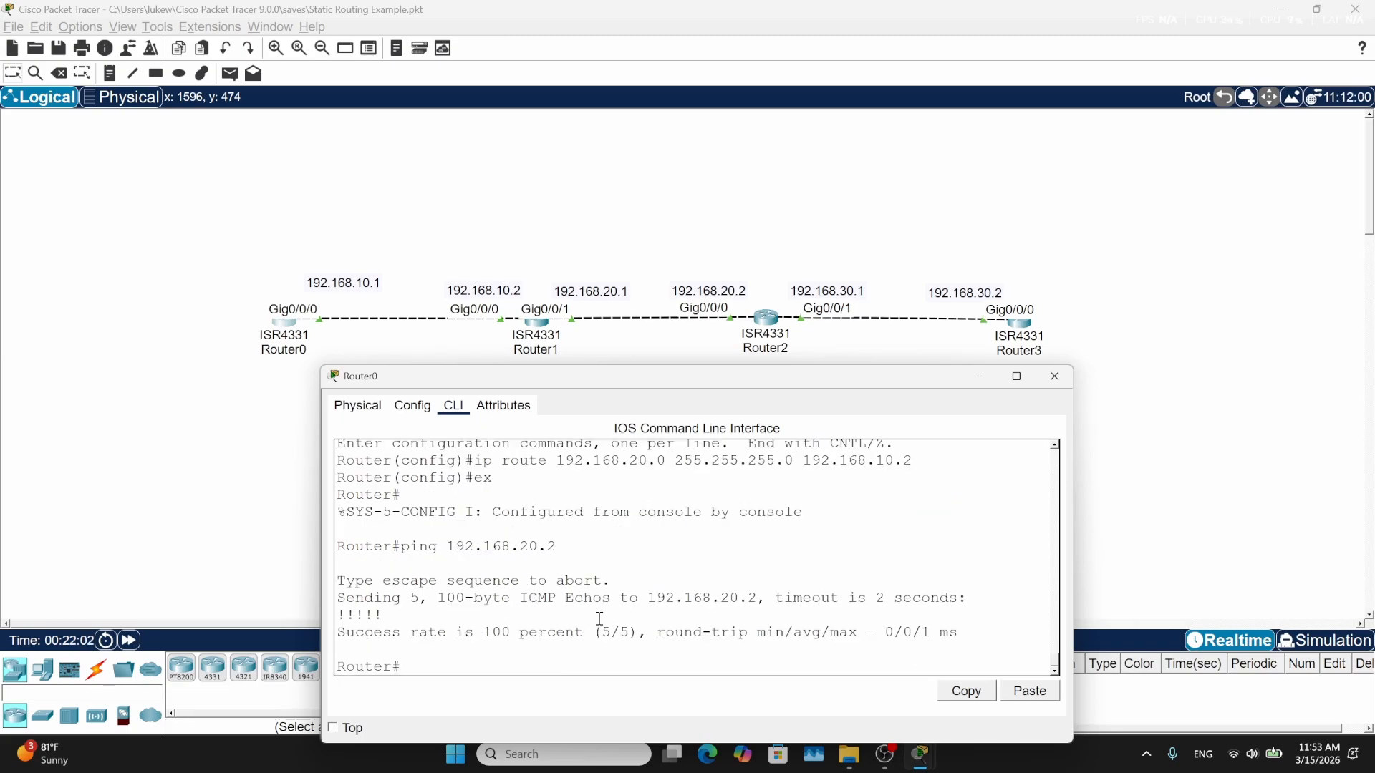
click(1052, 376)
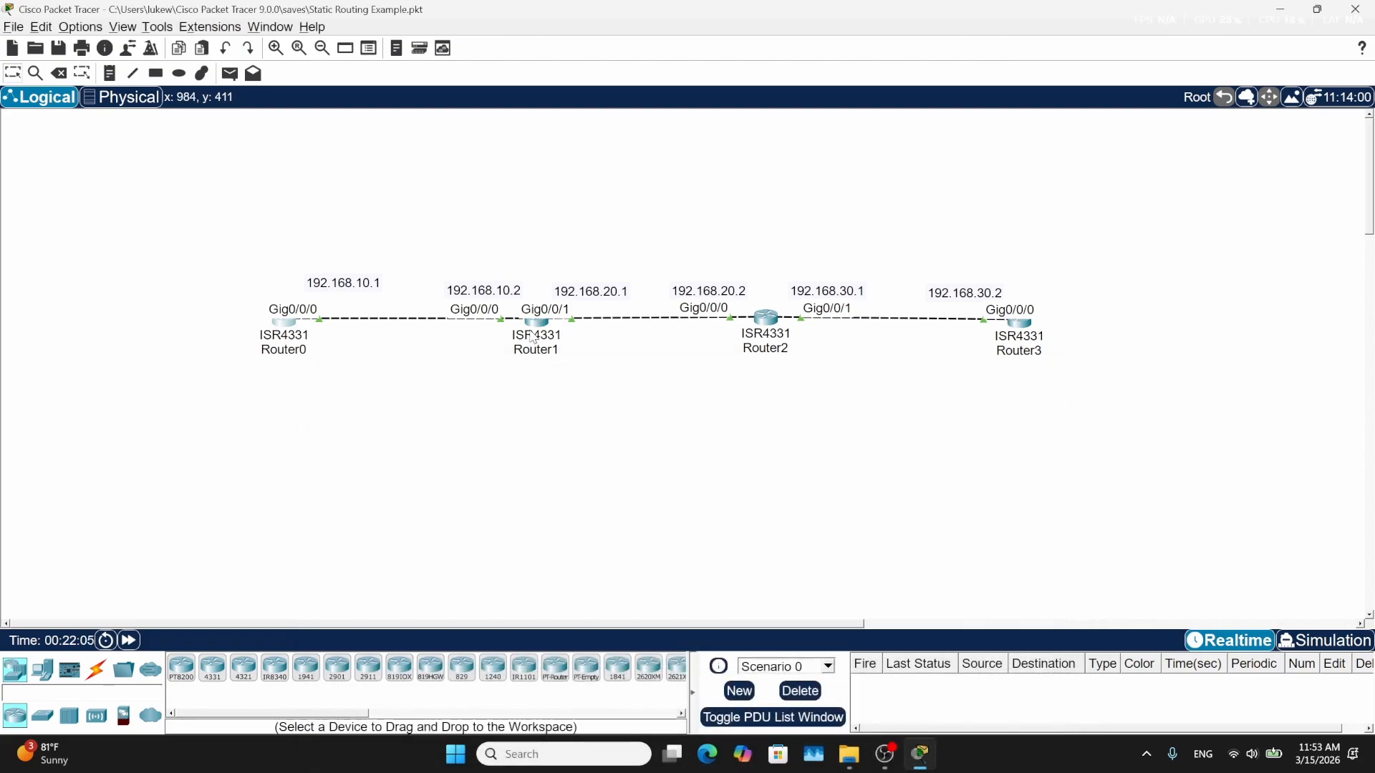
On Router3's command line, try to add a static route to 192.168.20.1 with mask 255.255.255.0 via next hop 192.168.30.1
click(1018, 322)
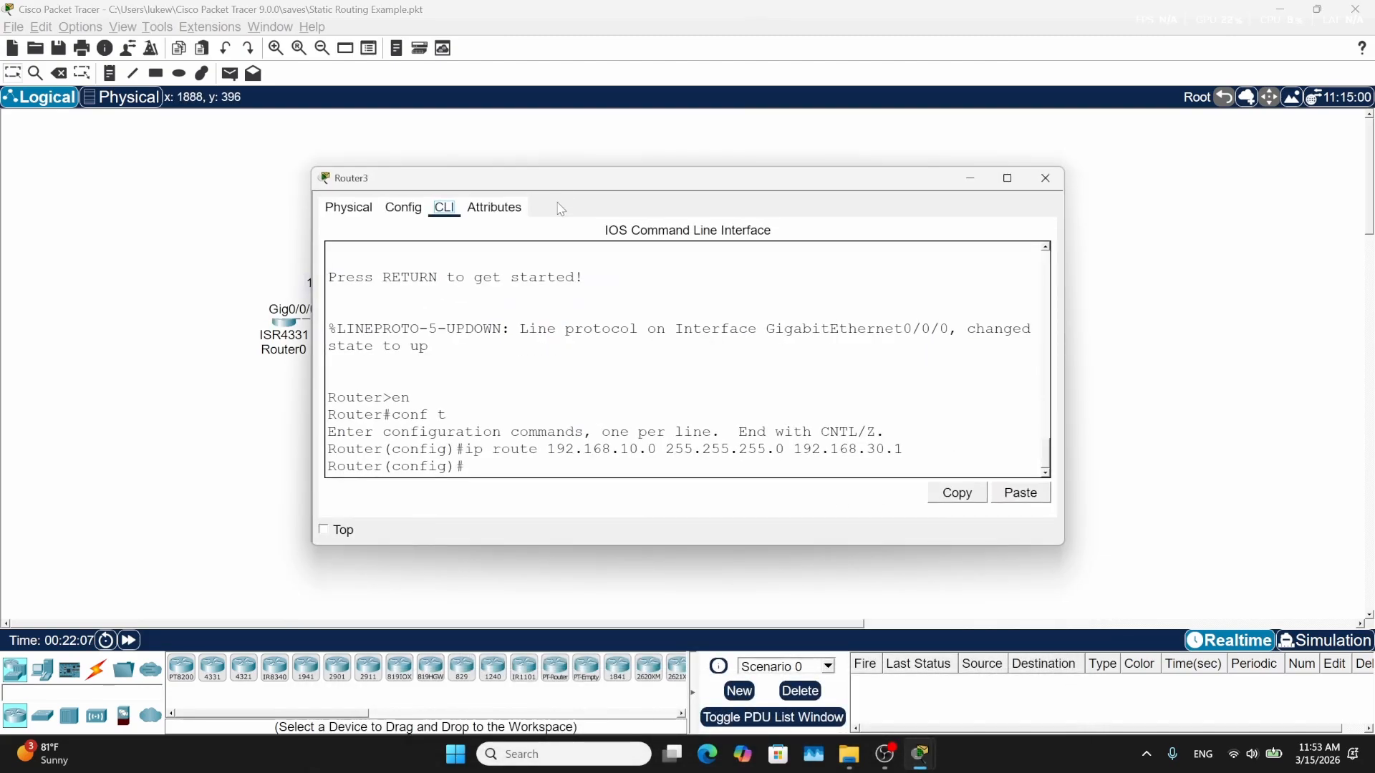
drag(576, 170, 587, 367)
text(i)
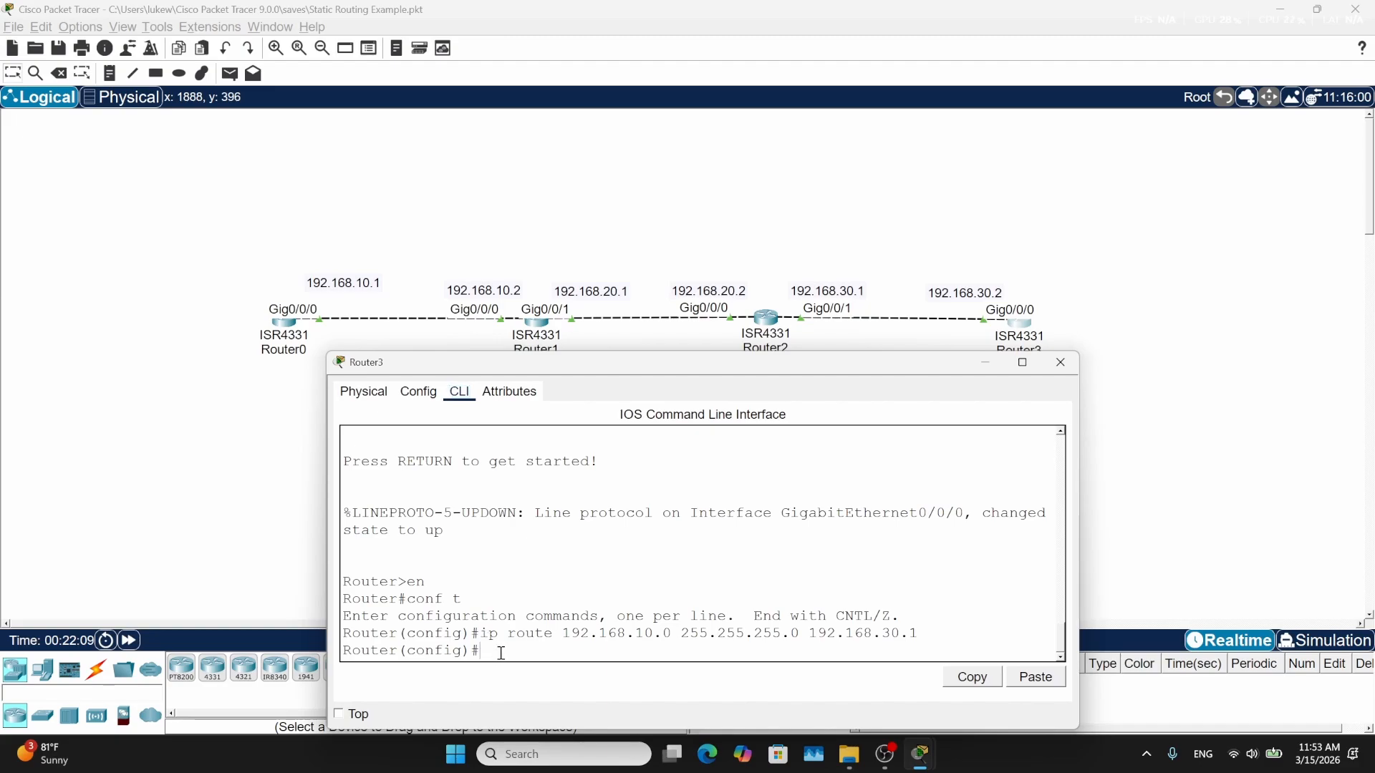
text(p route 192.168.20.1 255.255.255.0 192.168)
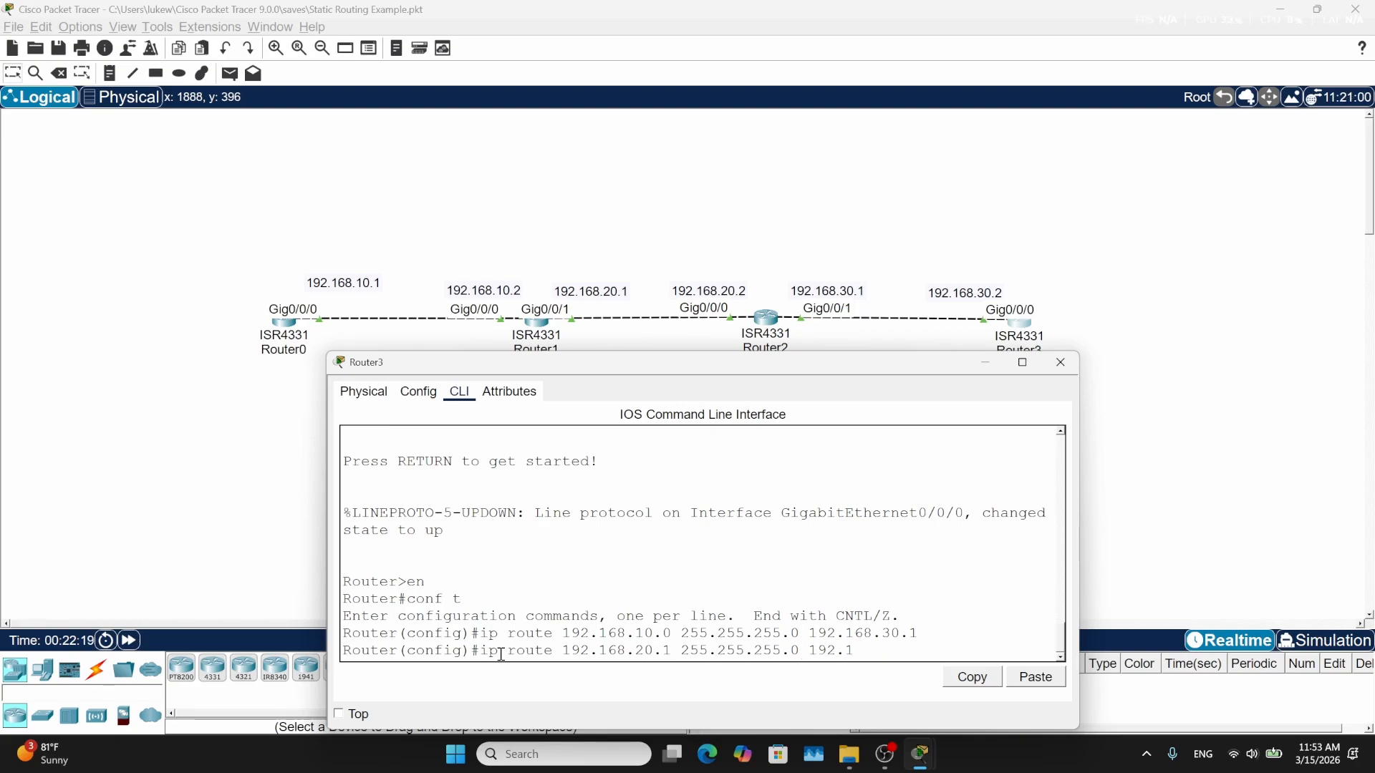
text(.30.1)
key(Return)
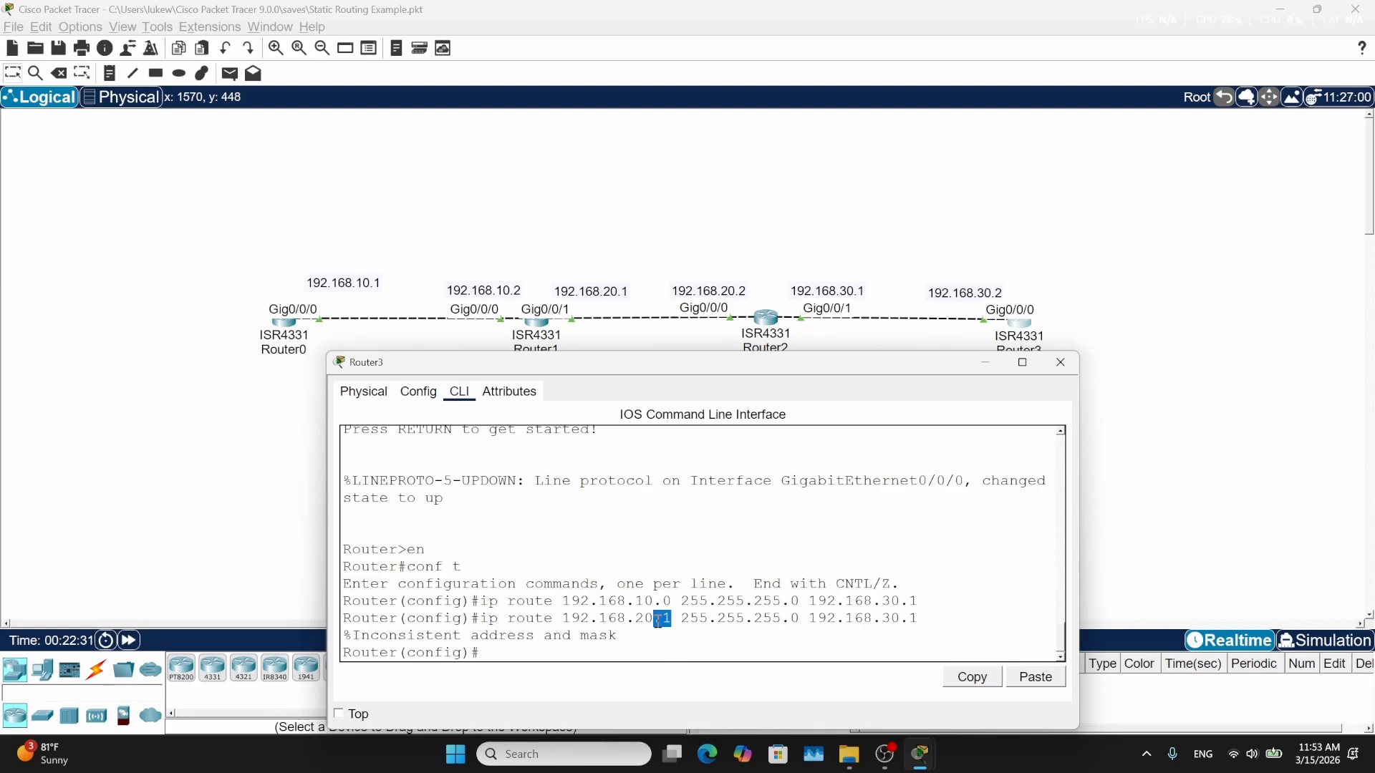
Correct the destination in Router3's last route command to 192.168.20.0 and submit the command again
key(Up)
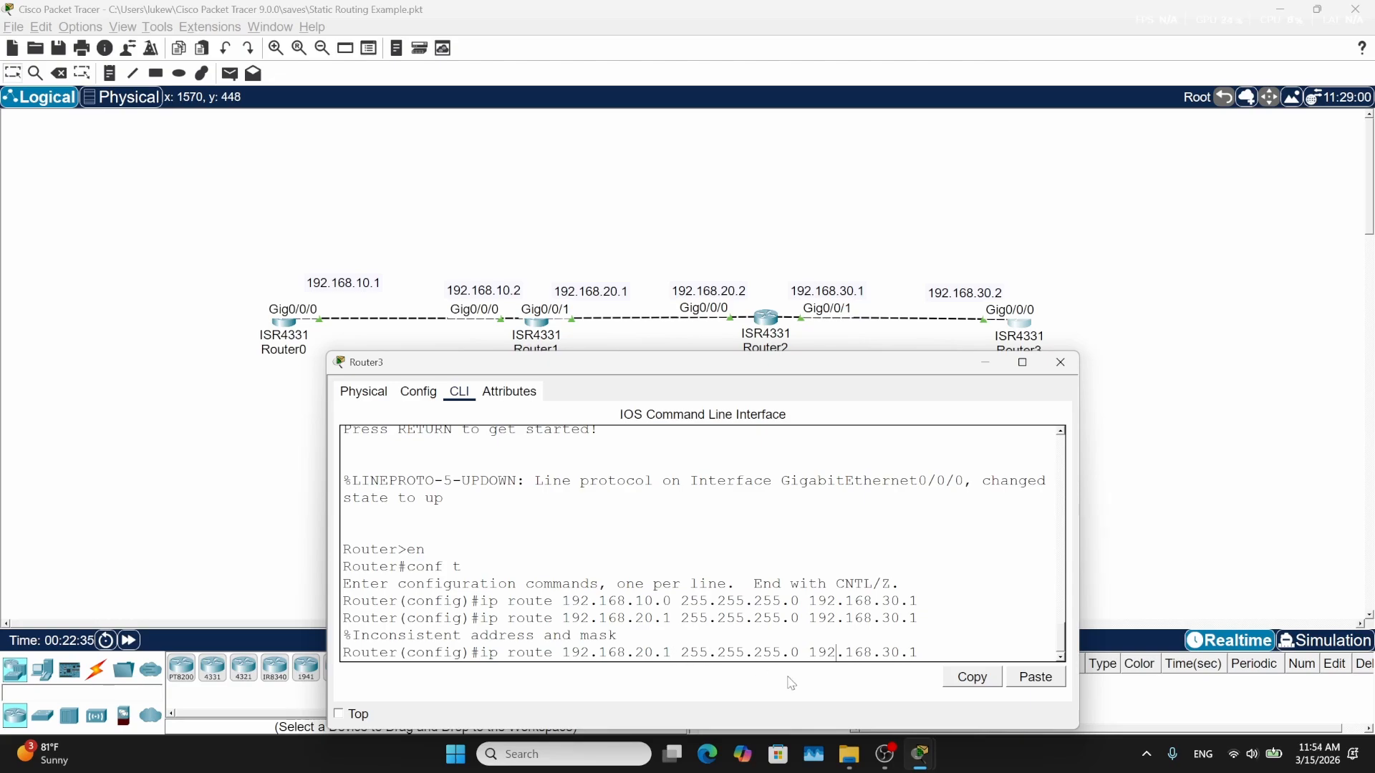
key(BackSpace)
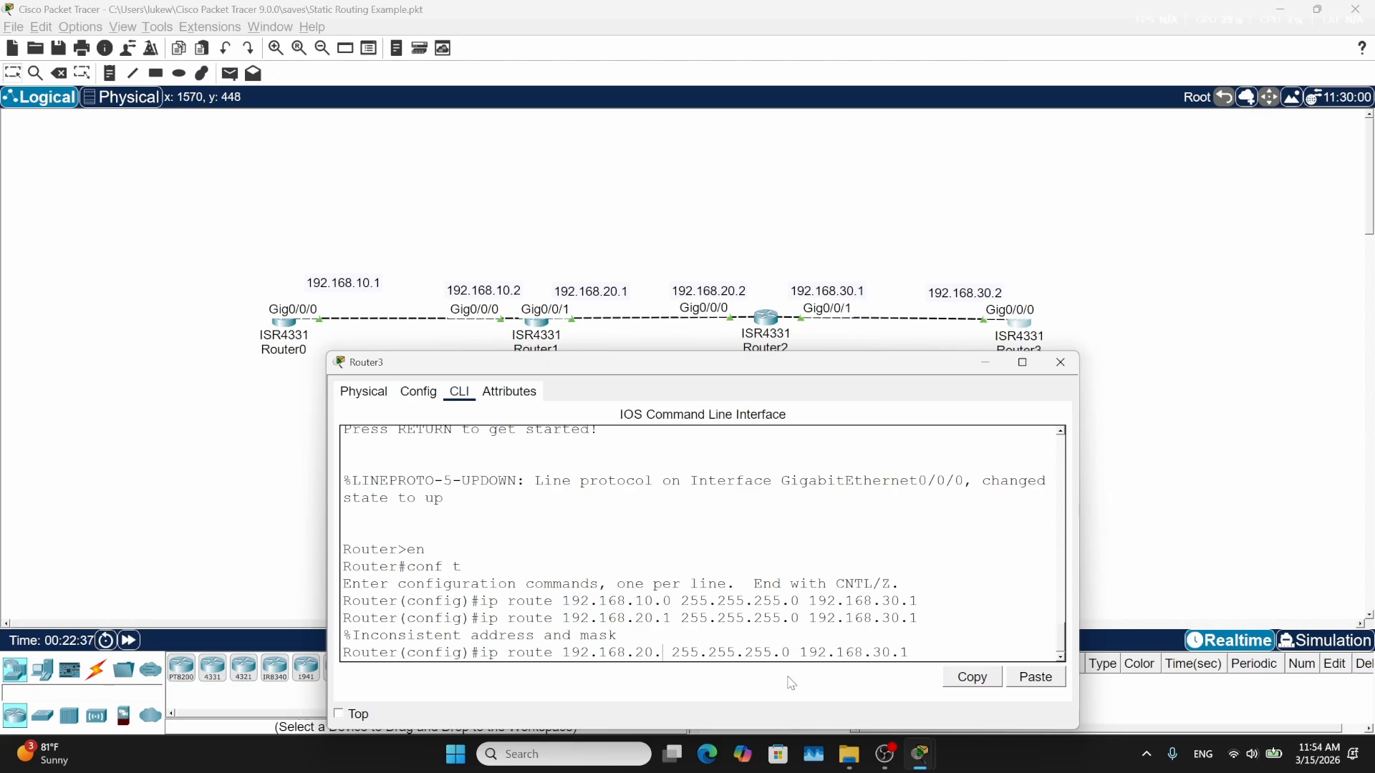
text(0)
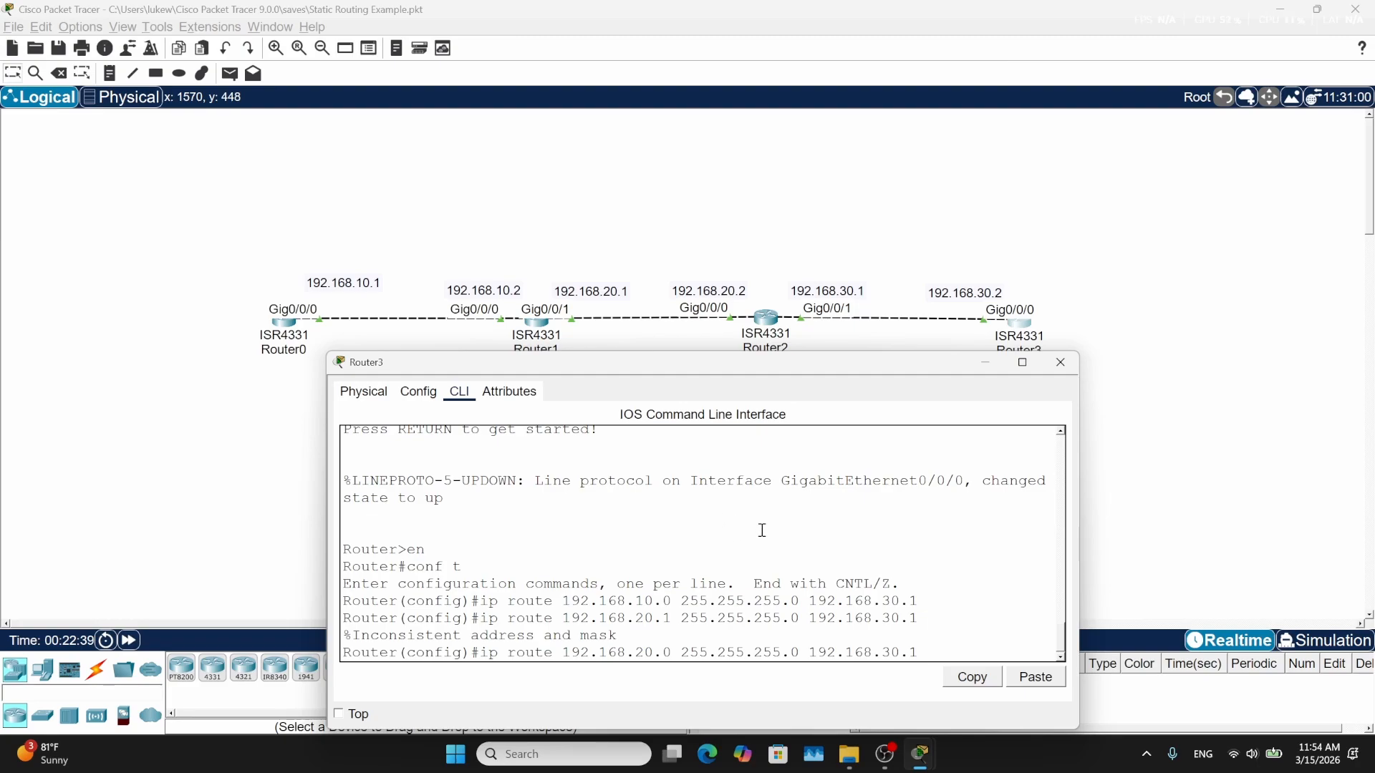
key(Return)
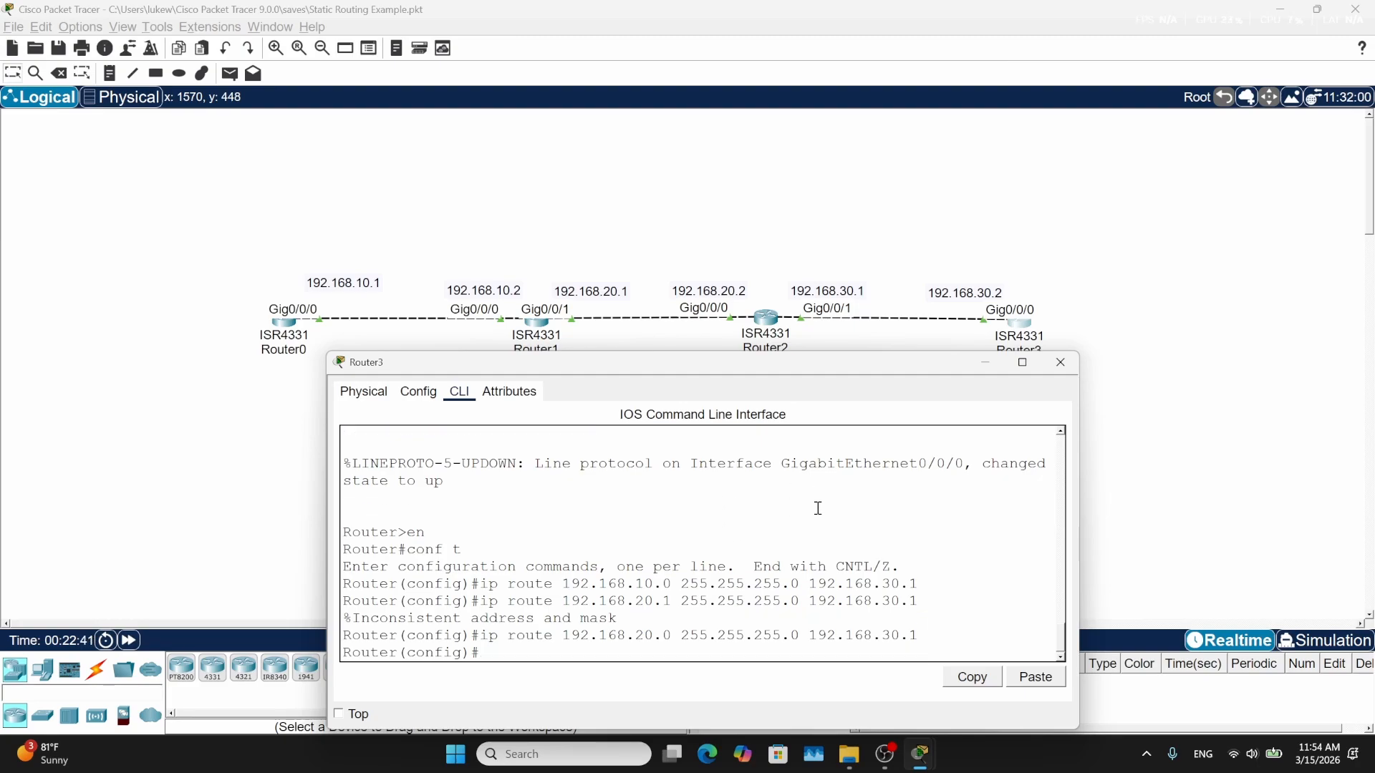
Leave Router3's configuration mode, ping Router1's address 192.168.20.1, and close the Router3 window
text(ex)
key(Return)
text(ping 1)
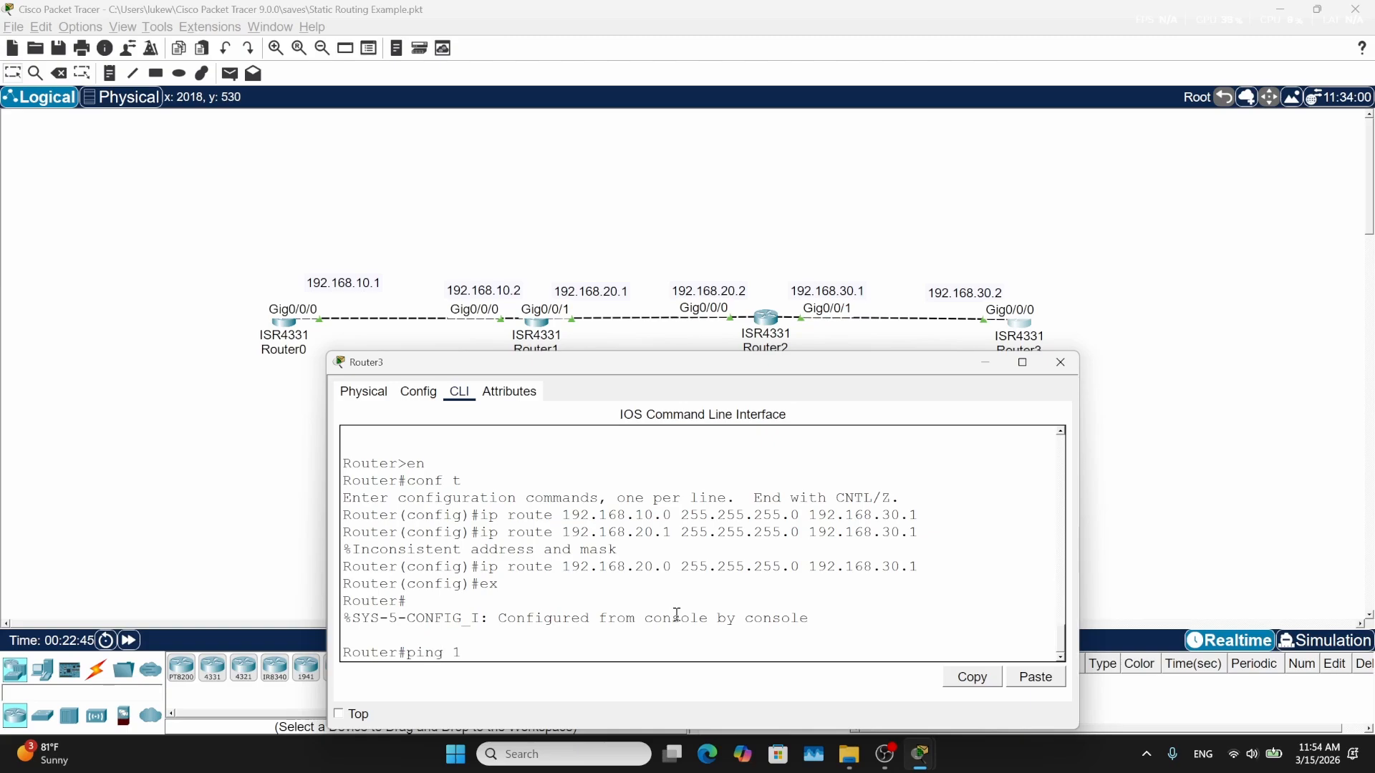
text(92.168.20.1)
key(Return)
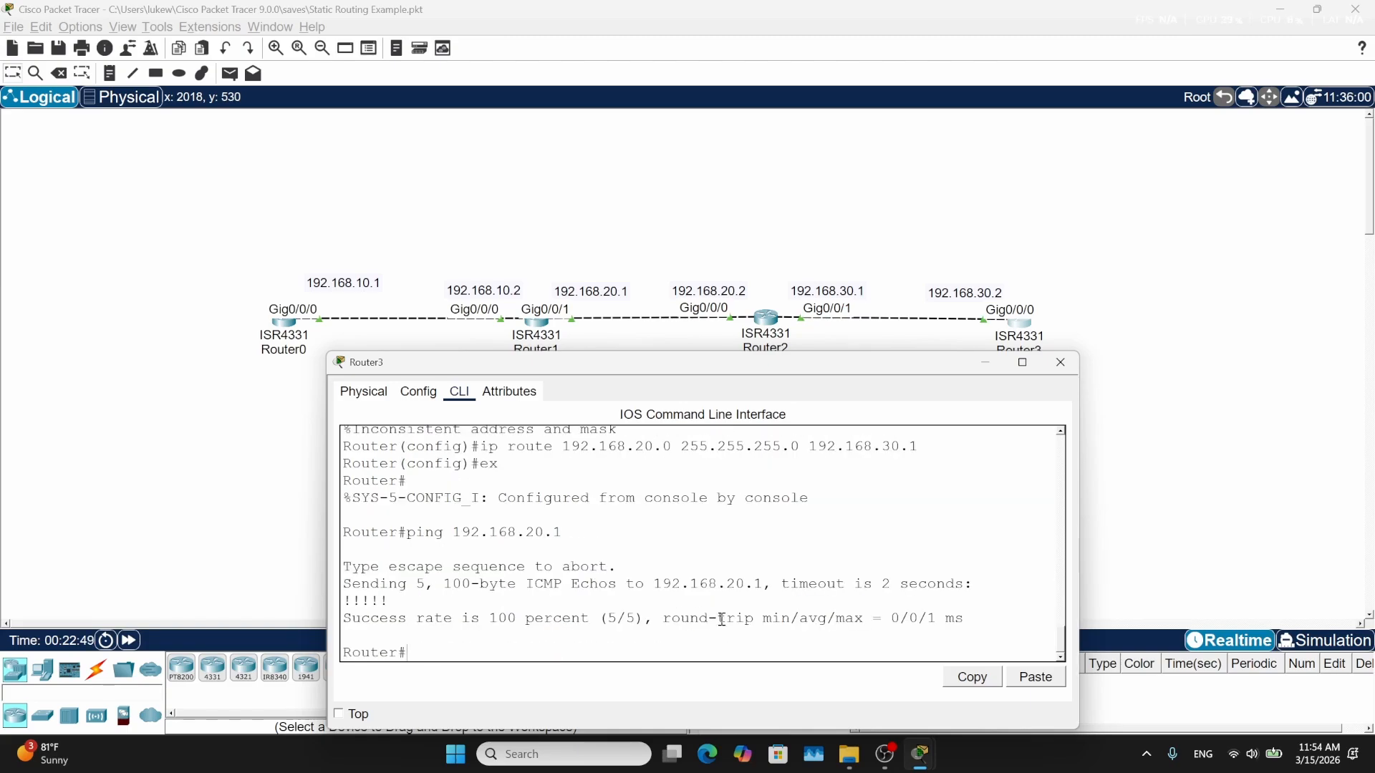
click(1061, 363)
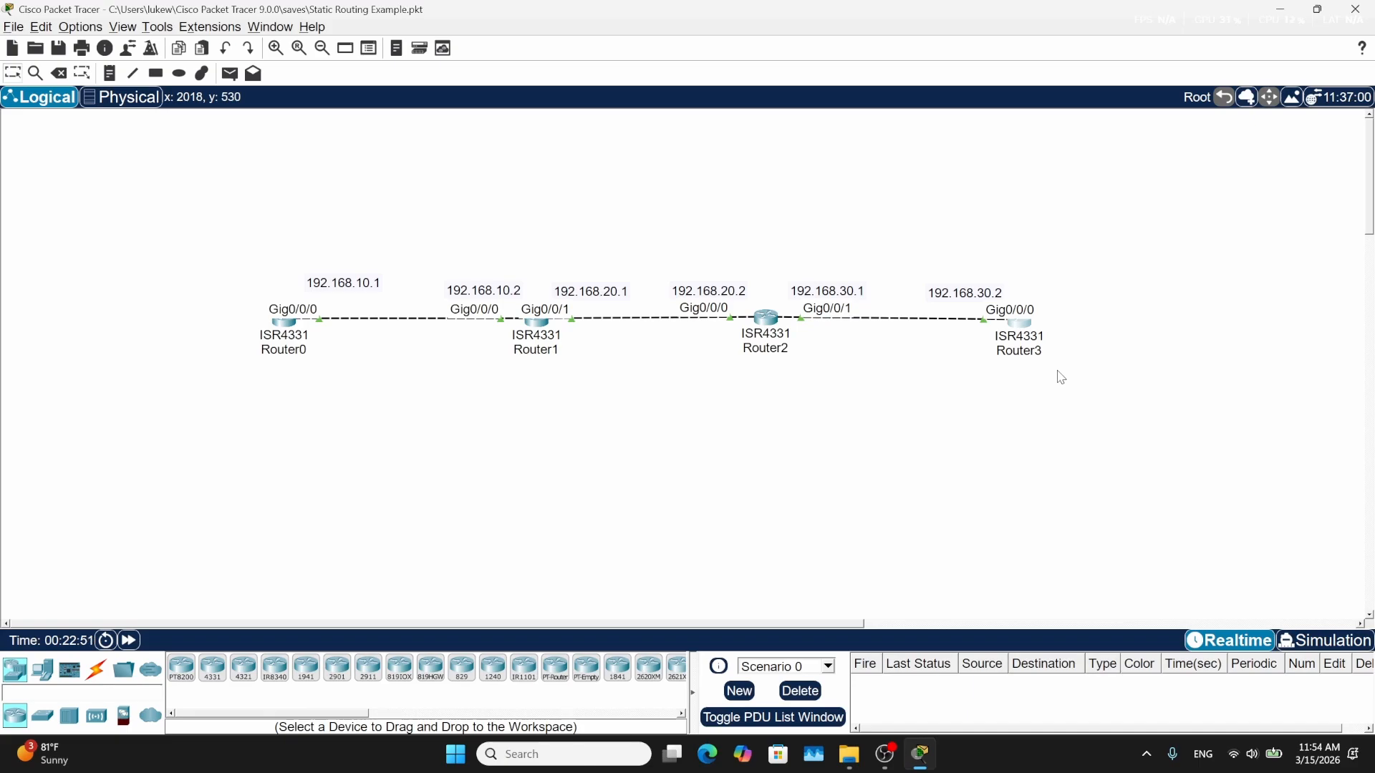